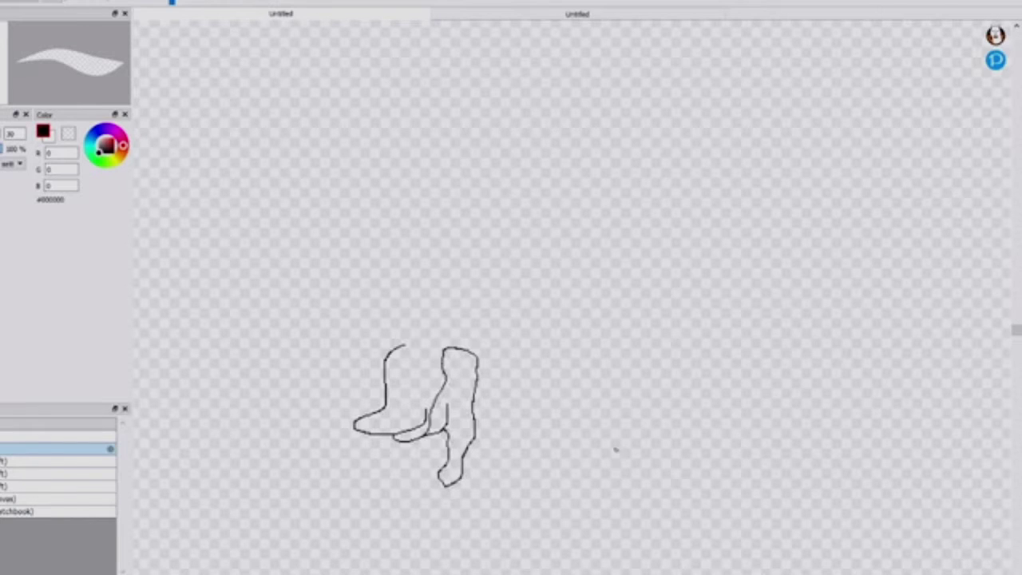
- Check the reference character drawing, close the top edge of the legs, and outline a torso above them
left_click(467, 12)
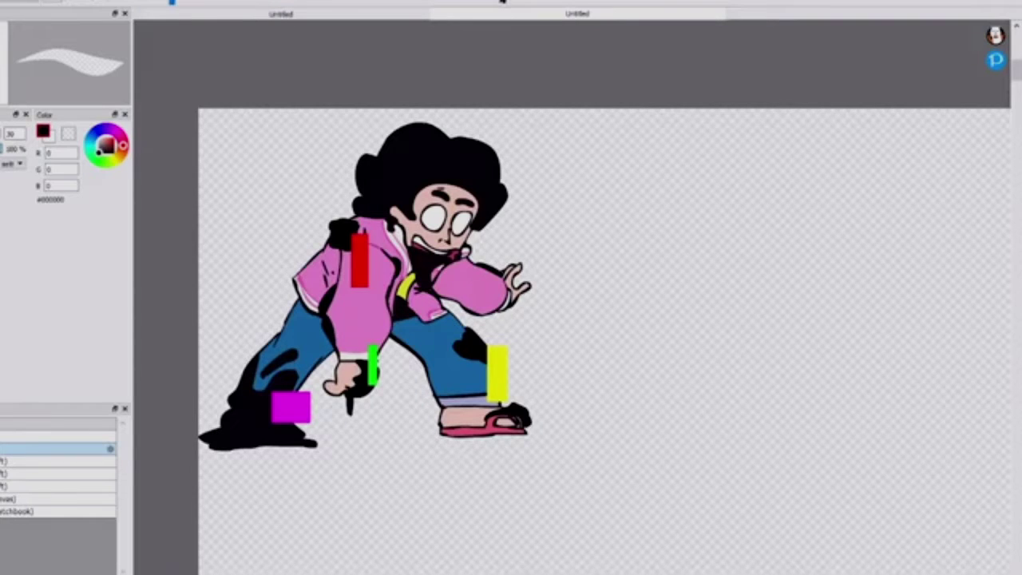
left_click(389, 14)
mouse_move(404, 346)
left_mouse_down()
mouse_move(443, 349)
mouse_move(399, 348)
mouse_move(372, 312)
mouse_move(391, 249)
mouse_move(380, 212)
mouse_move(421, 174)
mouse_move(458, 168)
mouse_move(495, 209)
mouse_move(479, 265)
mouse_move(488, 330)
mouse_move(477, 371)
left_mouse_up()
scroll(458, 356, "down", 3)
scroll(463, 347, "up", 3)
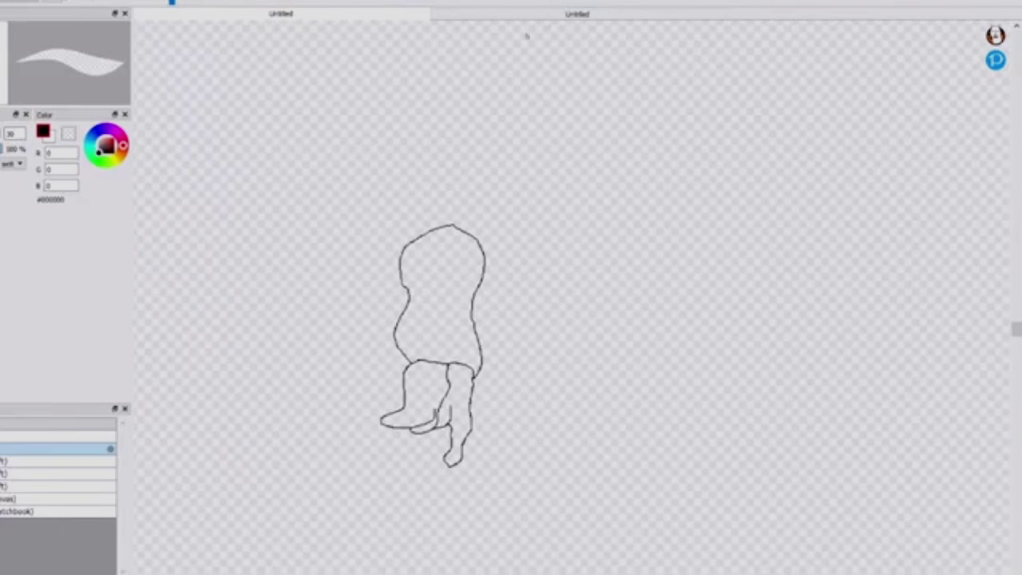
- Try a pointed arm outline beside the torso and undo both that stroke and the torso outline
left_click(547, 16)
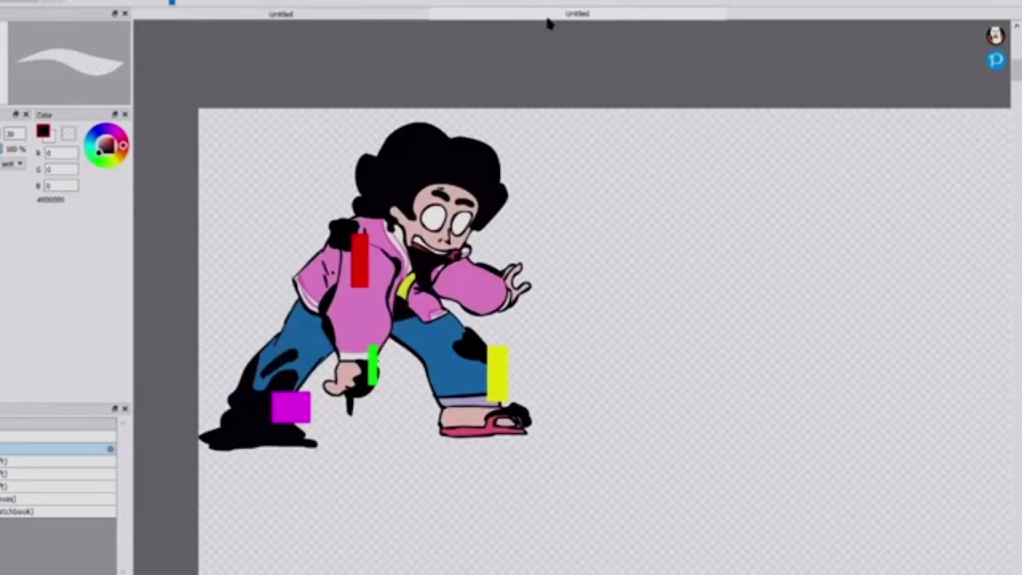
left_click(365, 21)
mouse_move(389, 217)
left_mouse_down()
mouse_move(332, 290)
mouse_move(387, 318)
left_mouse_up()
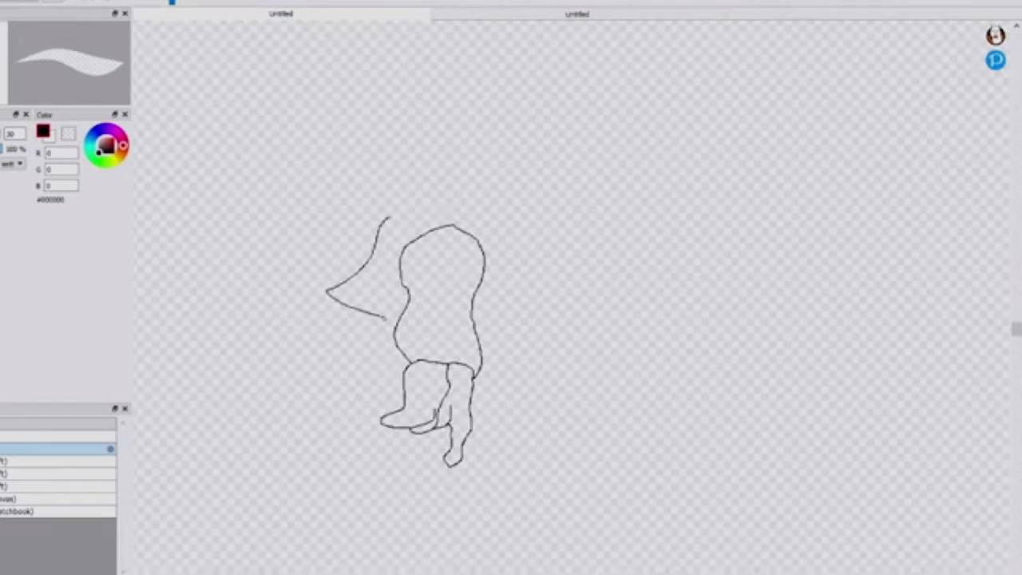
key("ctrl+z")
key("ctrl+z")
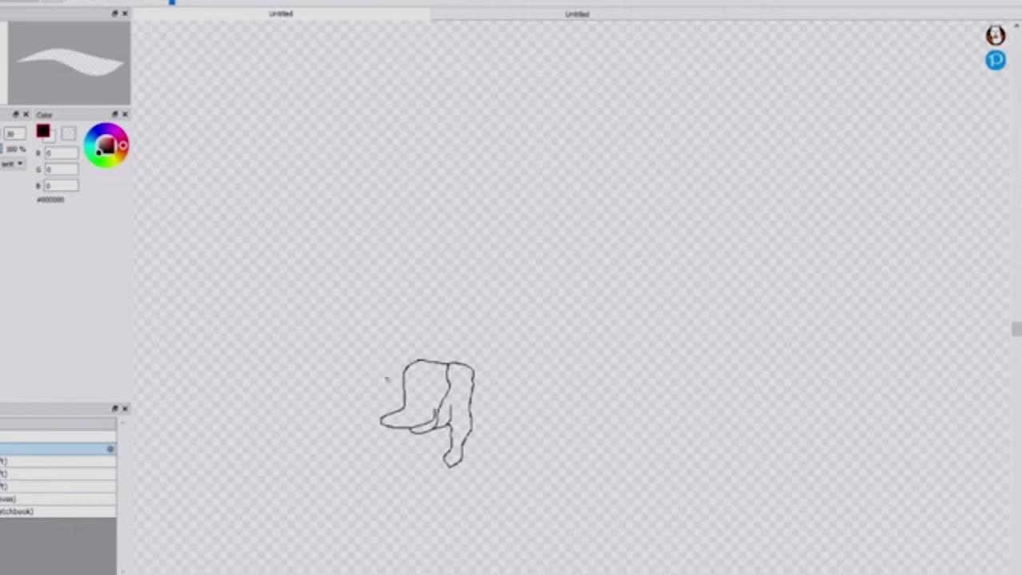
- Draw a tall, round-topped torso narrowing above the legs, with an angular outline running down behind its back
mouse_move(398, 374)
left_mouse_down()
mouse_move(428, 190)
mouse_move(459, 171)
mouse_move(501, 214)
mouse_move(476, 297)
mouse_move(480, 374)
left_mouse_up()
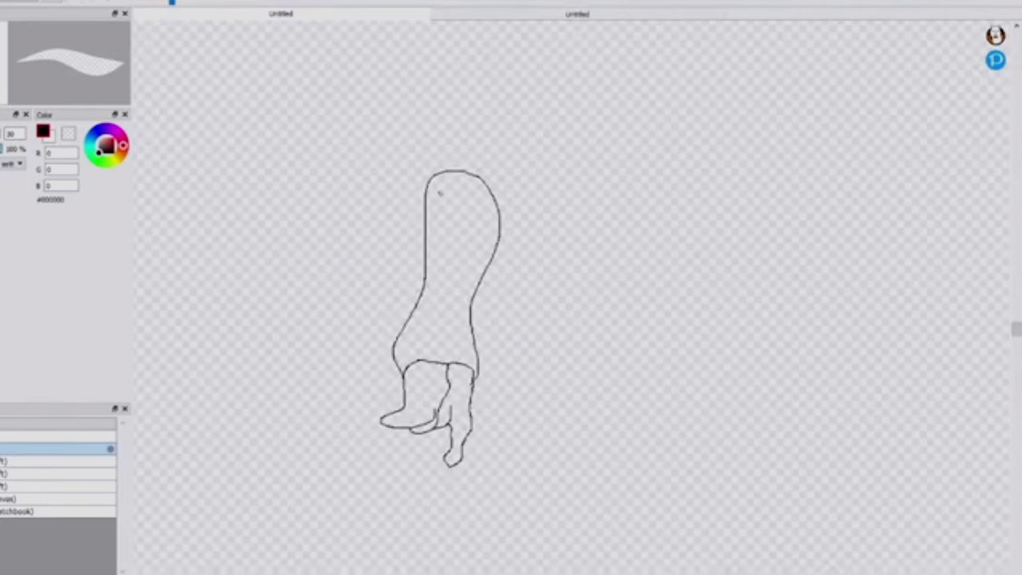
mouse_move(446, 164)
left_mouse_down()
mouse_move(396, 209)
mouse_move(382, 242)
mouse_move(425, 281)
left_mouse_up()
key("ctrl+z")
key("ctrl+z")
mouse_move(428, 166)
left_mouse_down()
mouse_move(360, 302)
mouse_move(417, 304)
left_mouse_up()
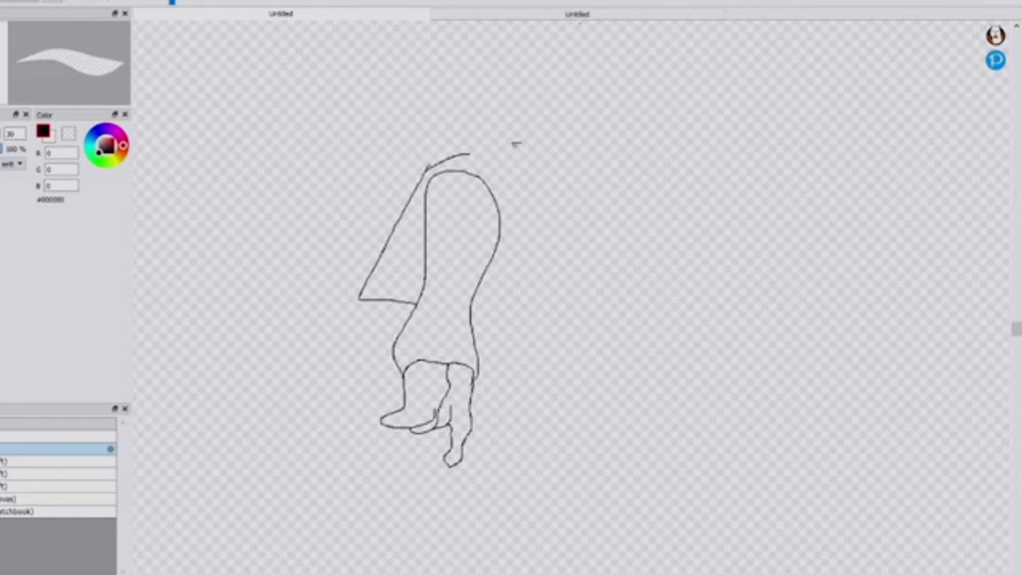
- Outline a long, stretched open mouth in front of the torso and draw a band of teeth across its top
mouse_move(521, 143)
left_mouse_down()
mouse_move(503, 269)
mouse_move(519, 305)
mouse_move(558, 244)
mouse_move(573, 187)
mouse_move(560, 147)
mouse_move(507, 151)
left_mouse_up()
scroll(515, 165, "up", 5)
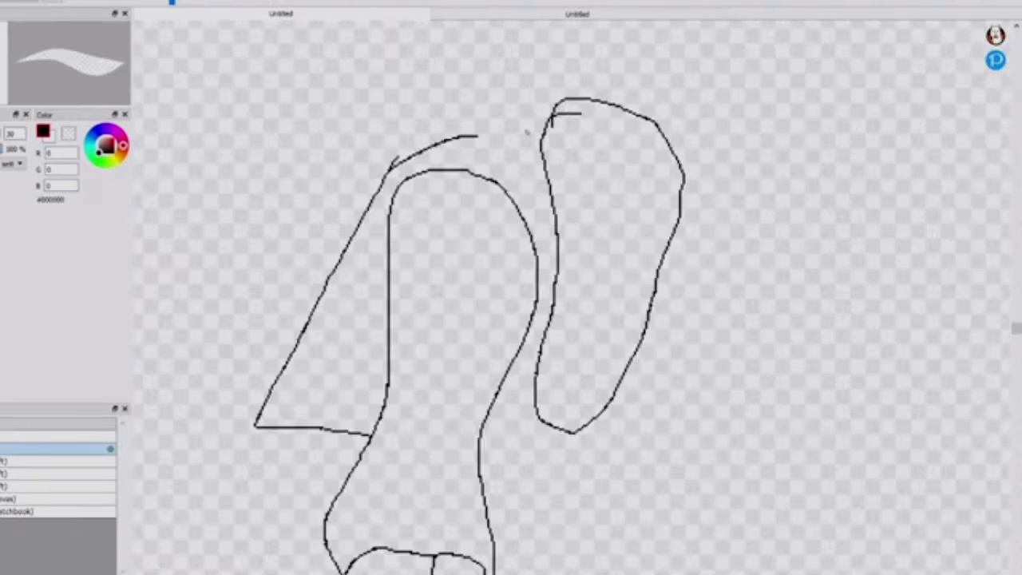
scroll(587, 203, "down", 3)
mouse_move(580, 204)
left_mouse_down()
mouse_move(719, 200)
mouse_move(730, 186)
left_mouse_up()
key("ctrl+z")
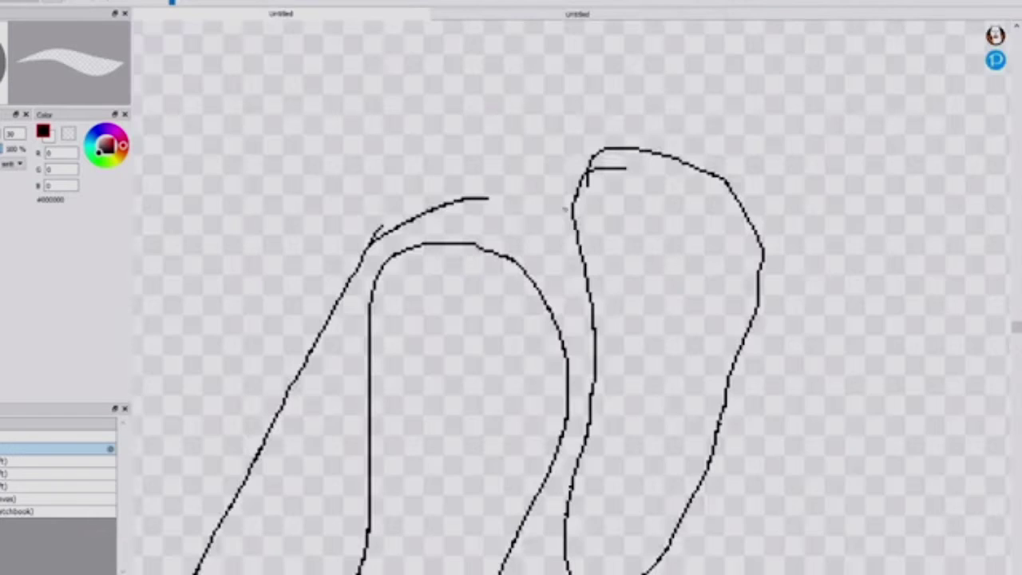
mouse_move(572, 200)
left_mouse_down()
mouse_move(643, 207)
mouse_move(689, 164)
left_mouse_up()
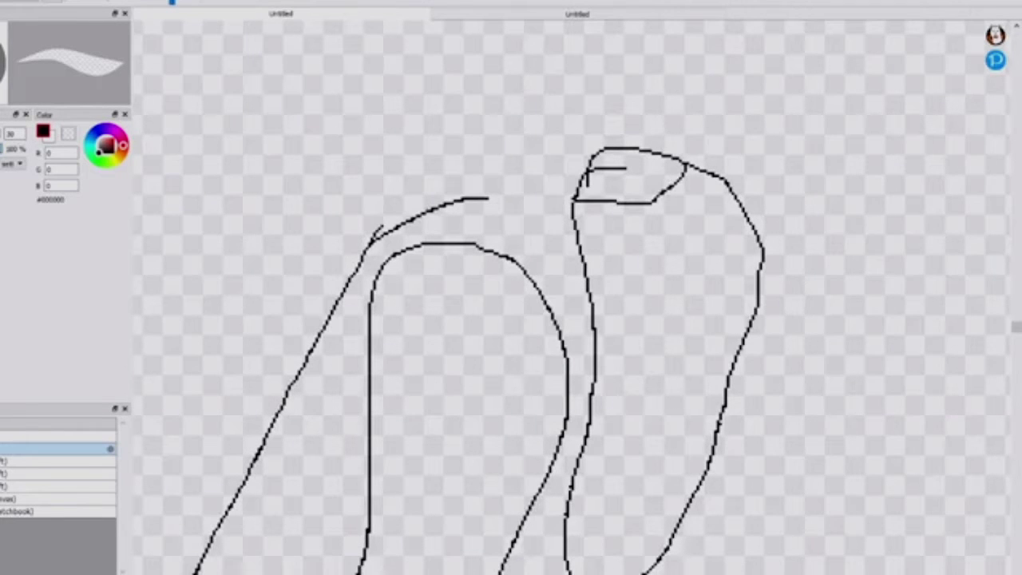
key("ctrl+z")
mouse_move(576, 198)
left_mouse_down()
mouse_move(709, 206)
mouse_move(717, 179)
left_mouse_up()
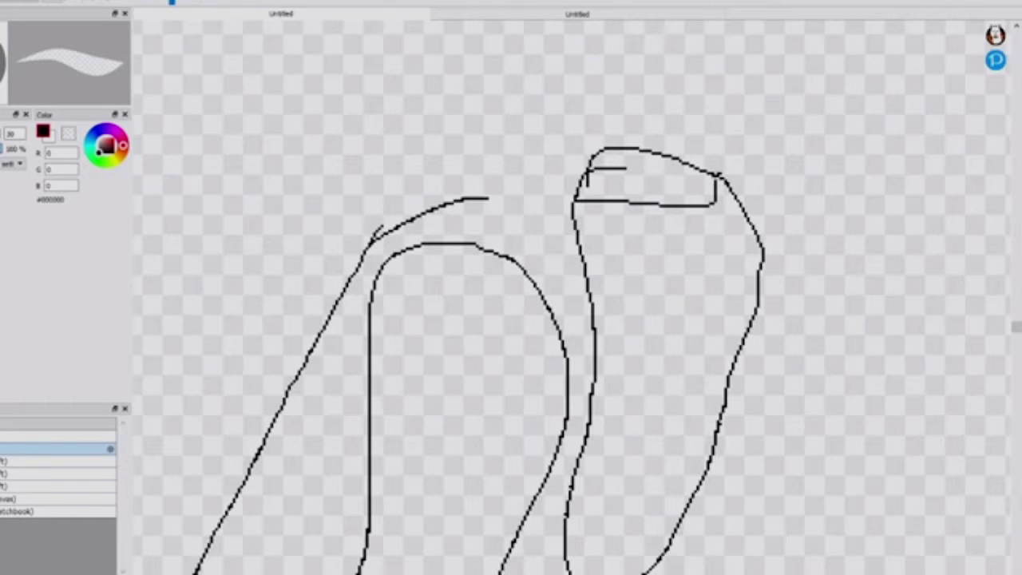
- Draw a dividing line across the lower part of the mouth and two short drips hanging beneath it
left_click(523, 459)
scroll(524, 459, "up", 1)
scroll(539, 452, "down", 5)
scroll(568, 472, "up", 3)
scroll(538, 474, "down", 4)
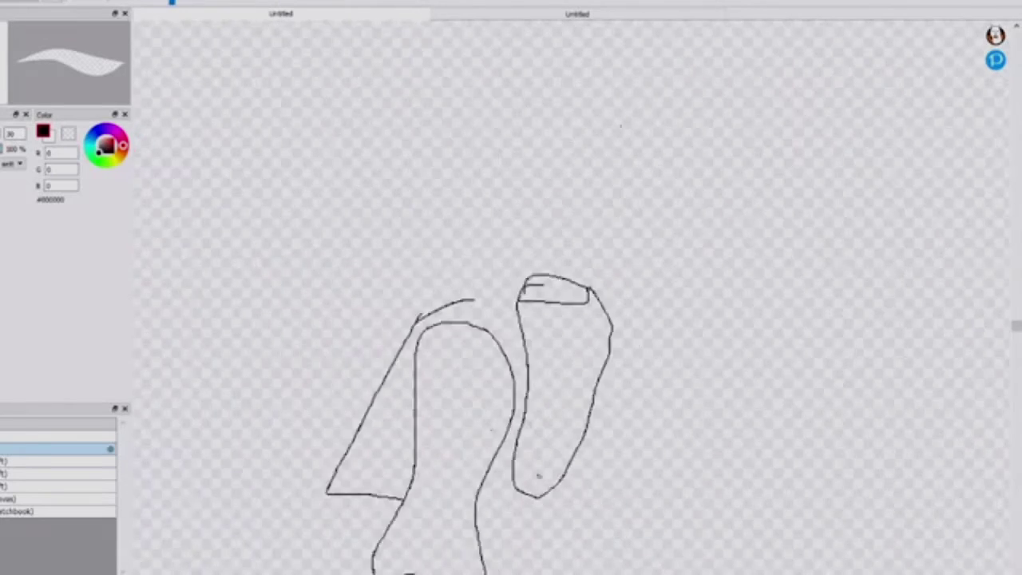
scroll(552, 484, "up", 4)
mouse_move(477, 436)
left_mouse_down()
mouse_move(496, 505)
mouse_move(532, 501)
mouse_move(542, 481)
mouse_move(541, 519)
mouse_move(574, 430)
mouse_move(577, 369)
mouse_move(482, 374)
left_mouse_up()
scroll(439, 439, "down", 3)
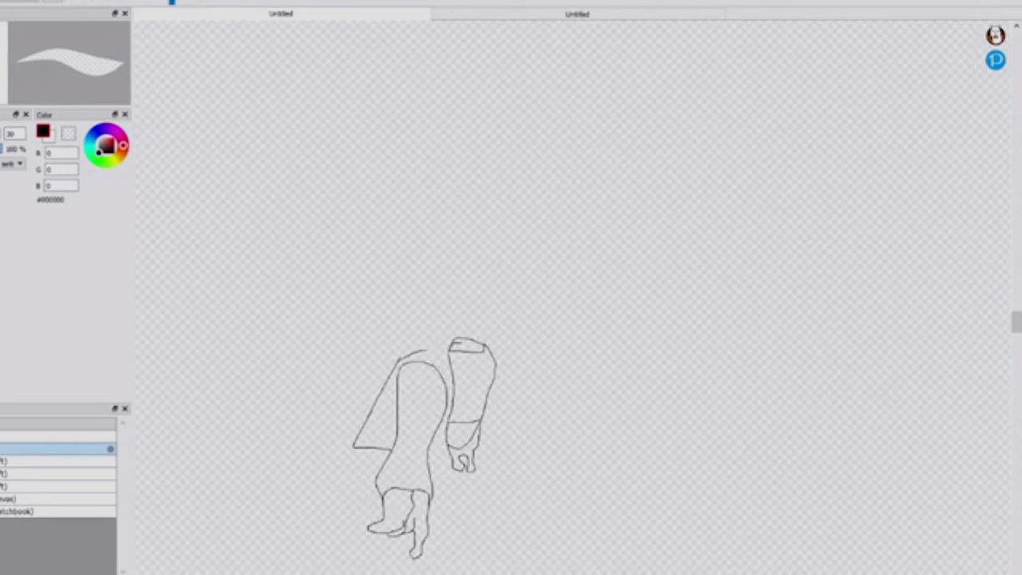
- Fill the lower mouth section with its drips and the narrow rear leg in black
left_click_drag(459, 436, 473, 444)
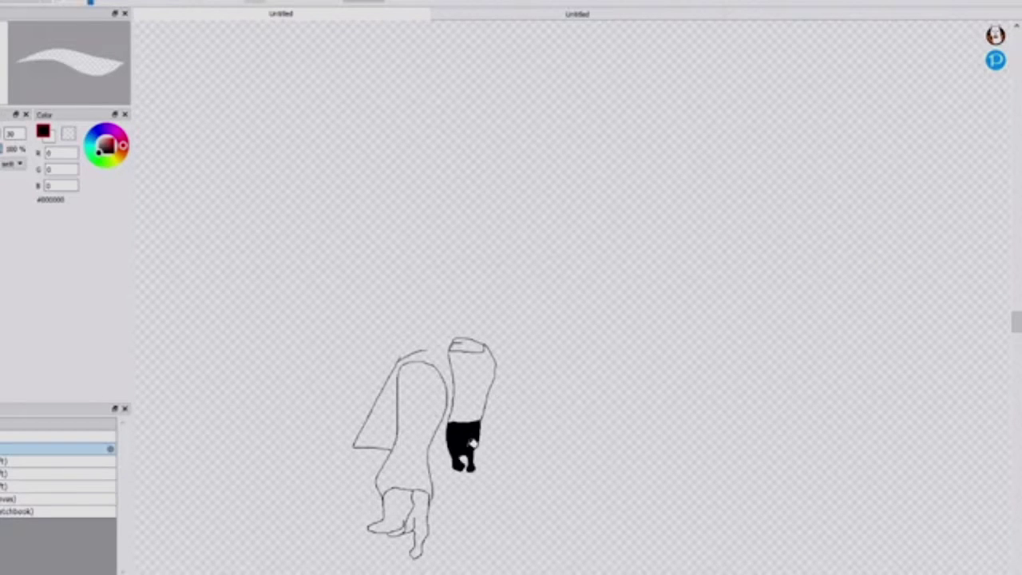
left_click(426, 524)
left_click(2, 184)
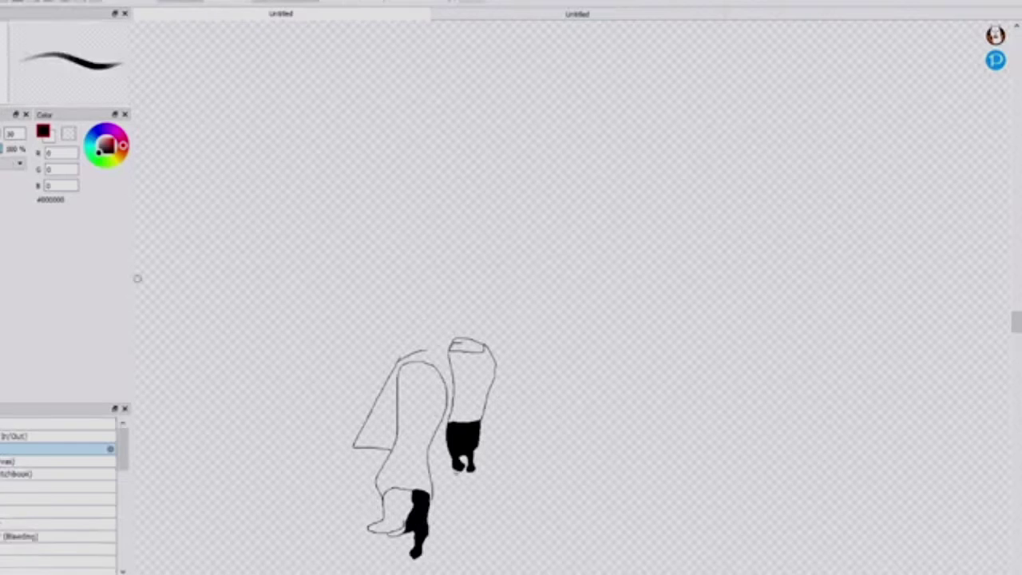
- Extend the open shoulder line over the rounded top of the torso and down to its front edge
scroll(556, 350, "up", 5)
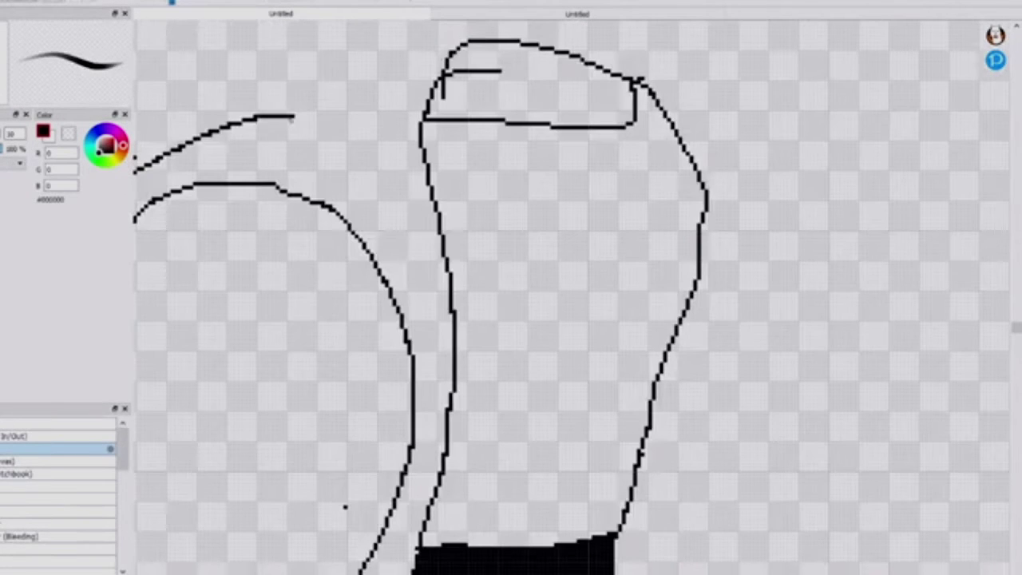
mouse_move(292, 117)
left_mouse_down()
mouse_move(334, 123)
mouse_move(380, 174)
mouse_move(392, 288)
left_mouse_up()
scroll(391, 288, "down", 5)
- Draw the jaw outline around the mouth, down its inner side, beneath the black section and up the outer side
scroll(399, 180, "up", 5)
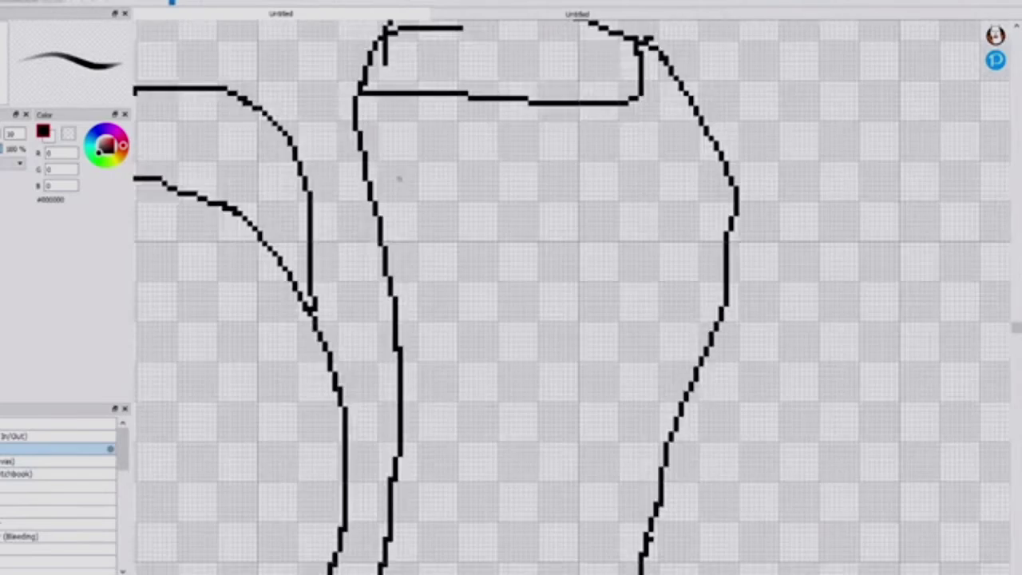
mouse_move(319, 108)
left_mouse_down()
mouse_move(342, 166)
mouse_move(377, 457)
mouse_move(364, 533)
left_mouse_up()
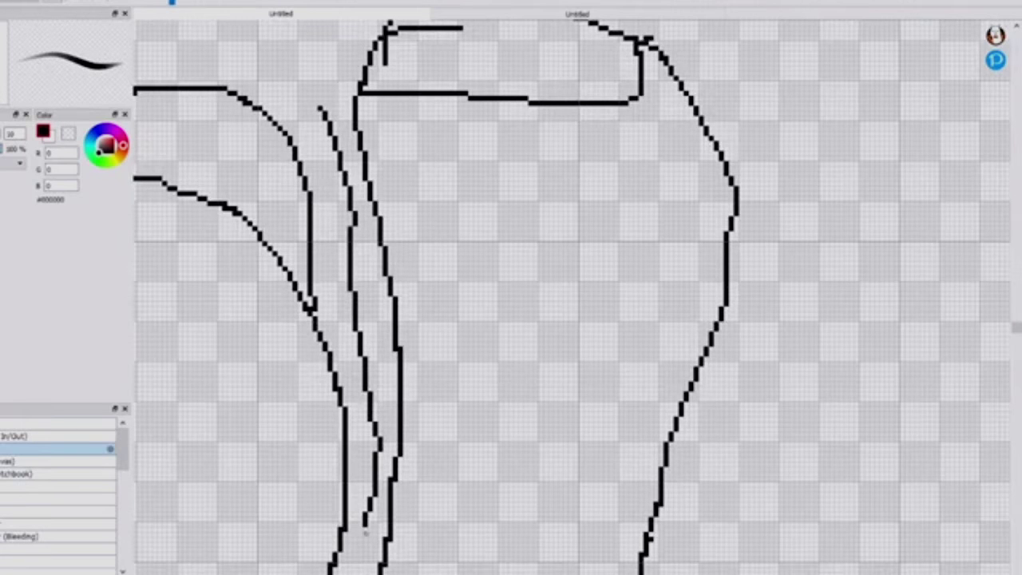
scroll(366, 534, "down", 8)
scroll(376, 559, "up", 6)
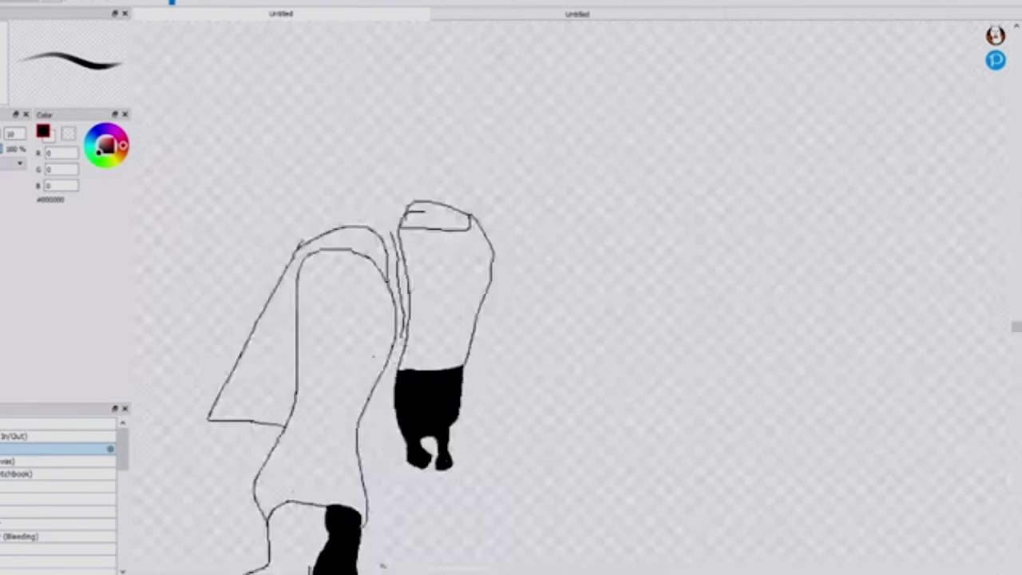
scroll(382, 565, "up", 2)
mouse_move(411, 221)
left_mouse_down()
mouse_move(391, 372)
mouse_move(451, 392)
mouse_move(527, 334)
mouse_move(565, 118)
mouse_move(534, 8)
left_mouse_up()
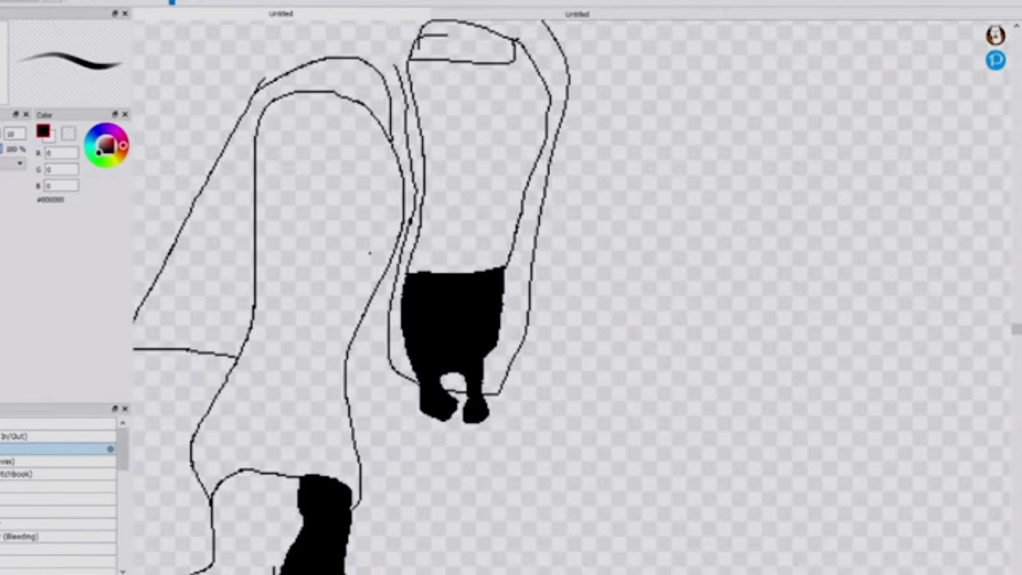
- Outline the head from the neck over two rounded bumps, joining it to the outer jaw line
scroll(532, 125, "down", 3)
scroll(532, 125, "up", 3)
mouse_move(412, 267)
left_mouse_down()
mouse_move(395, 208)
mouse_move(372, 228)
mouse_move(365, 206)
left_mouse_up()
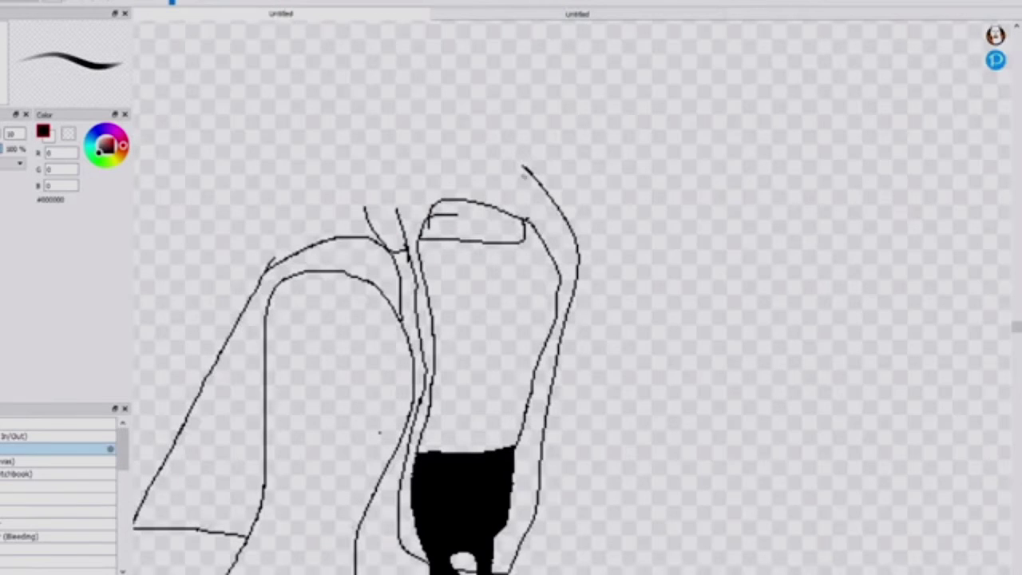
mouse_move(525, 157)
left_mouse_down()
mouse_move(495, 109)
mouse_move(457, 106)
mouse_move(452, 142)
mouse_move(398, 114)
mouse_move(367, 148)
mouse_move(366, 213)
left_mouse_up()
left_click(517, 14)
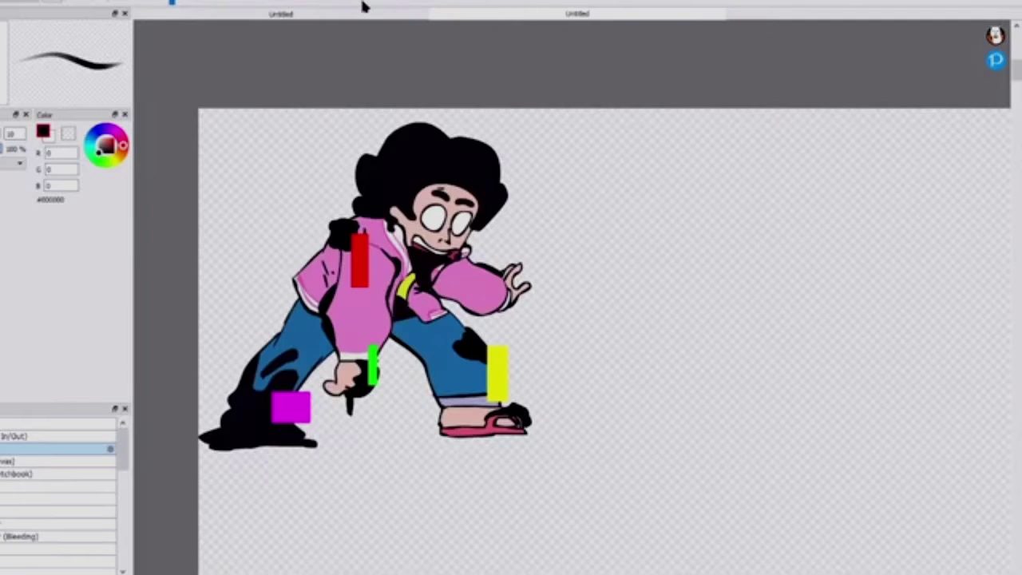
left_click(363, 16)
left_click_drag(425, 161, 423, 162)
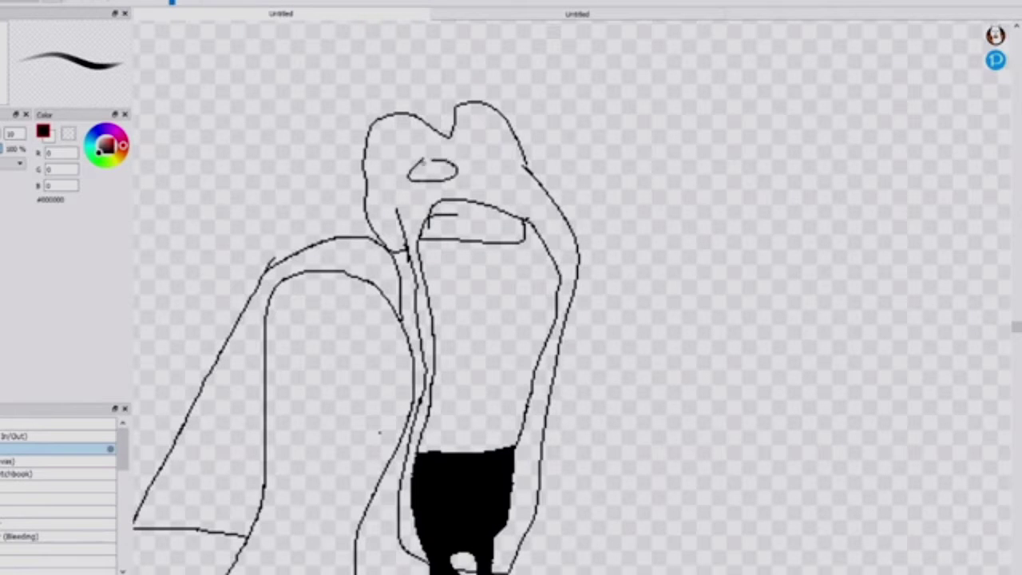
left_click_drag(502, 164, 510, 163)
key("ctrl+z")
key("ctrl+z")
key("ctrl+z")
- Draw the eyes with the Ellipse shape: one flat and wide above the teeth, one narrow and upright beside it
left_click(17, 7)
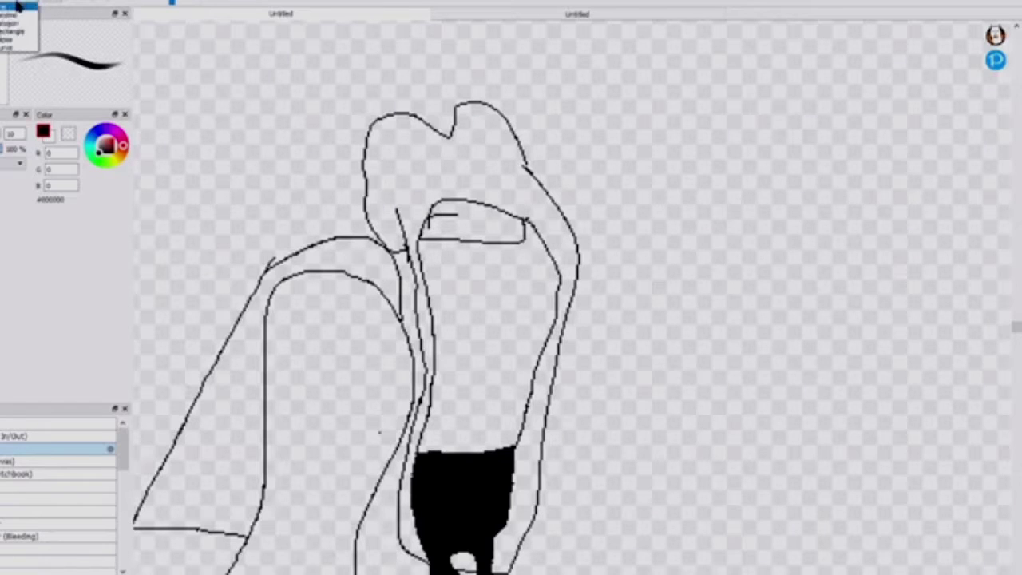
left_click(10, 45)
left_click(17, 3)
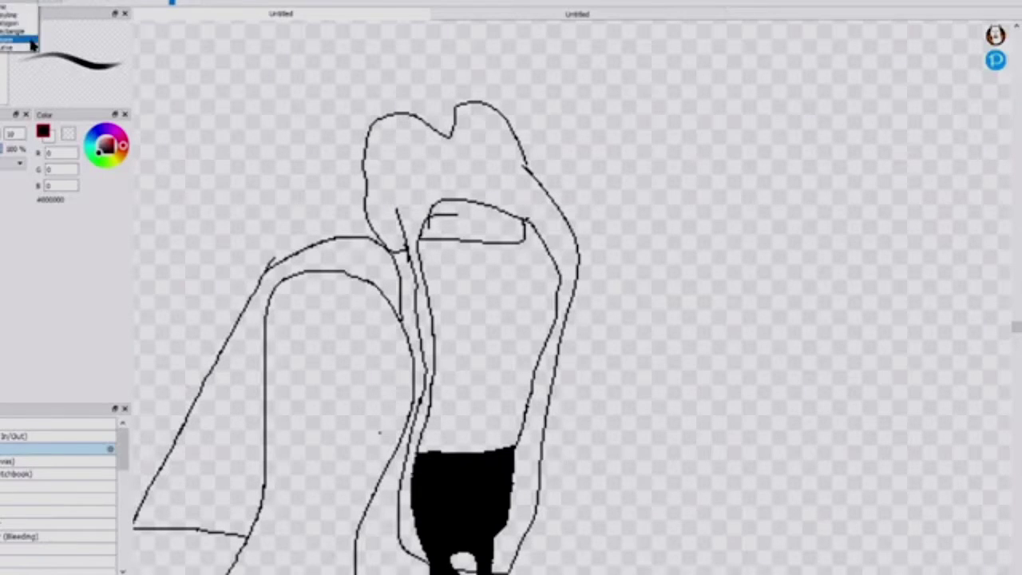
left_click(29, 41)
left_click_drag(385, 183, 386, 171)
mouse_move(486, 174)
left_mouse_down()
mouse_move(487, 103)
mouse_move(514, 136)
mouse_move(488, 170)
left_mouse_up()
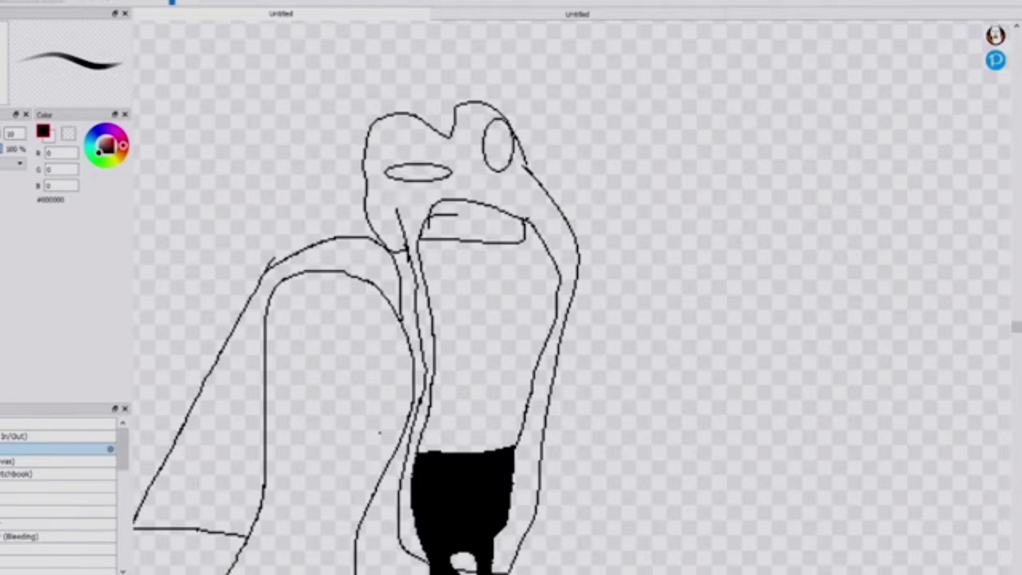
- Draw curved lines and a ragged dripping edge across the lower part of the upright eye
left_click(12, 4)
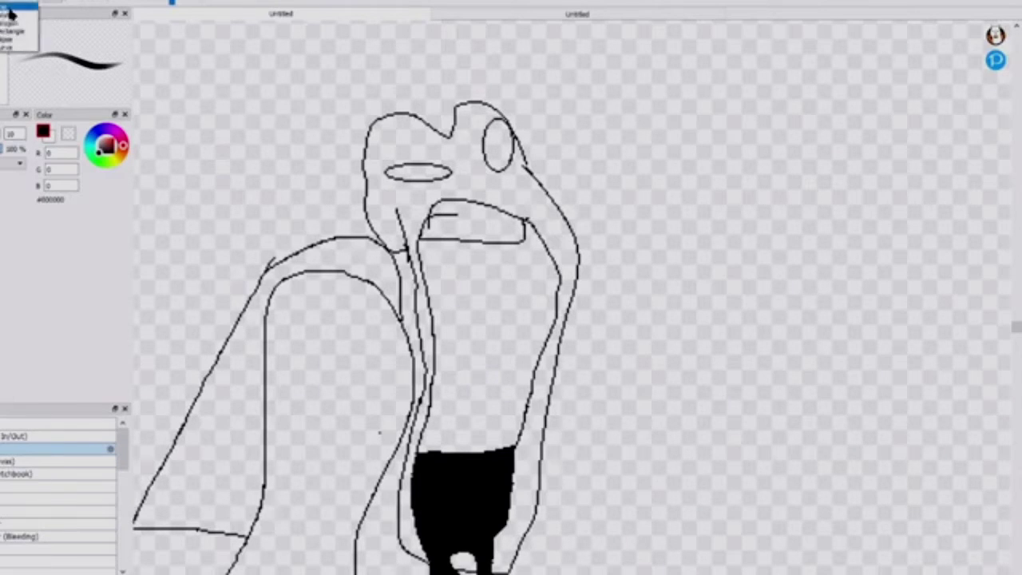
left_click(12, 15)
scroll(497, 151, "up", 7)
mouse_move(378, 204)
left_mouse_down()
mouse_move(415, 212)
mouse_move(456, 279)
mouse_move(577, 212)
mouse_move(636, 206)
left_mouse_up()
scroll(613, 226, "down", 4)
mouse_move(546, 225)
left_mouse_down()
mouse_move(554, 294)
mouse_move(627, 264)
mouse_move(623, 228)
left_mouse_up()
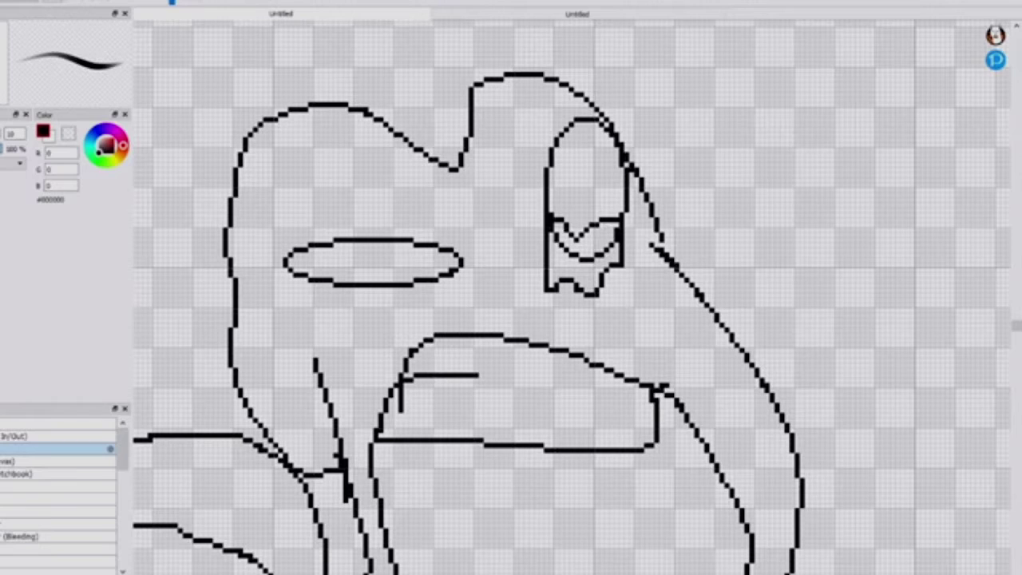
- Add drips beneath the flat eye and fill the lower dripping parts of both eyes in black
mouse_move(284, 265)
left_mouse_down()
mouse_move(292, 292)
mouse_move(415, 304)
mouse_move(462, 267)
mouse_move(288, 281)
left_mouse_up()
left_click(305, 291)
left_click(380, 280)
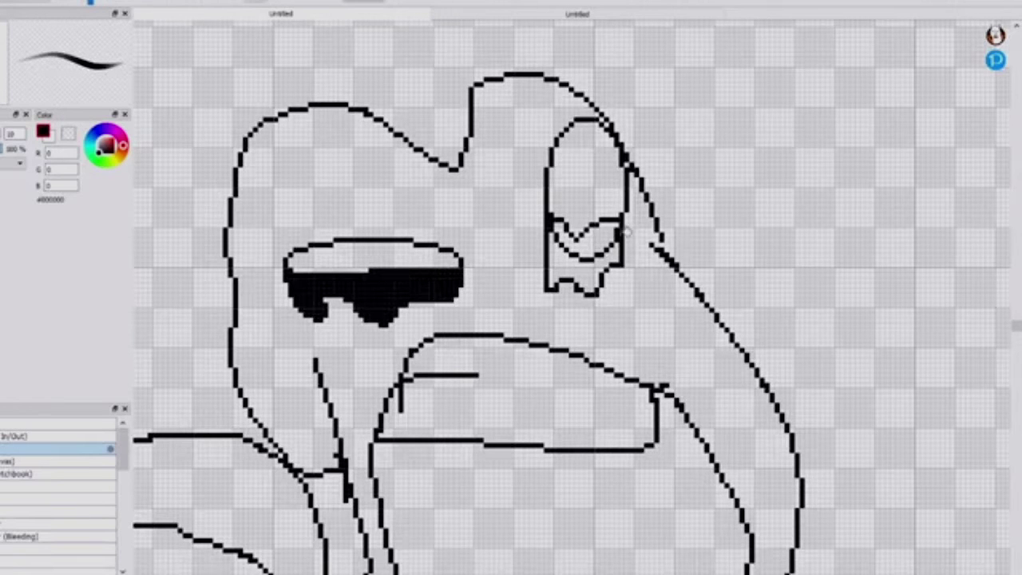
left_click(591, 249)
left_click(584, 275)
- Check the reference character's hair and draw a wavy hair outline around the head from the neck to the outer cheek
scroll(583, 246, "down", 4)
scroll(595, 231, "down", 1)
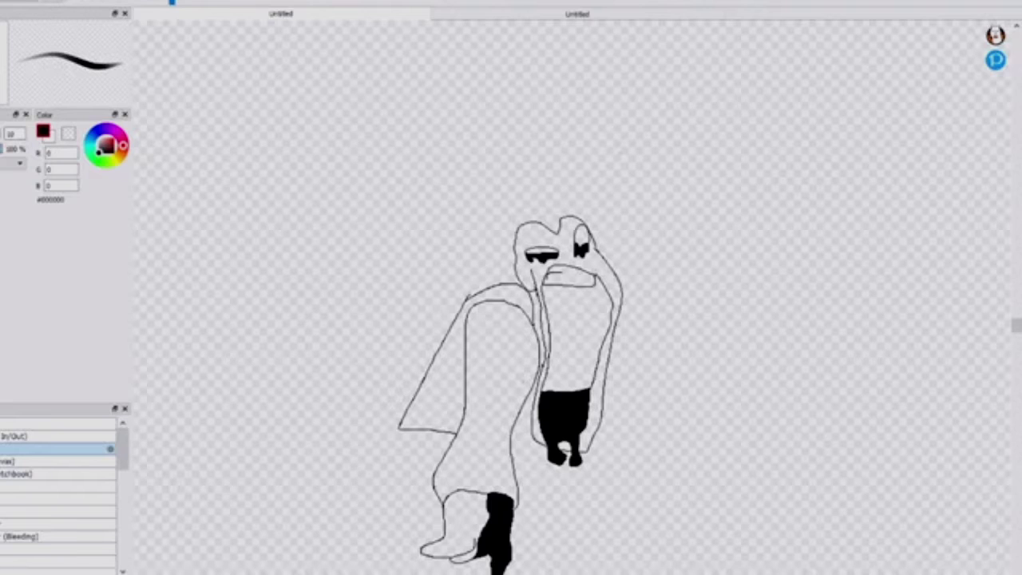
left_click(613, 15)
left_click(326, 20)
left_click(538, 14)
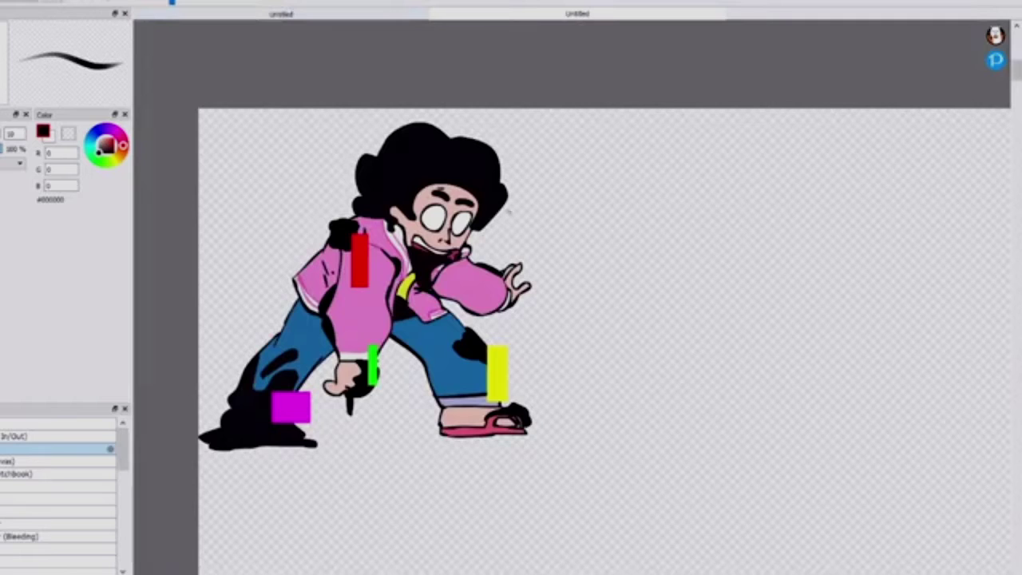
left_click(258, 19)
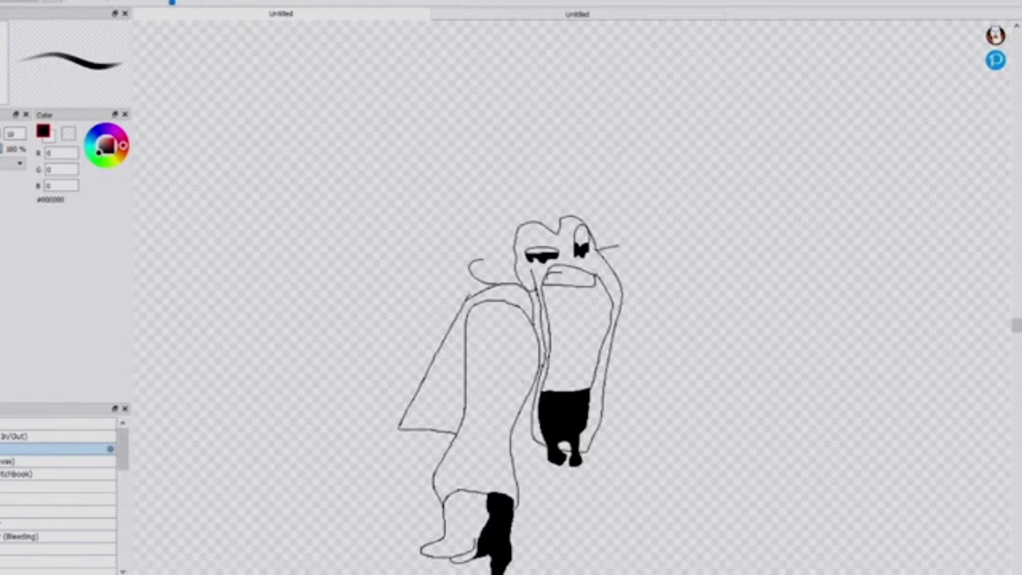
mouse_move(597, 254)
left_mouse_down()
mouse_move(617, 232)
mouse_move(589, 191)
mouse_move(511, 201)
mouse_move(472, 247)
mouse_move(481, 270)
left_mouse_up()
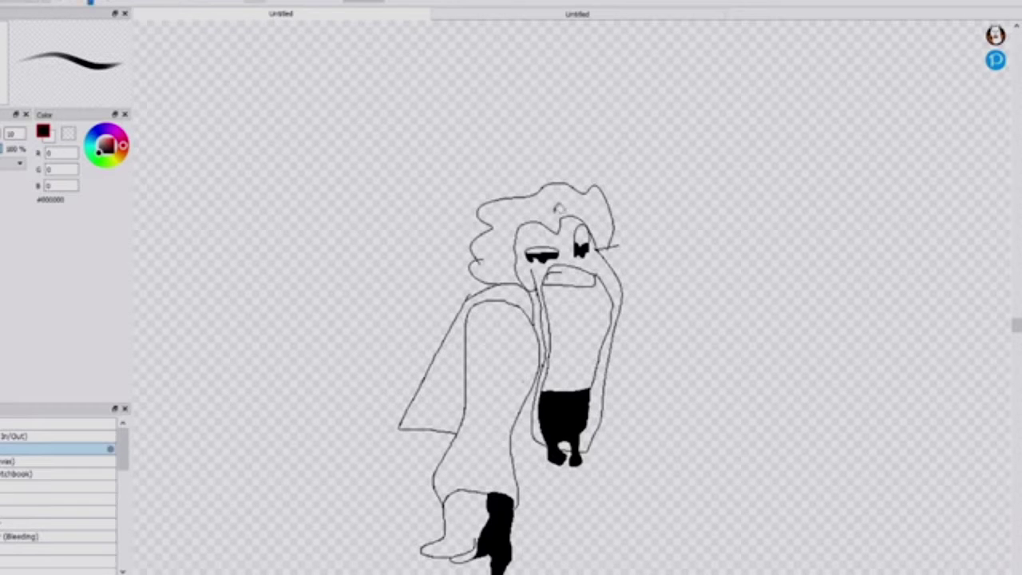
- Try to fill the hair outline with black, undoing each fill
left_click(559, 209)
key("ctrl+z")
scroll(530, 285, "up", 6)
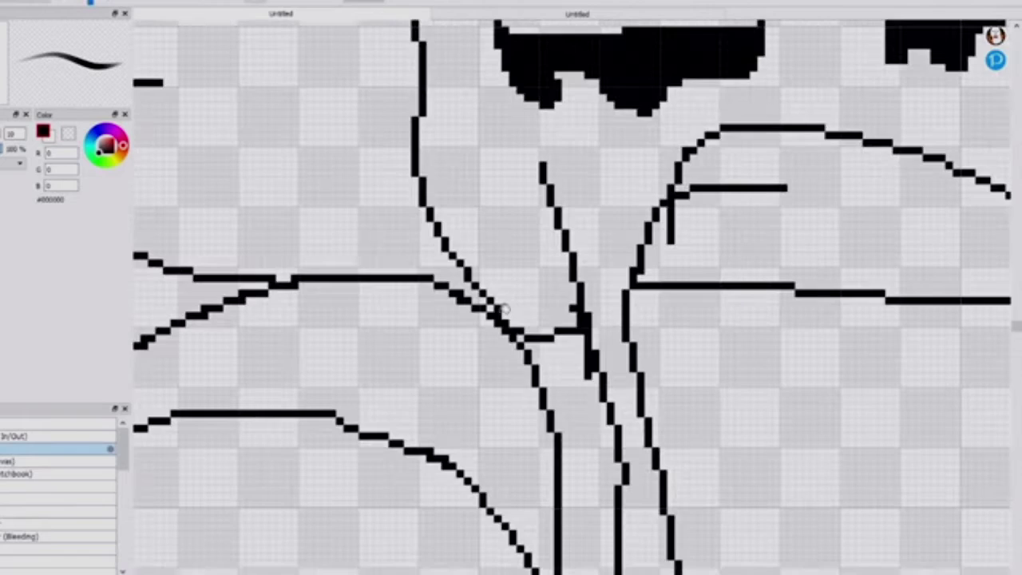
left_click(378, 224)
scroll(376, 226, "down", 4)
key("ctrl+z")
- Close the gap in the hair outline at the outer cheek beside the upright eye and fill the hair in black
scroll(491, 160, "up", 6)
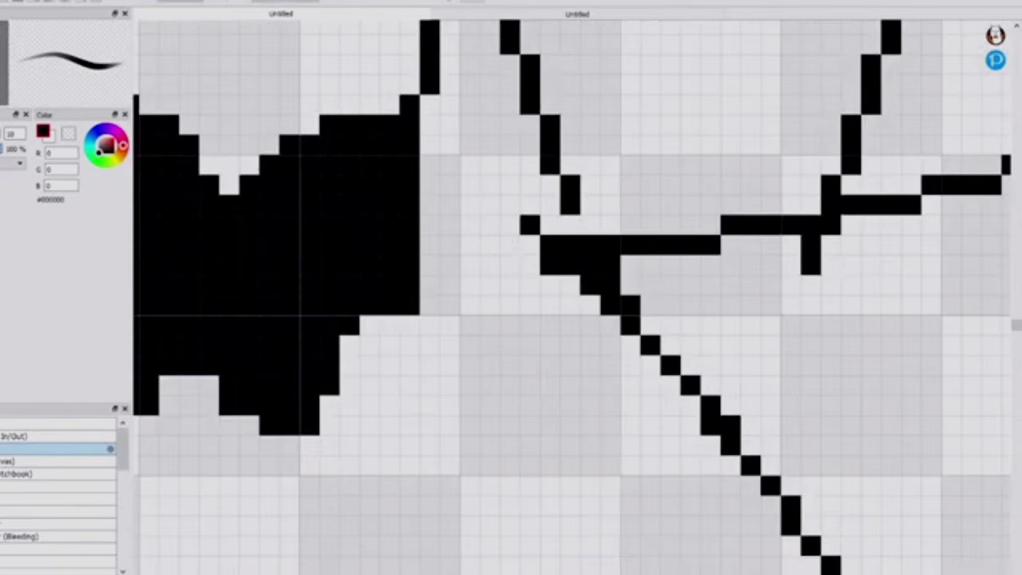
left_click_drag(595, 227, 592, 124)
scroll(605, 162, "down", 3)
scroll(599, 160, "down", 3)
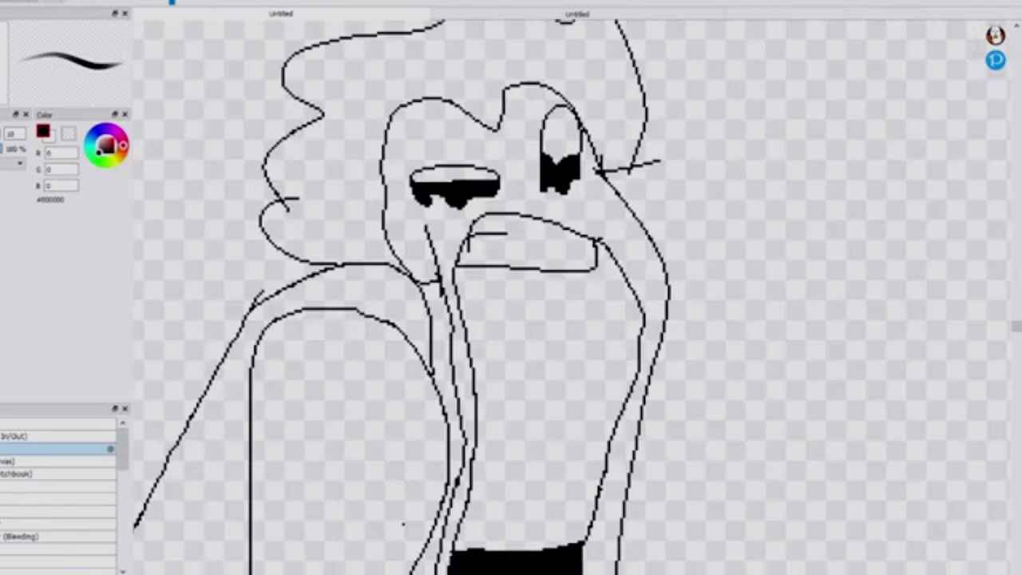
key("g")
left_click(581, 79)
scroll(582, 80, "down", 6)
scroll(582, 79, "up", 4)
scroll(586, 74, "down", 5)
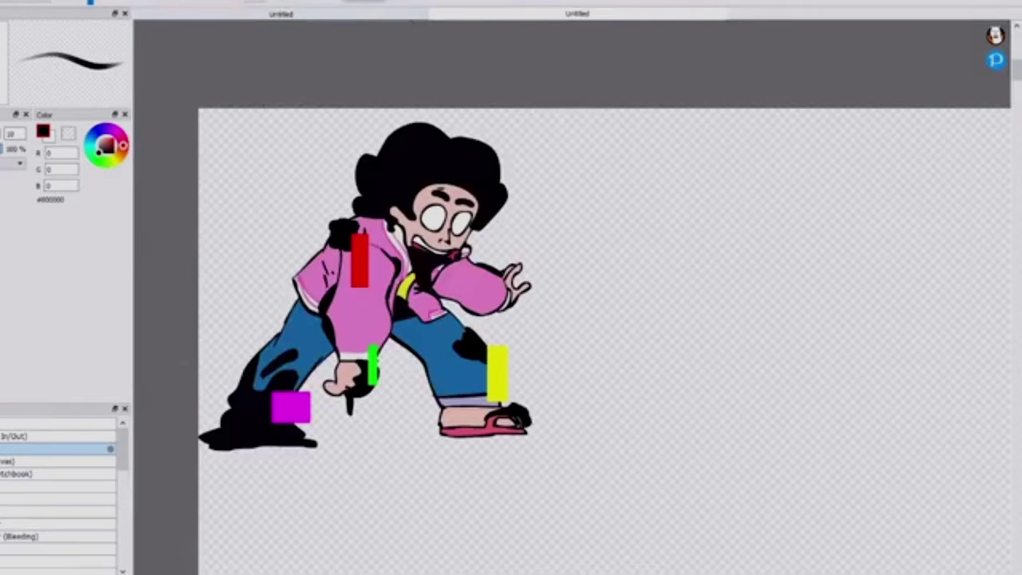
- Check the reference character's jacket and draw its lower hem and inner edge between the near arm and the torso
left_click(349, 18)
key("ctrl+z")
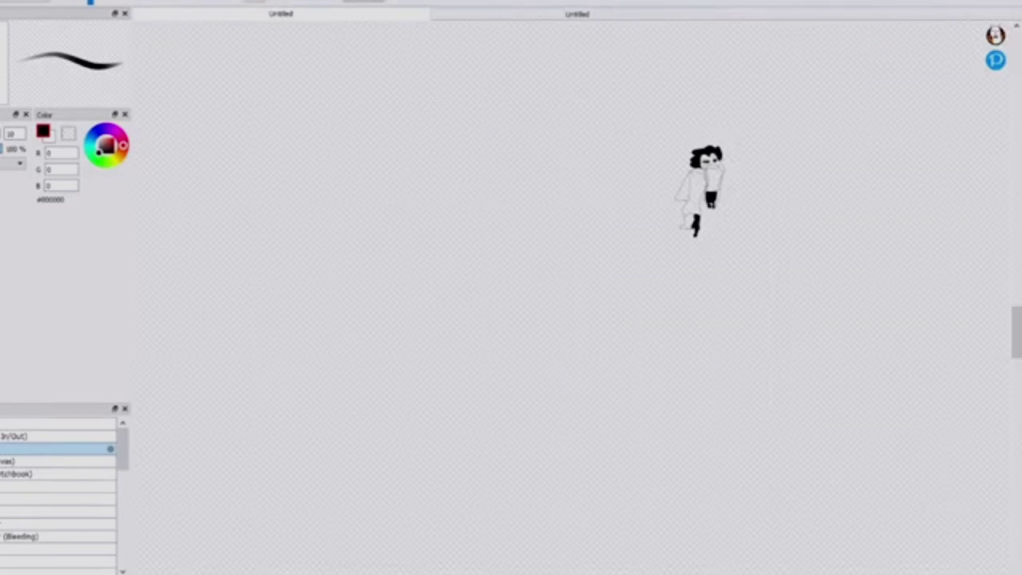
scroll(706, 149, "up", 5)
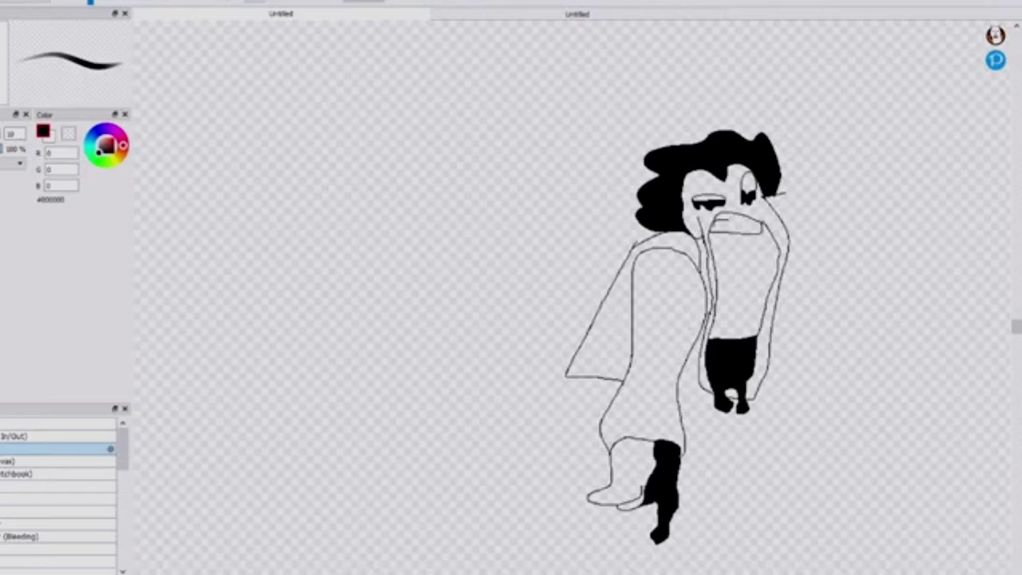
left_click(534, 19)
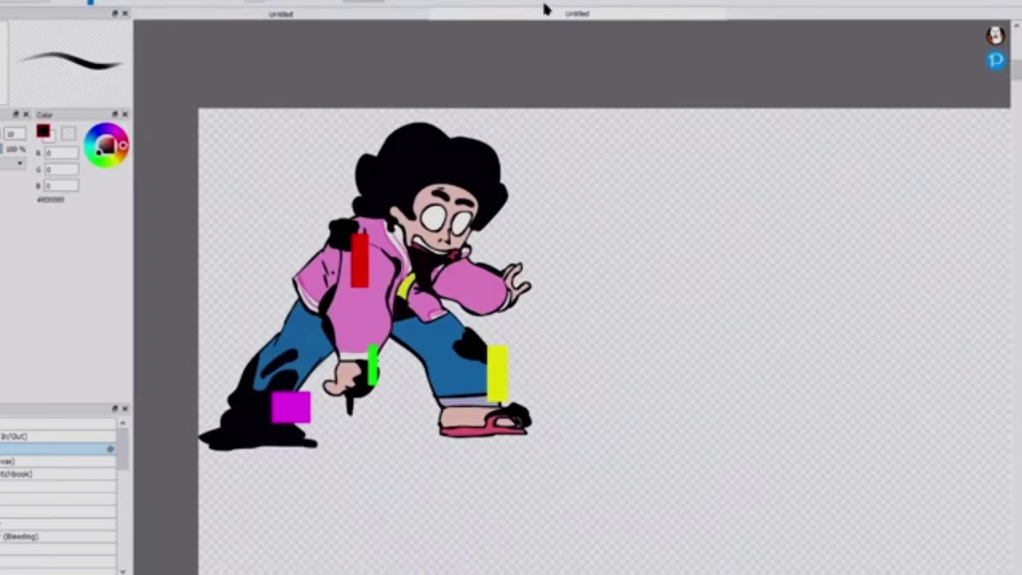
left_click(202, 16)
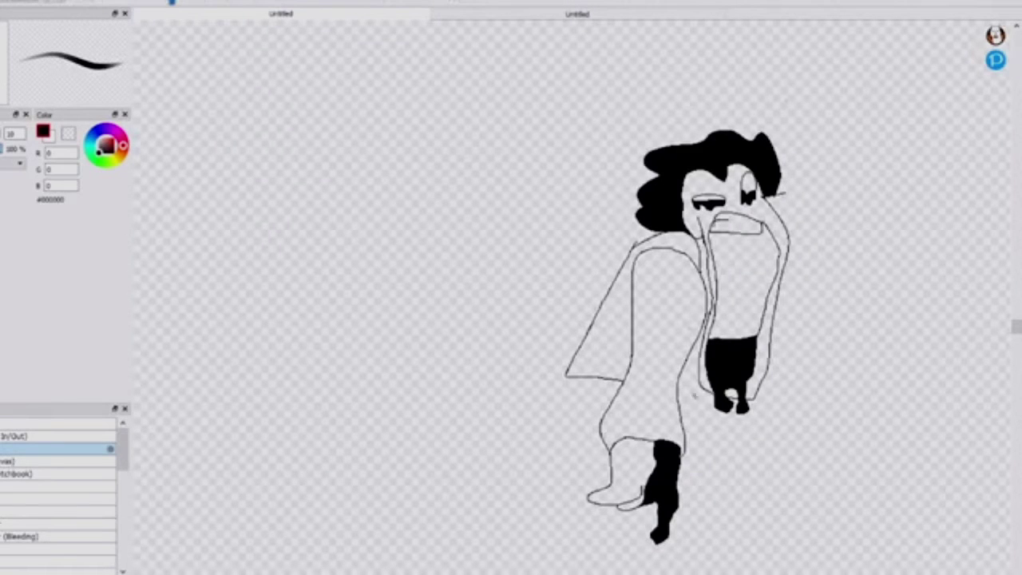
left_click_drag(680, 381, 706, 346)
left_click_drag(680, 389, 696, 392)
left_click(496, 20)
left_click(290, 14)
- Draw the outstretched far arm as a wavy sleeve that widens into a cuff, starting from the jacket's outer edge
scroll(867, 255, "up", 2)
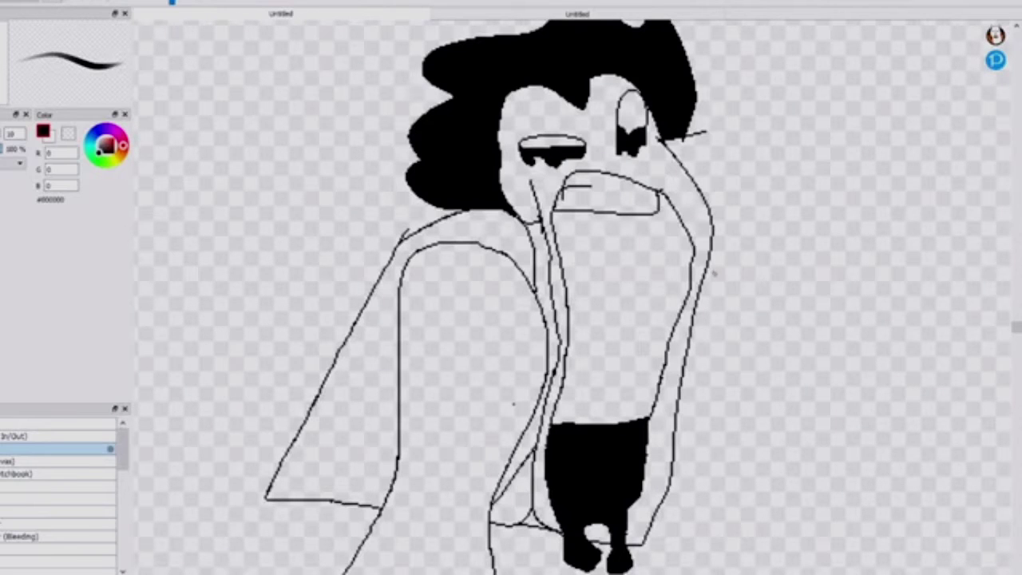
mouse_move(706, 274)
left_mouse_down()
mouse_move(744, 302)
mouse_move(847, 301)
mouse_move(814, 366)
mouse_move(779, 334)
mouse_move(687, 348)
left_mouse_up()
scroll(686, 348, "down", 5)
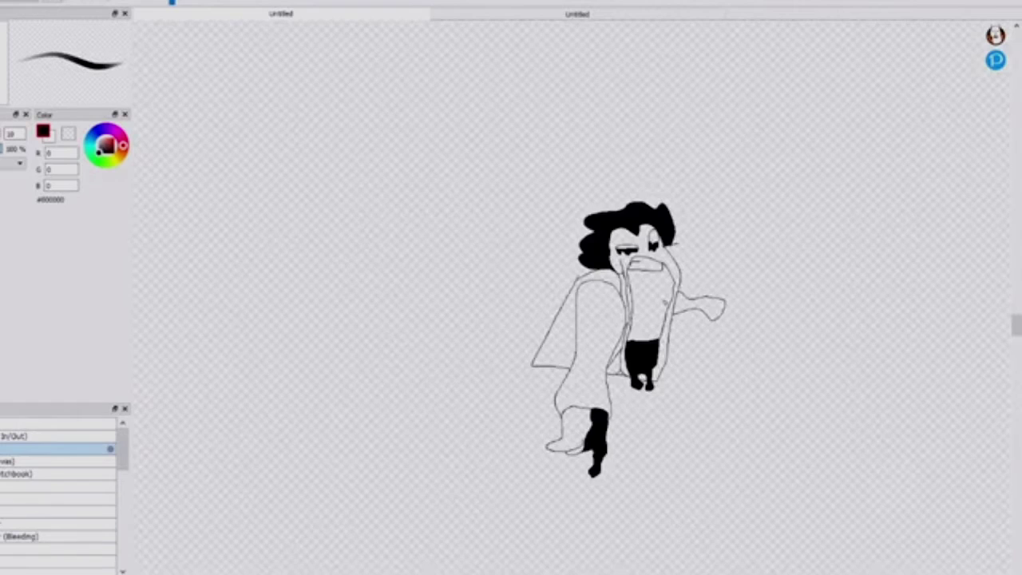
scroll(705, 295, "down", 1)
scroll(735, 302, "up", 4)
- Check the reference character's hand and draw a hand with three fingers and a thumb at the end of the outstretched sleeve
left_click(637, 16)
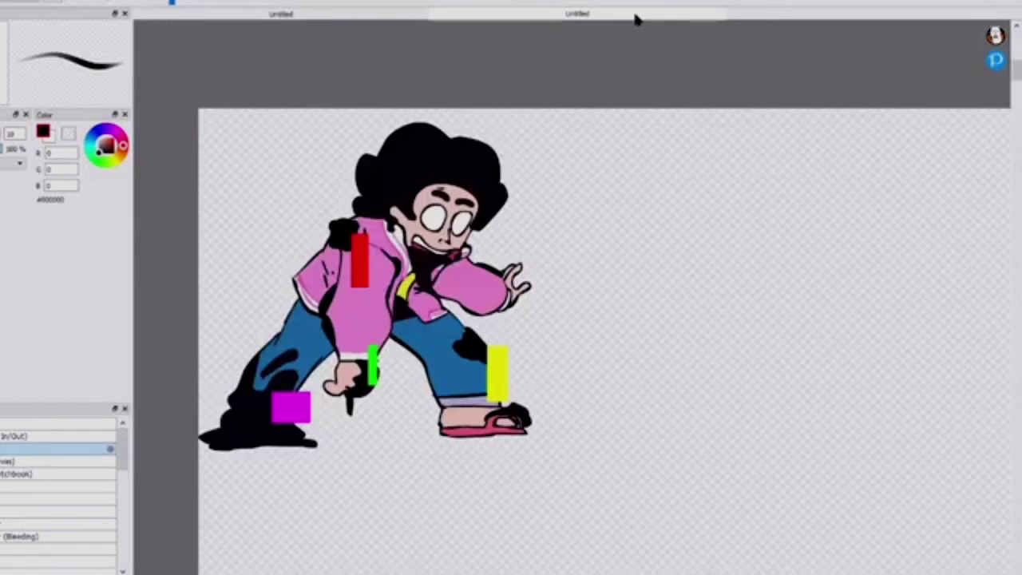
left_click(351, 13)
scroll(719, 373, "up", 5)
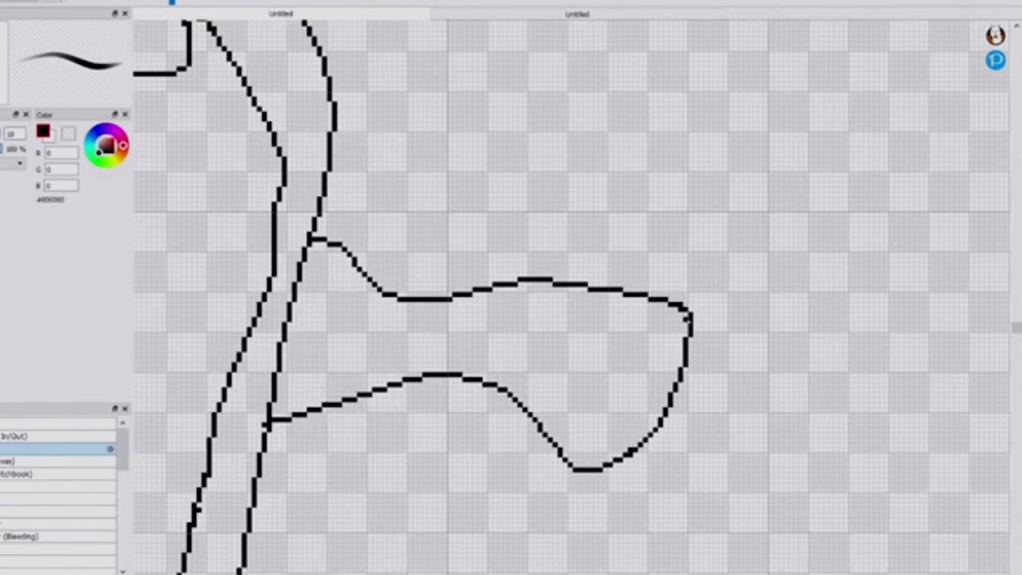
mouse_move(688, 314)
left_mouse_down()
mouse_move(771, 279)
mouse_move(750, 337)
left_mouse_up()
mouse_move(775, 281)
left_mouse_down()
mouse_move(810, 285)
mouse_move(791, 349)
left_mouse_up()
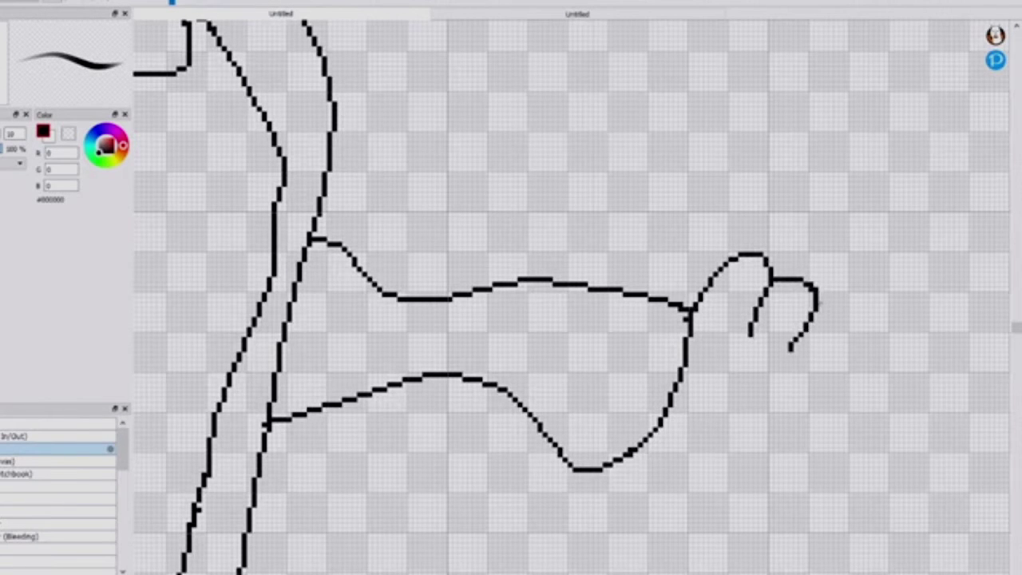
mouse_move(816, 298)
left_mouse_down()
mouse_move(846, 431)
mouse_move(778, 446)
left_mouse_up()
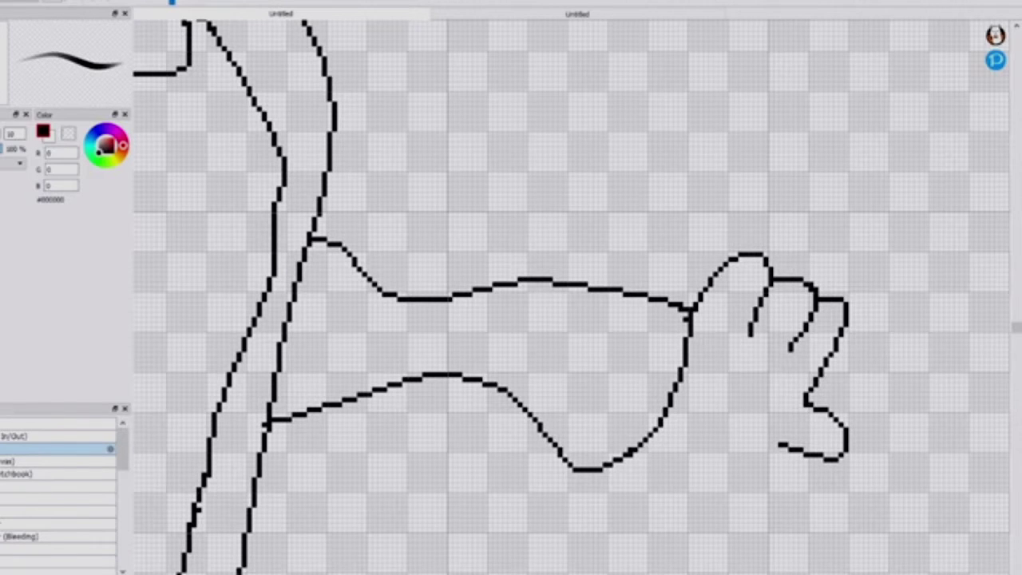
mouse_move(785, 447)
left_mouse_down()
mouse_move(699, 449)
mouse_move(652, 438)
left_mouse_up()
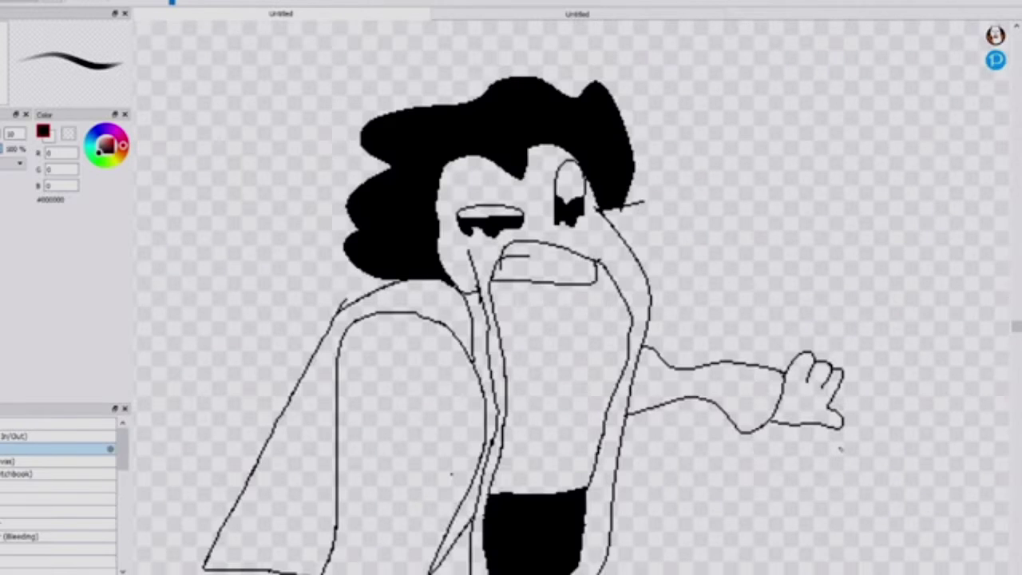
- Draw a ragged dripping edge beneath the palm and extend it around the outside of the thumb
scroll(841, 450, "up", 5)
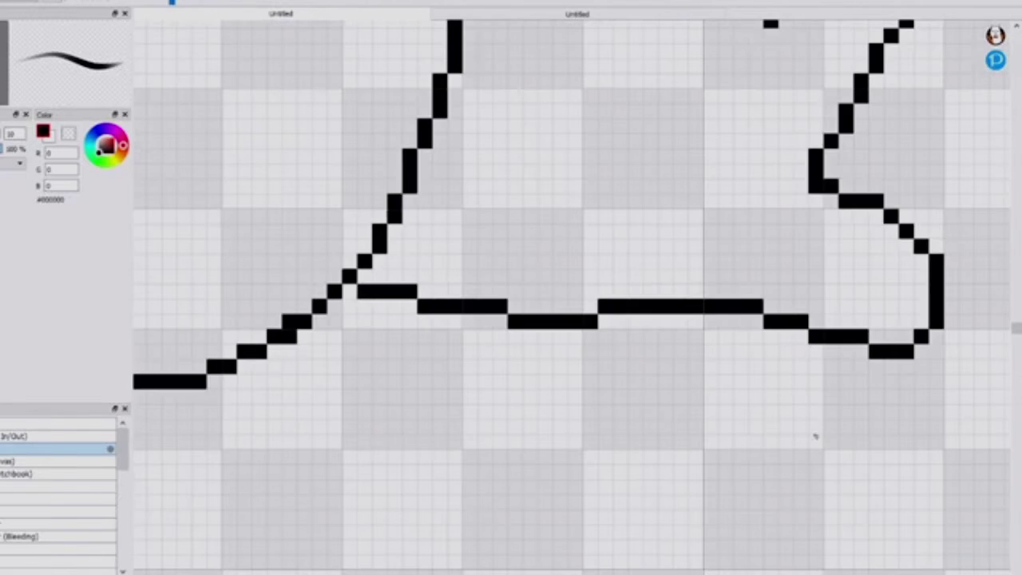
mouse_move(292, 334)
left_mouse_down()
mouse_move(386, 426)
mouse_move(476, 483)
mouse_move(770, 455)
mouse_move(902, 421)
mouse_move(914, 369)
mouse_move(945, 353)
mouse_move(980, 305)
mouse_move(999, 232)
mouse_move(935, 137)
left_mouse_up()
scroll(908, 136, "down", 5)
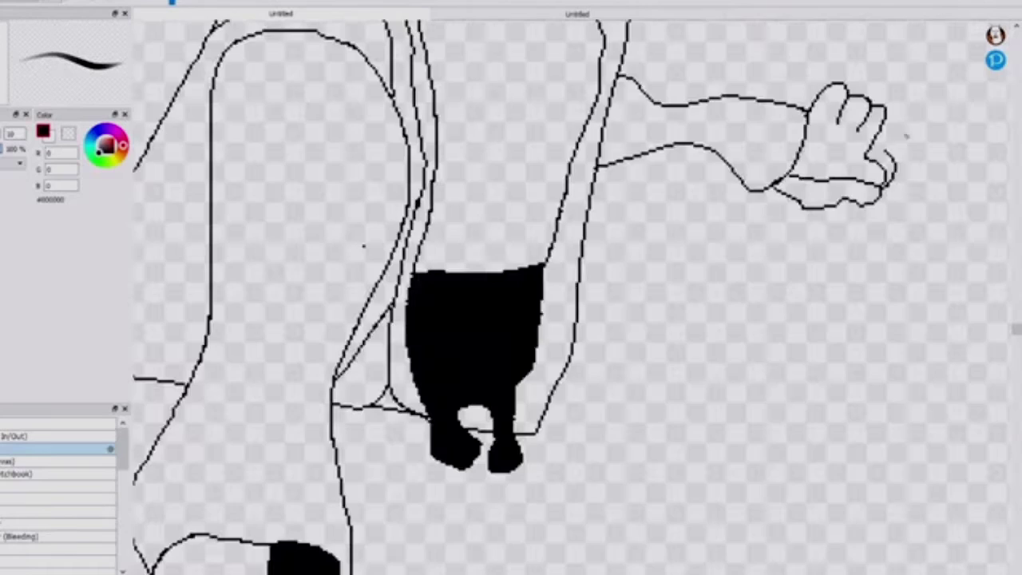
scroll(886, 152, "up", 5)
mouse_move(837, 214)
left_mouse_down()
mouse_move(816, 177)
mouse_move(811, 113)
left_mouse_up()
- Draw two small droplets beside the thumb and outline the stained area across the fingers and palm
mouse_move(878, 131)
left_mouse_down()
mouse_move(856, 184)
mouse_move(877, 133)
left_mouse_up()
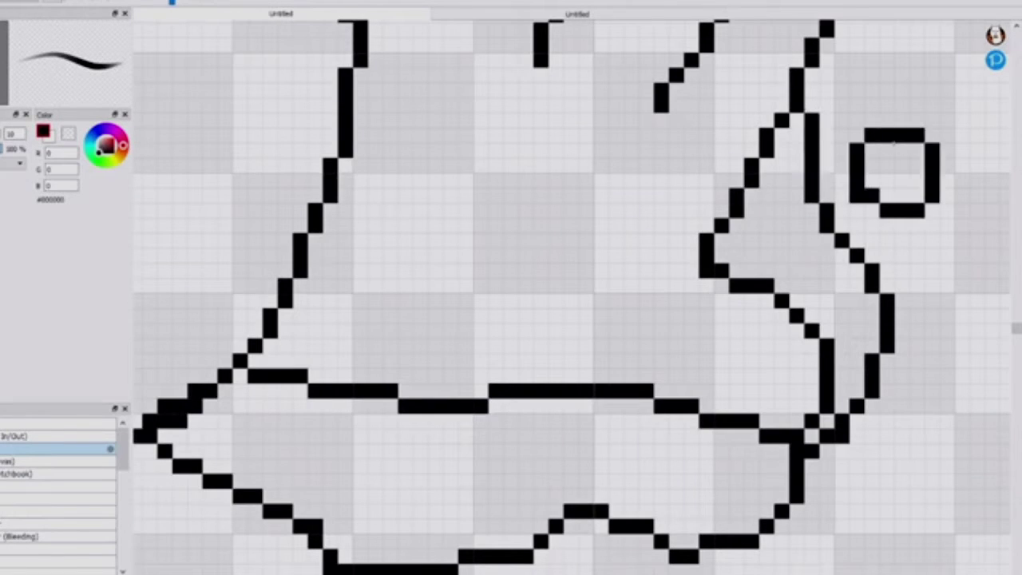
left_click_drag(930, 334, 969, 313)
left_click_drag(912, 363, 971, 319)
left_click_drag(811, 437, 838, 417)
scroll(922, 361, "down", 5)
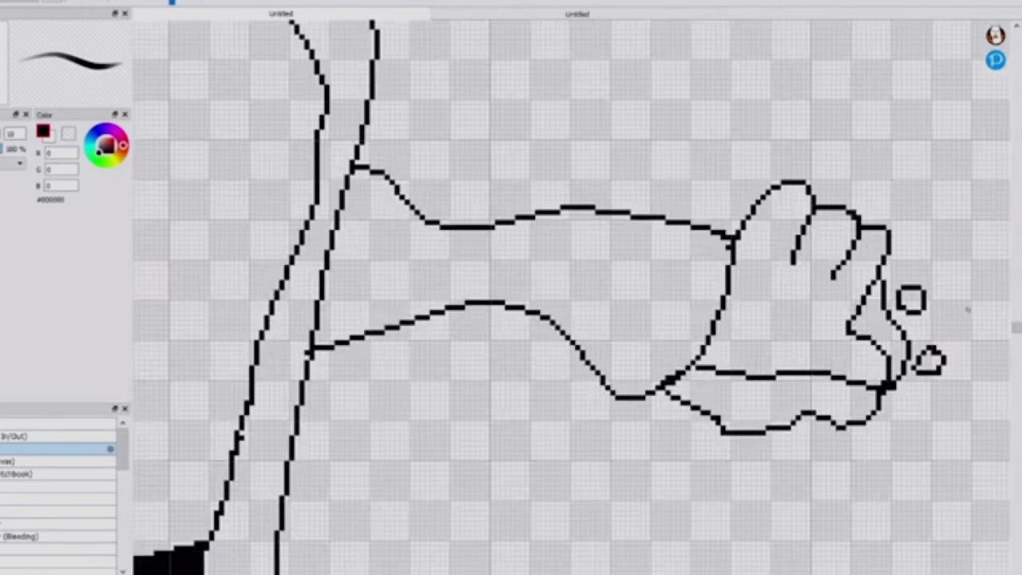
scroll(932, 261, "up", 2)
mouse_move(816, 240)
left_mouse_down()
mouse_move(851, 249)
mouse_move(860, 279)
mouse_move(892, 302)
mouse_move(863, 392)
left_mouse_up()
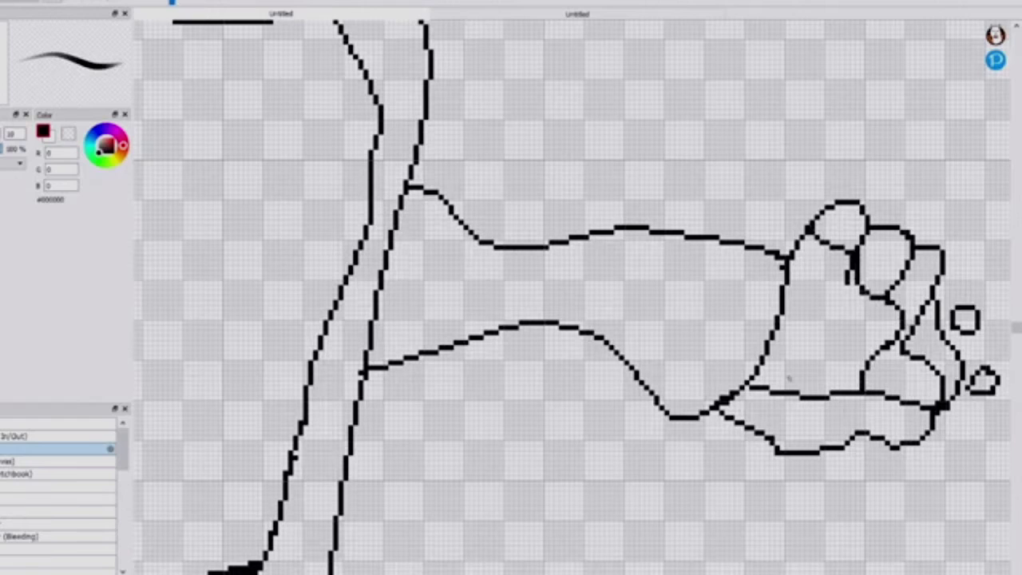
- Fill the drips beneath the palm, the stained thumb and fingers, and both droplets in black
left_click(874, 413)
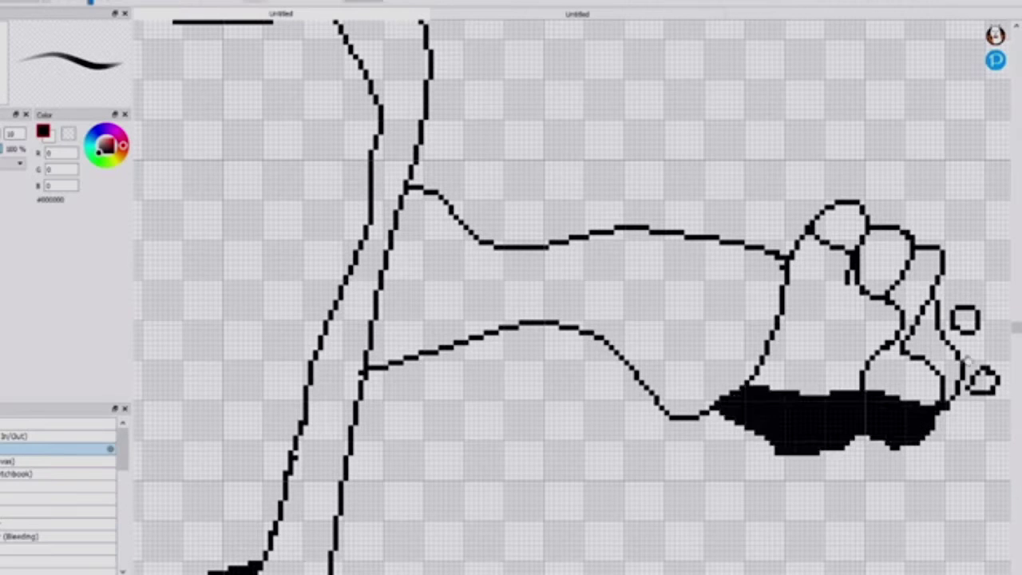
left_click(942, 355)
left_click(919, 278)
left_click(896, 373)
left_click(901, 262)
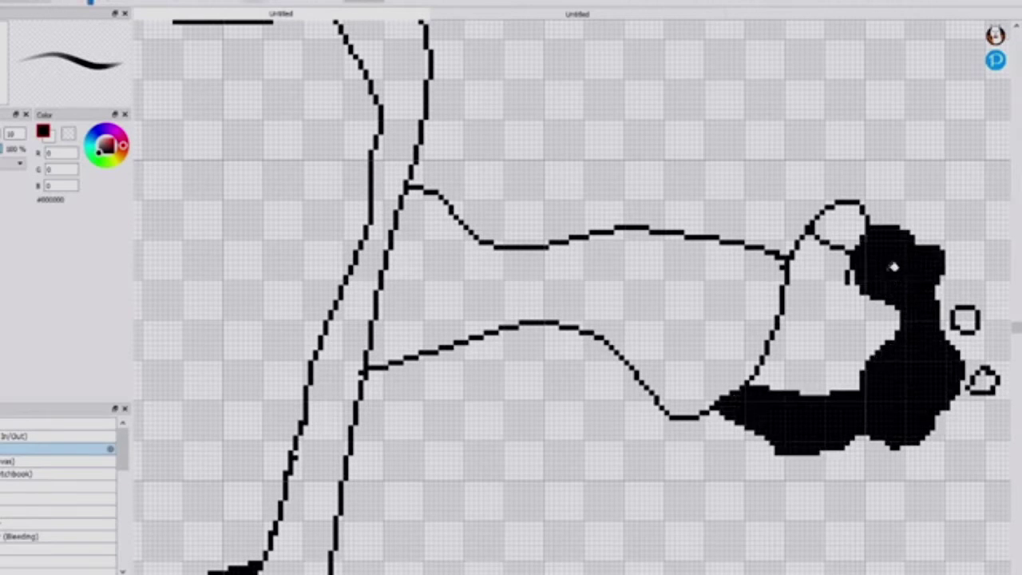
left_click(847, 232)
left_click(984, 381)
left_click(965, 319)
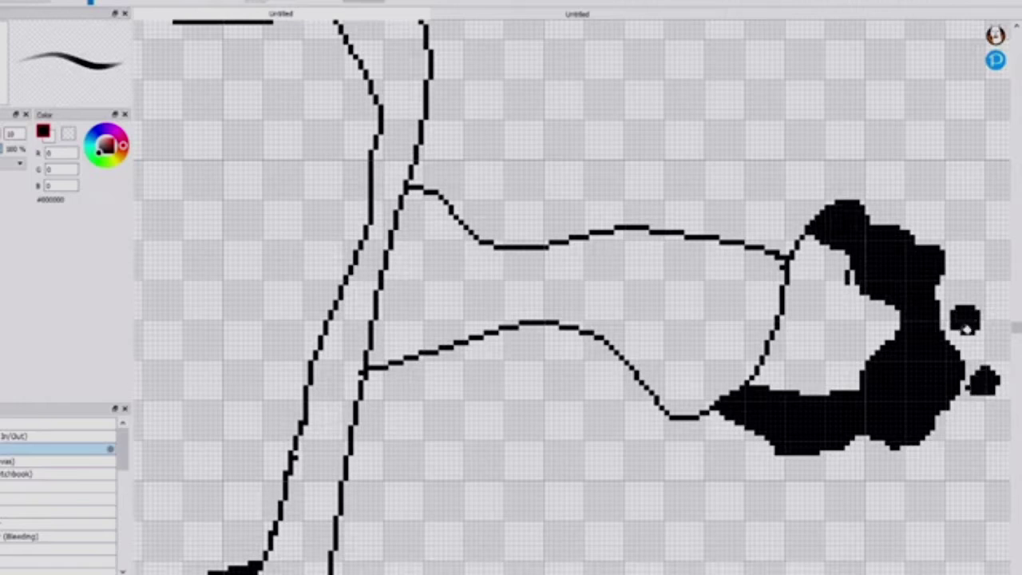
- Switch to white and draw thin contour lines separating the thumb and fingers within the hand's black area
key("x")
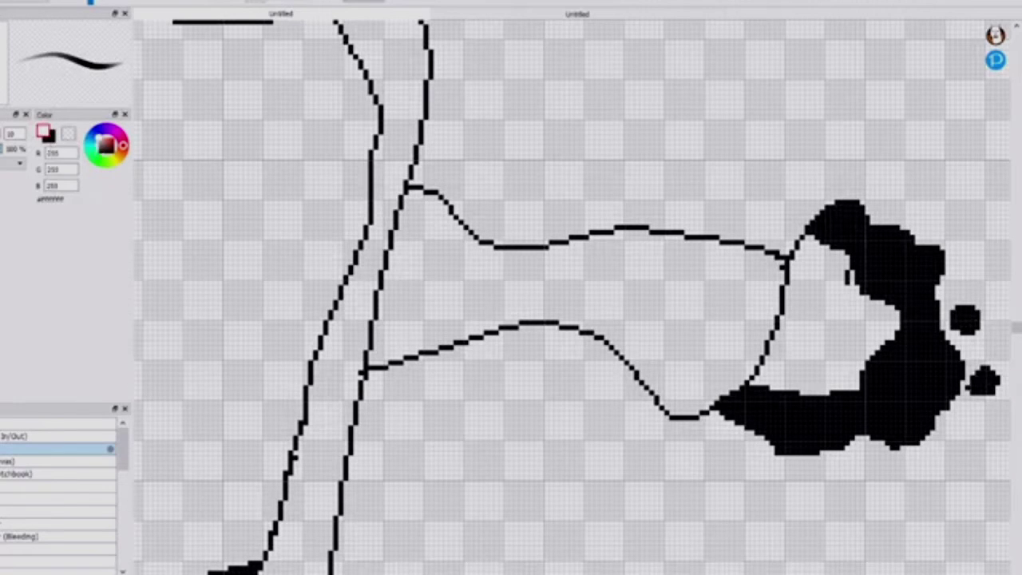
mouse_move(862, 393)
left_mouse_down()
mouse_move(901, 392)
mouse_move(919, 373)
mouse_move(898, 346)
left_mouse_up()
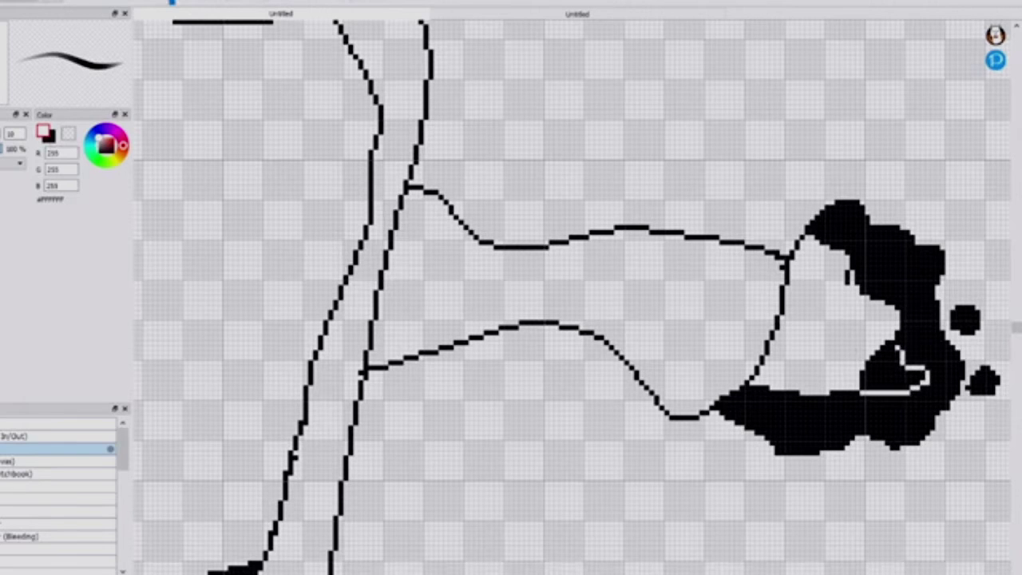
key("ctrl+z")
mouse_move(859, 388)
left_mouse_down()
mouse_move(915, 346)
mouse_move(900, 344)
mouse_move(936, 291)
left_mouse_up()
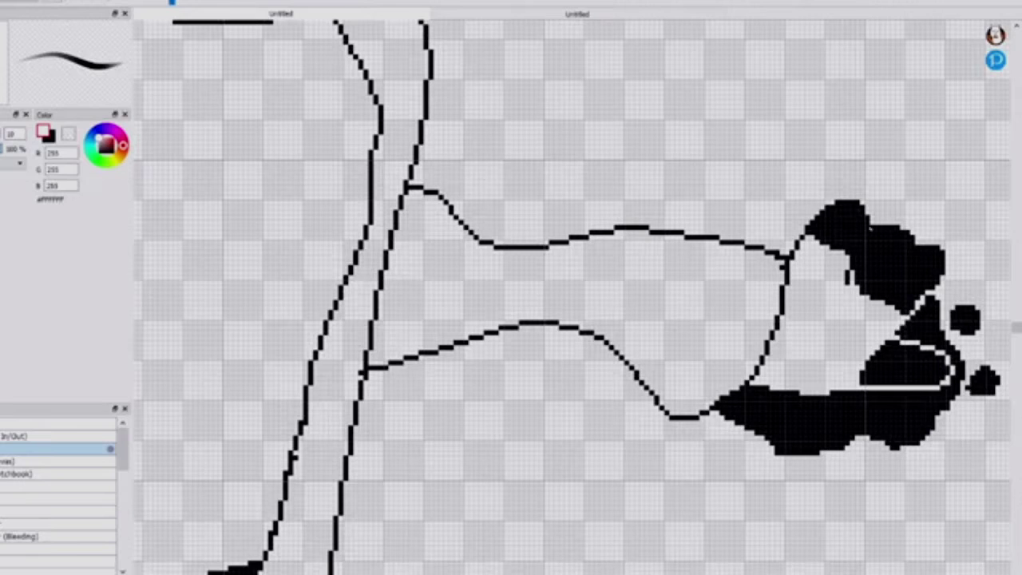
left_click_drag(871, 225, 849, 254)
mouse_move(915, 237)
left_mouse_down()
mouse_move(916, 253)
mouse_move(877, 291)
left_mouse_up()
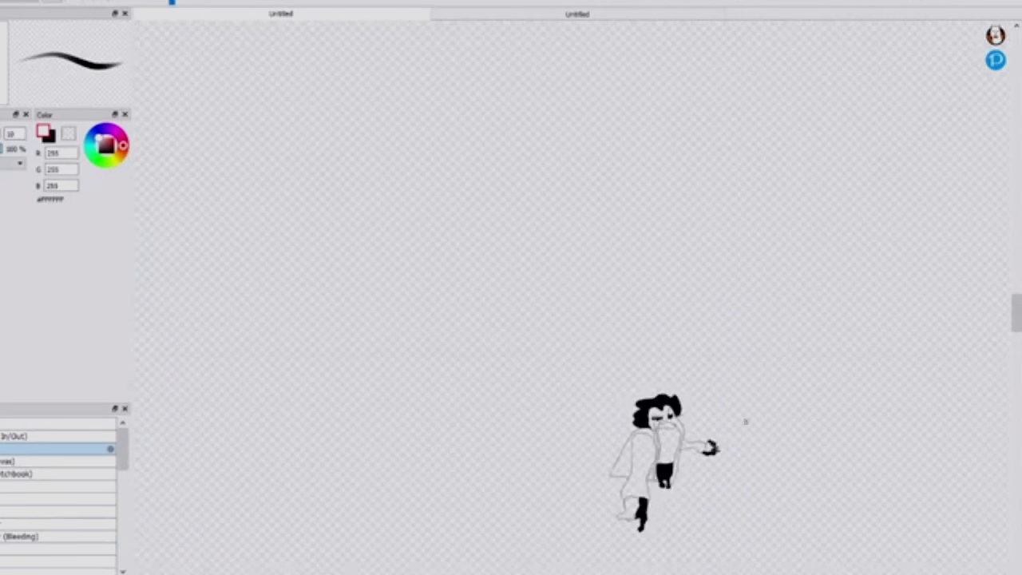
- Draw the back leg's outline from the jacket hem down into a large wavy puddle outline around its base
mouse_move(550, 135)
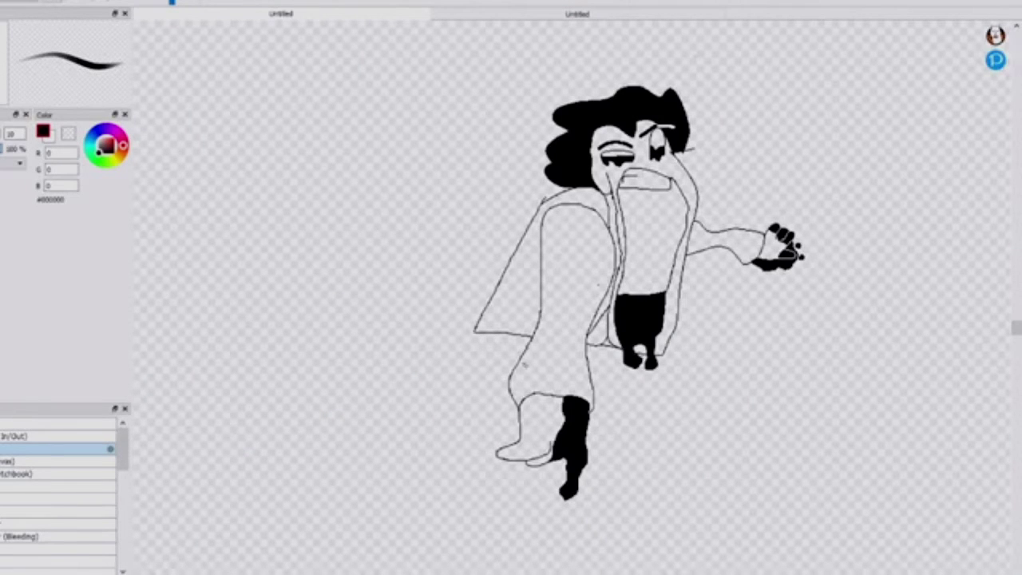
mouse_move(493, 335)
left_mouse_down()
mouse_move(443, 479)
mouse_move(290, 524)
mouse_move(288, 543)
mouse_move(427, 536)
mouse_move(427, 563)
mouse_move(477, 569)
mouse_move(666, 562)
mouse_move(665, 541)
mouse_move(613, 545)
mouse_move(658, 516)
mouse_move(513, 505)
mouse_move(537, 471)
left_mouse_up()
key("ctrl+z")
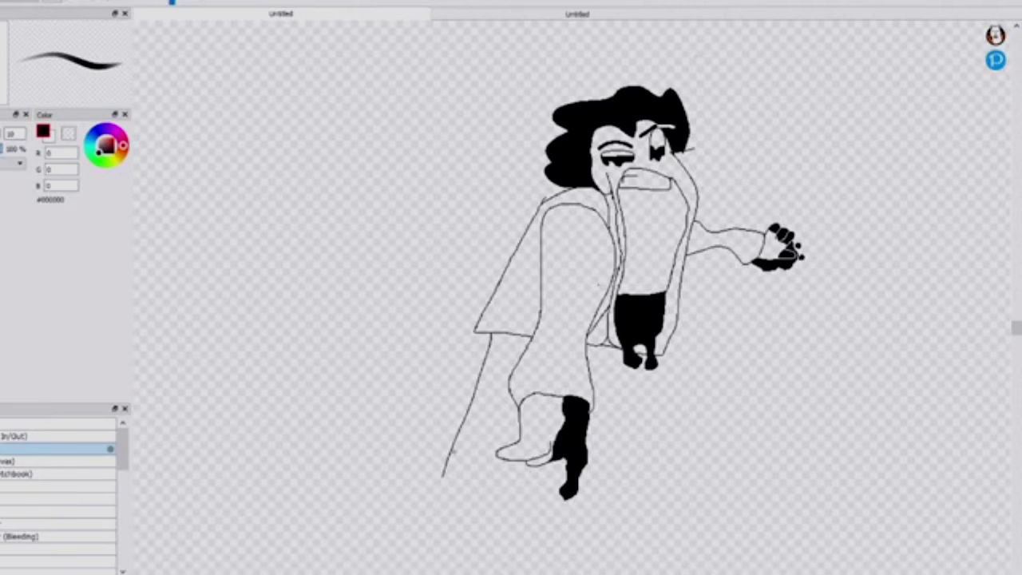
mouse_move(447, 449)
left_mouse_down()
mouse_move(427, 519)
mouse_move(569, 524)
mouse_move(539, 527)
mouse_move(569, 497)
mouse_move(508, 479)
mouse_move(513, 465)
left_mouse_up()
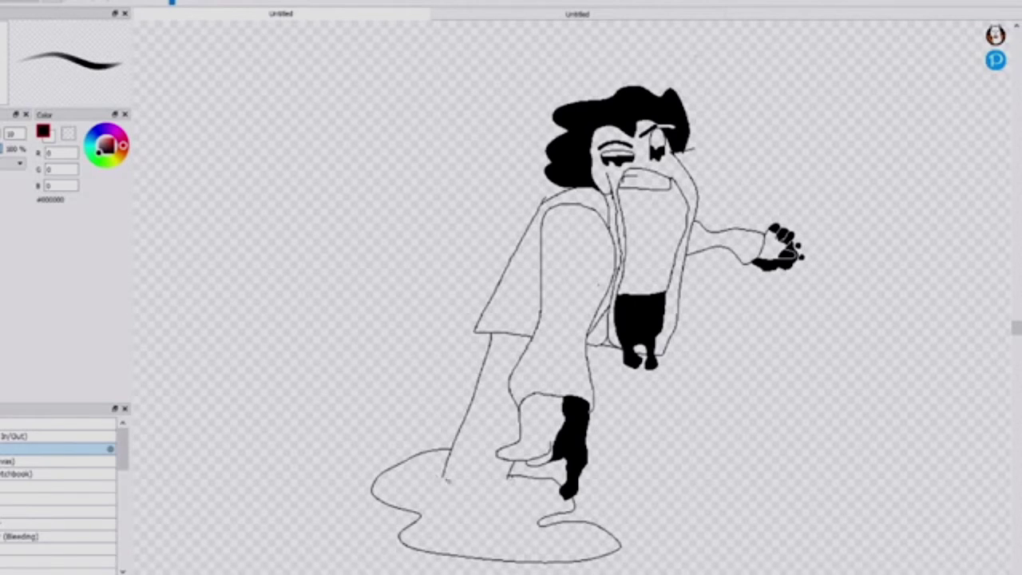
left_click_drag(437, 478, 517, 482)
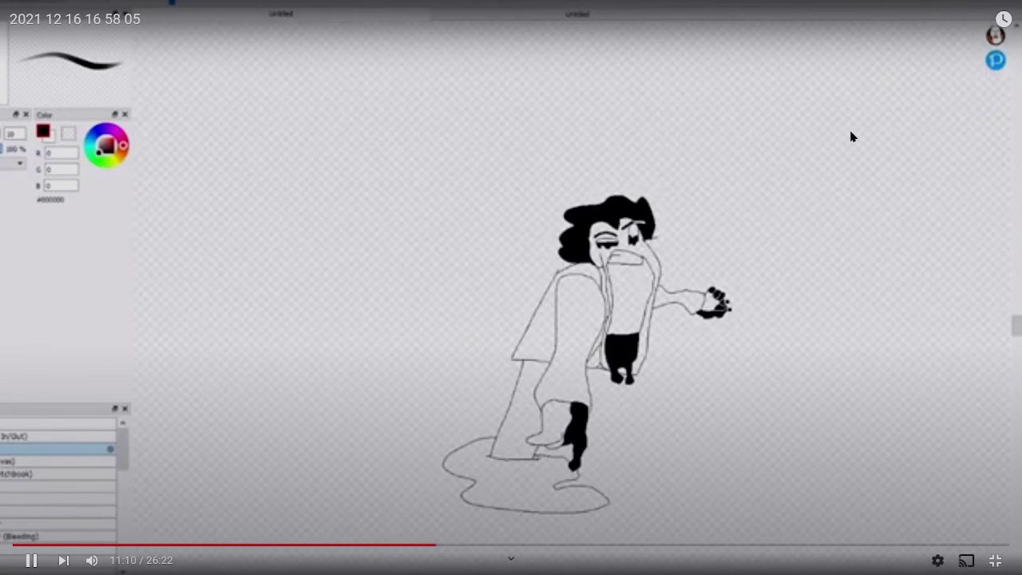
key("XF86AudioLowerVolume")
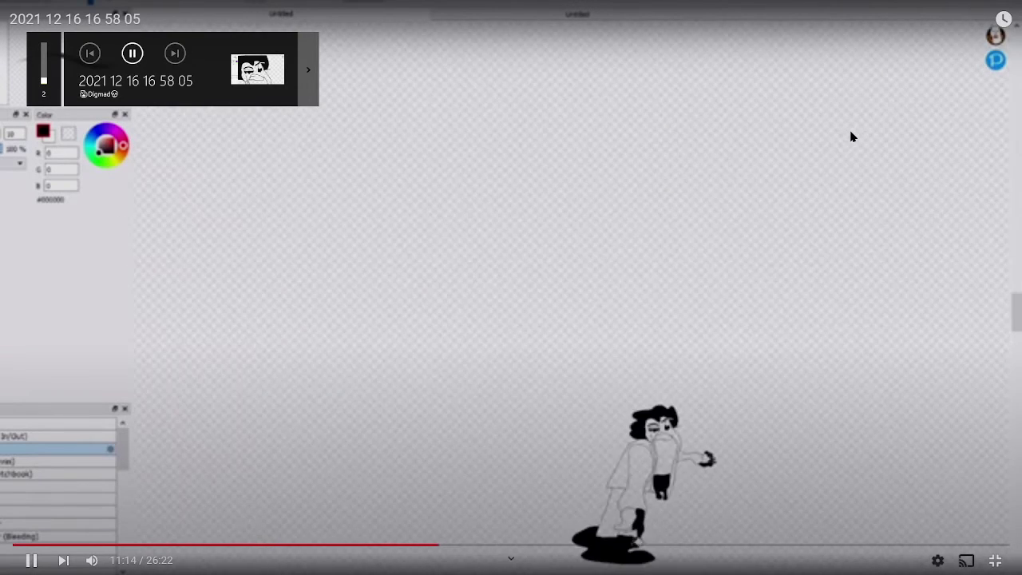
key("XF86AudioRaiseVolume")
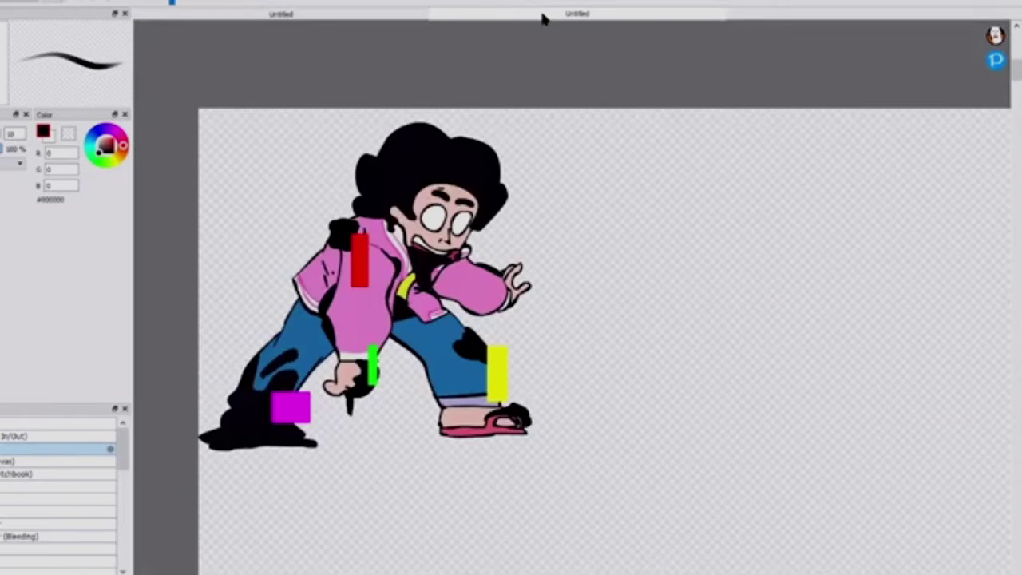
- Draw the front leg's inner contour from the jacket hem down to the ankle and rough out an elongated foot
left_click(545, 13)
left_click(343, 13)
scroll(434, 440, "down", 5)
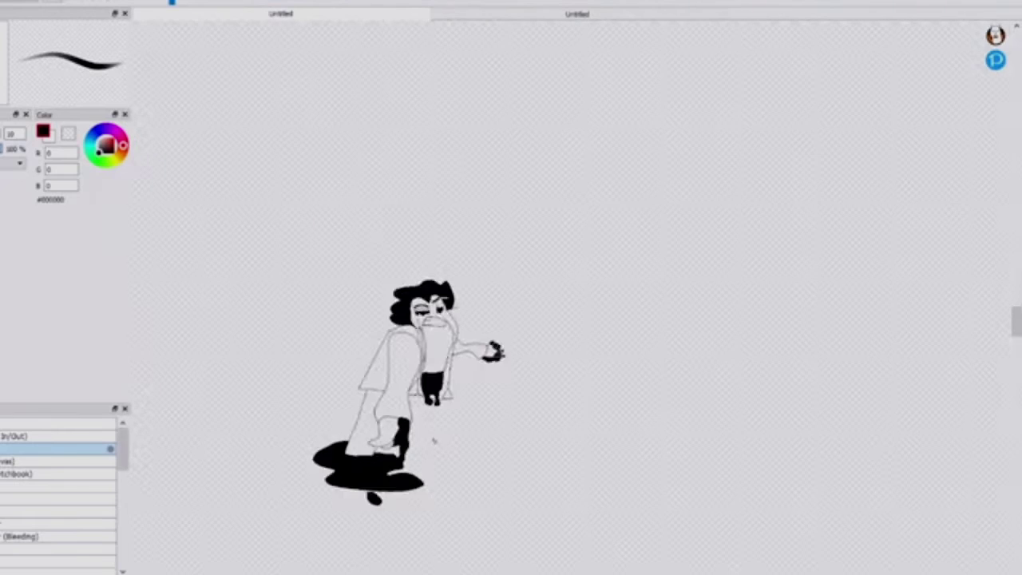
scroll(433, 440, "up", 3)
mouse_move(364, 308)
left_mouse_down()
mouse_move(472, 470)
mouse_move(431, 502)
mouse_move(570, 519)
mouse_move(603, 491)
left_mouse_up()
mouse_move(538, 491)
left_mouse_down()
mouse_move(599, 486)
mouse_move(604, 501)
left_mouse_up()
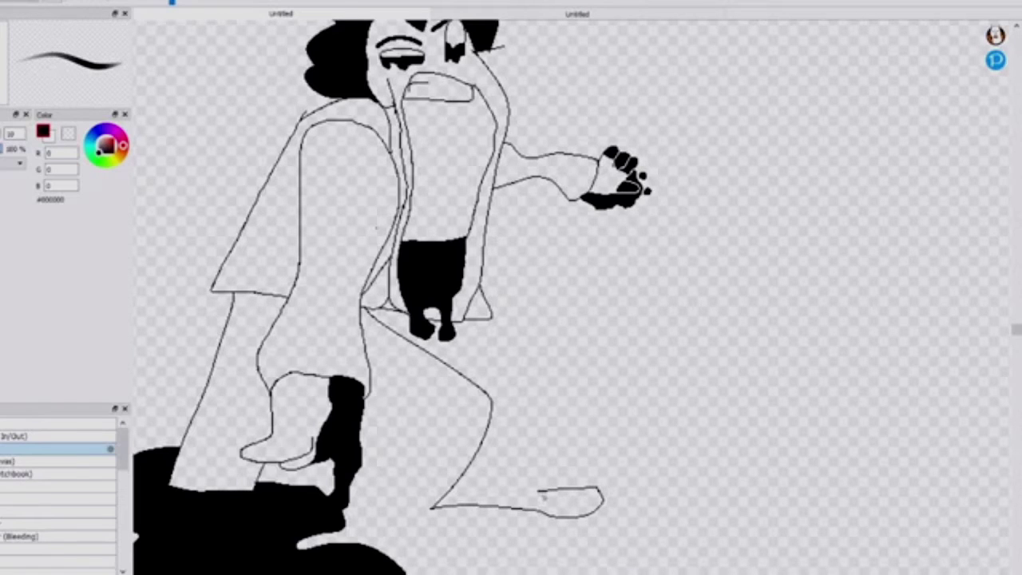
left_click_drag(540, 494, 607, 498)
- Undo the rough foot, check the reference's front foot, and draw a flat sandal sole with a rounded toe strap
key("ctrl+z")
key("ctrl+z")
key("ctrl+z")
left_click(498, 16)
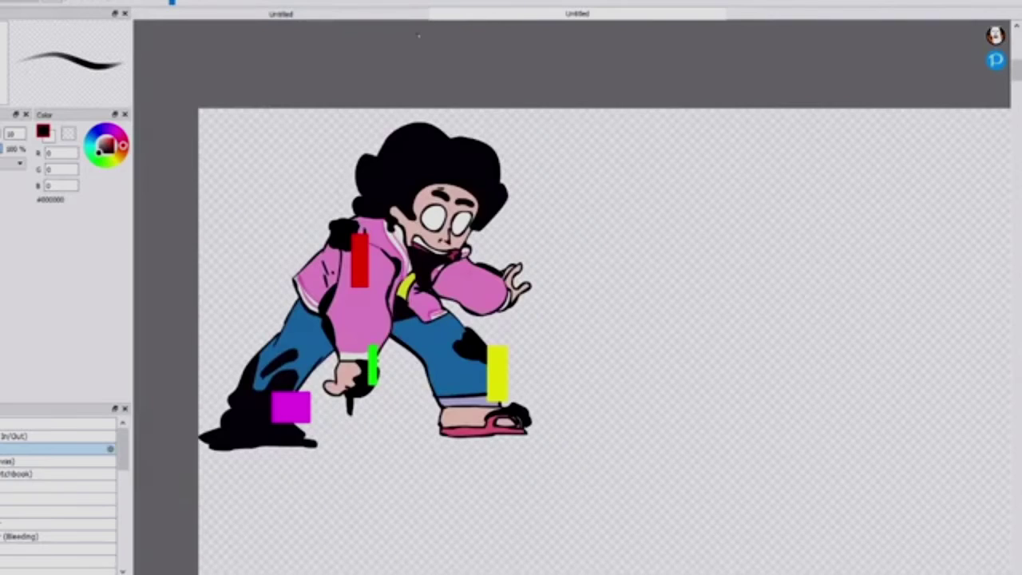
scroll(535, 407, "up", 5)
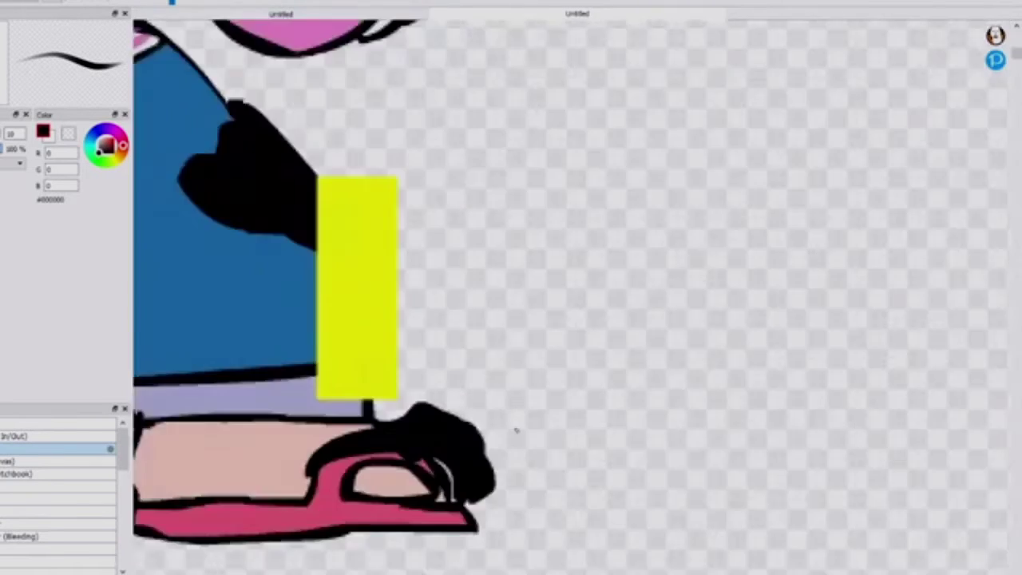
scroll(217, 545, "down", 4)
scroll(217, 546, "up", 4)
left_click(371, 12)
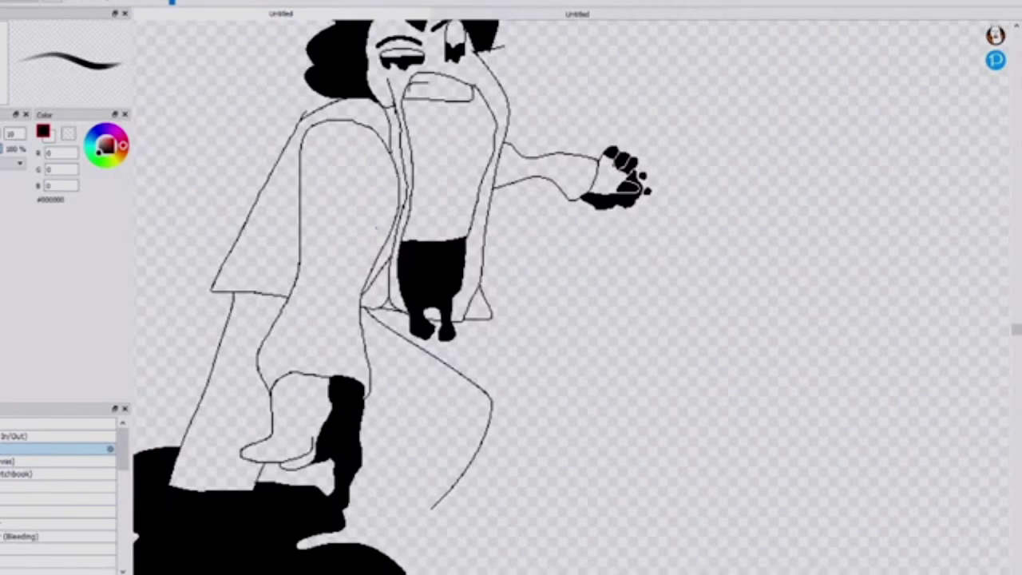
mouse_move(473, 524)
left_mouse_down()
mouse_move(429, 544)
mouse_move(562, 544)
mouse_move(476, 526)
mouse_move(531, 528)
mouse_move(535, 512)
mouse_move(560, 501)
mouse_move(572, 514)
mouse_move(540, 532)
mouse_move(565, 516)
mouse_move(573, 522)
mouse_move(542, 529)
mouse_move(579, 539)
mouse_move(567, 544)
mouse_move(557, 520)
mouse_move(573, 506)
mouse_move(577, 537)
left_mouse_up()
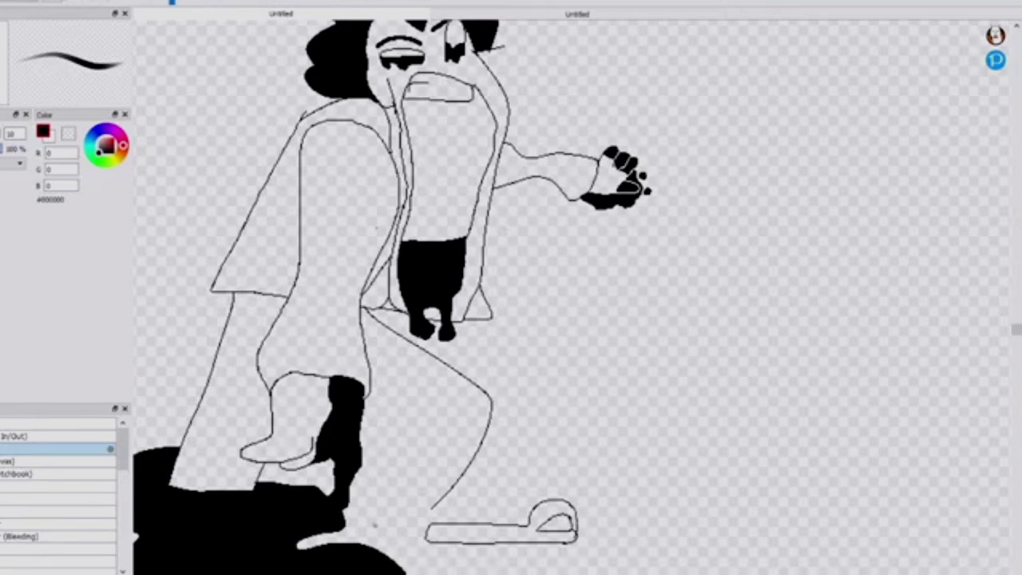
- Draw the front leg's outer contour from the jacket hem down to the heel and add the foot top and toes
mouse_move(434, 508)
left_mouse_down()
mouse_move(427, 527)
mouse_move(571, 477)
mouse_move(512, 473)
mouse_move(476, 355)
mouse_move(462, 344)
left_mouse_up()
key("ctrl+z")
mouse_move(431, 511)
left_mouse_down()
mouse_move(534, 488)
mouse_move(531, 445)
mouse_move(462, 338)
mouse_move(469, 323)
mouse_move(532, 371)
mouse_move(521, 460)
mouse_move(502, 491)
mouse_move(432, 508)
left_mouse_up()
key("ctrl+z")
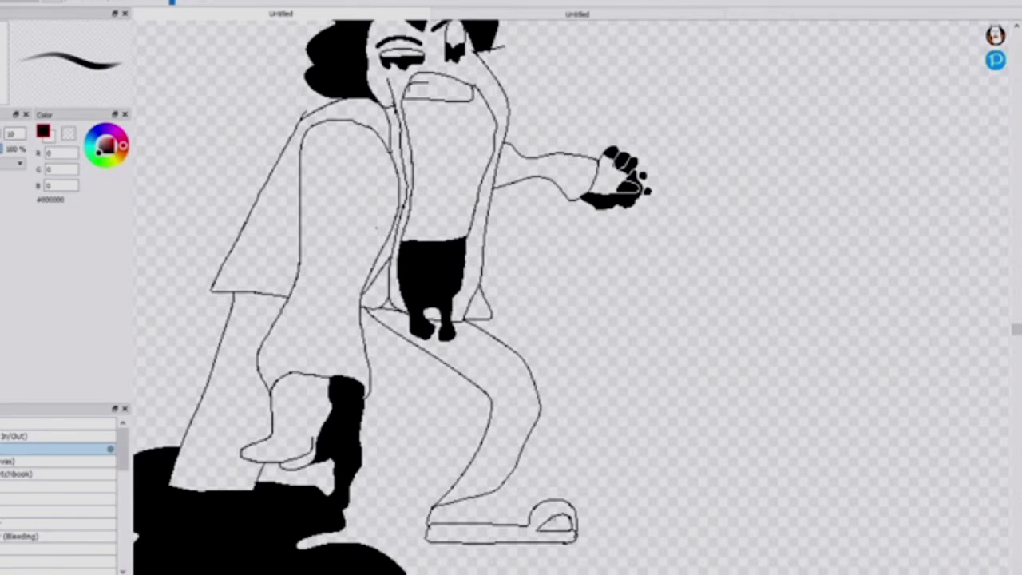
mouse_move(562, 516)
left_mouse_down()
mouse_move(571, 535)
mouse_move(498, 512)
mouse_move(484, 494)
left_mouse_up()
mouse_move(877, 8)
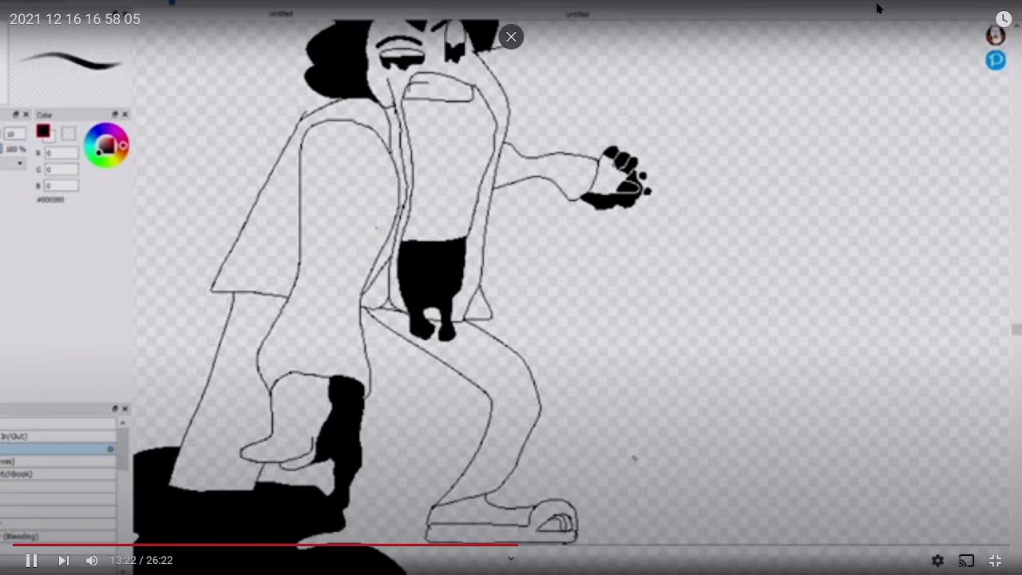
key("XF86AudioLowerVolume")
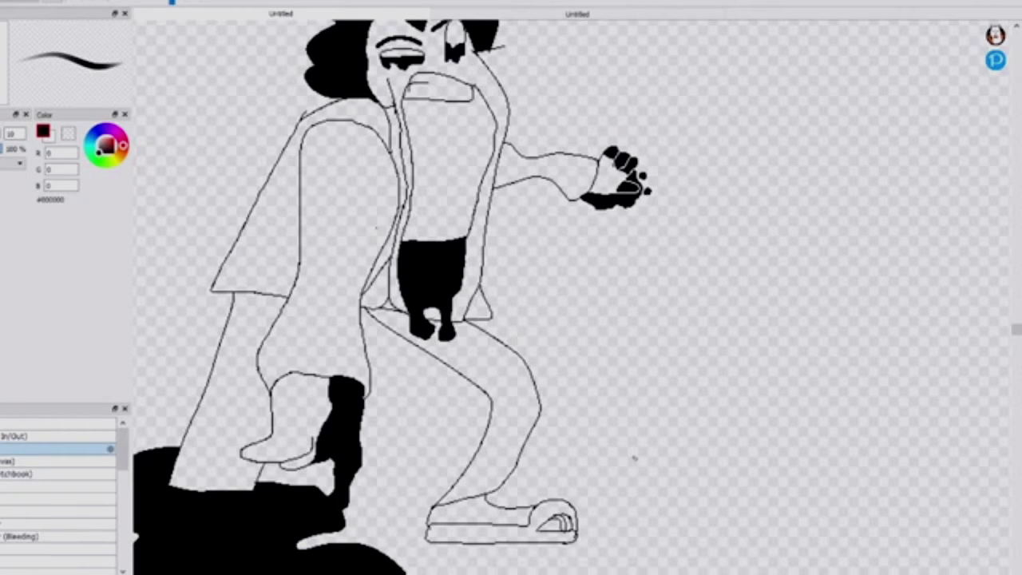
key("Right")
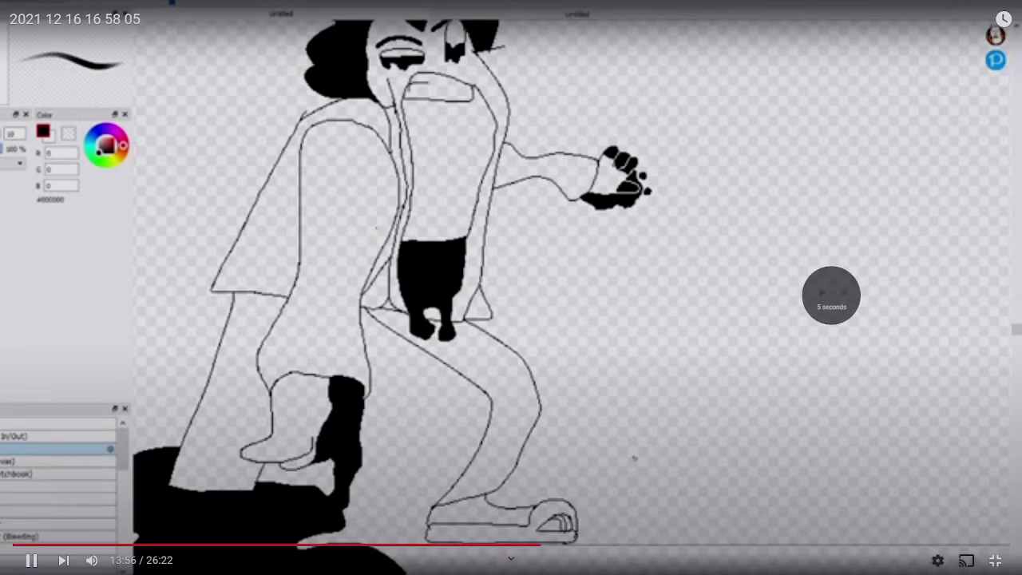
key("Right")
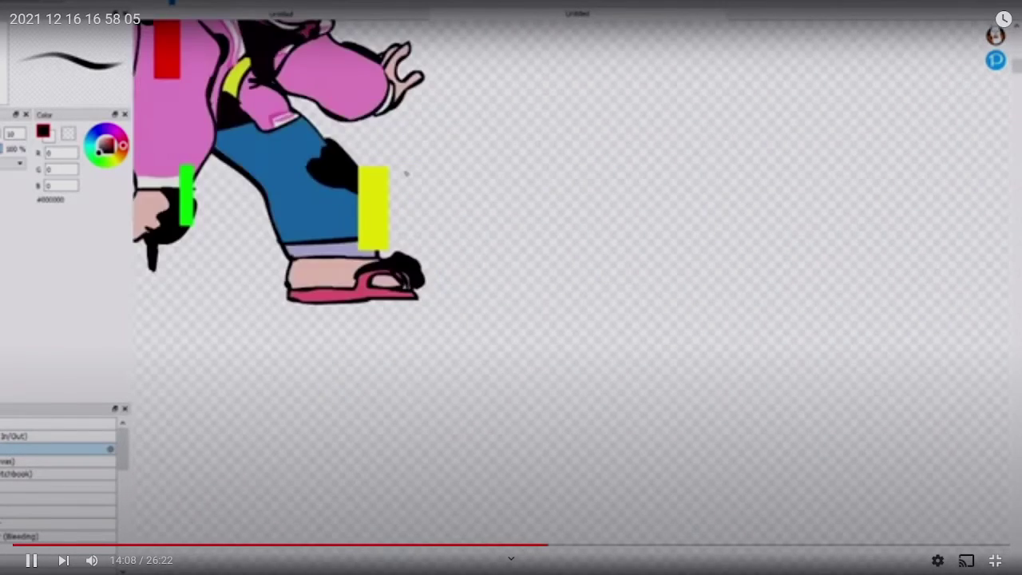
key("Left")
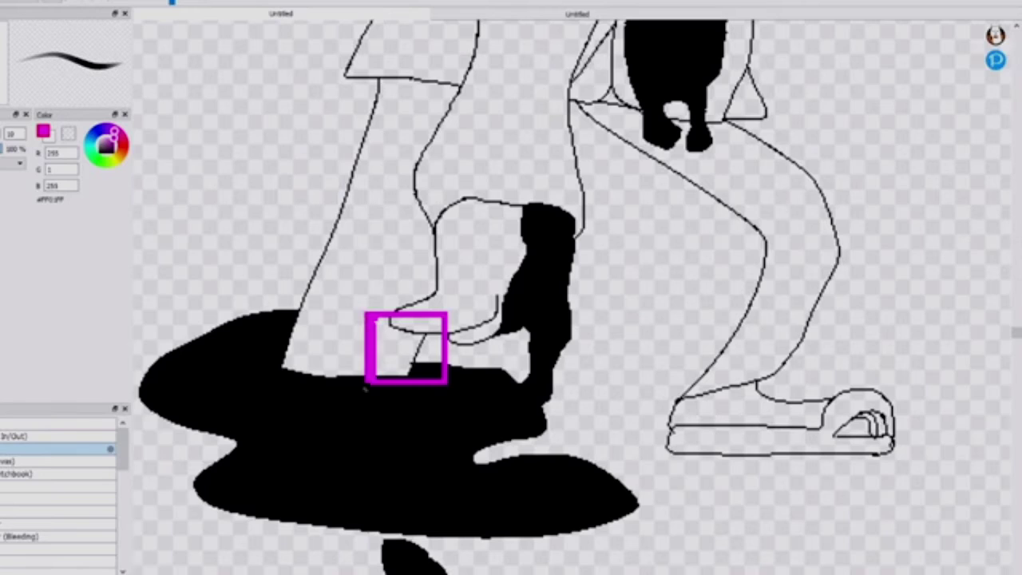
- Paint magenta along the inner lower edge of the small square and over the black lines crossing it
scroll(366, 386, "up", 7)
left_click_drag(417, 389, 396, 374)
key("ctrl+z")
left_click(414, 377)
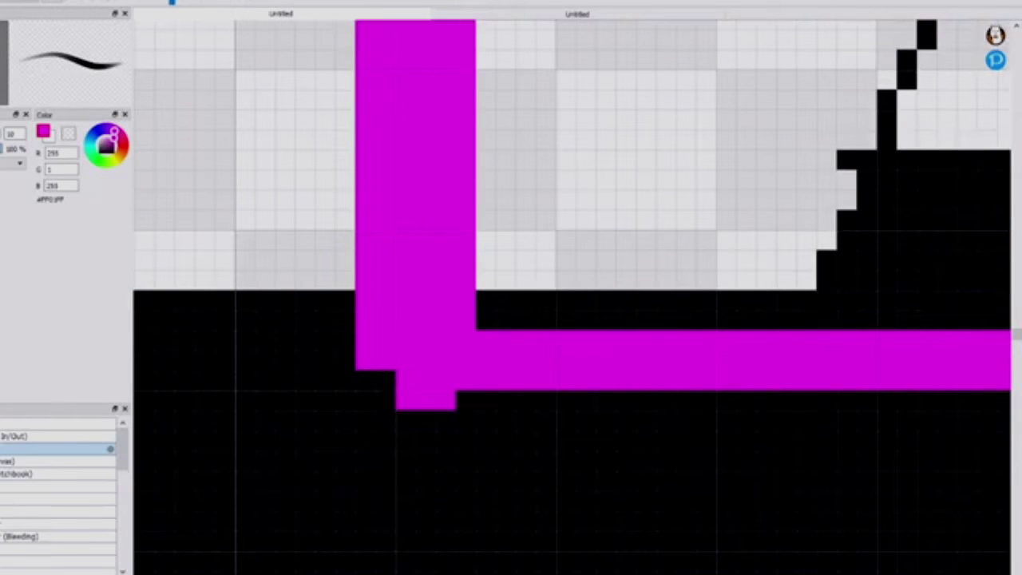
key("ctrl+z")
left_click_drag(607, 342, 596, 328)
left_click_drag(421, 370, 370, 376)
scroll(424, 289, "down", 5)
scroll(443, 262, "up", 1)
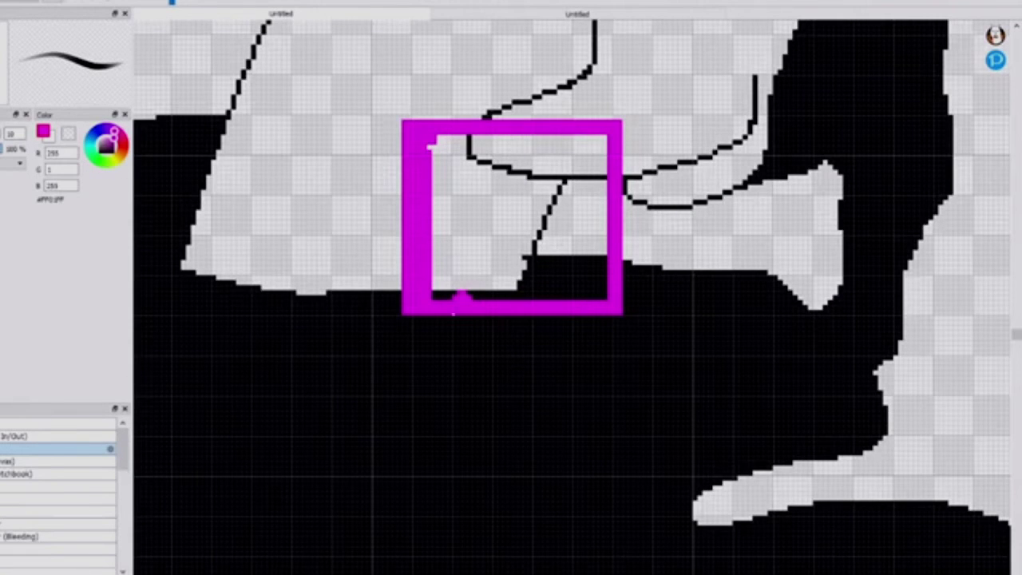
mouse_move(459, 298)
left_mouse_down()
mouse_move(486, 297)
mouse_move(529, 300)
mouse_move(532, 254)
mouse_move(562, 188)
mouse_move(529, 164)
mouse_move(449, 140)
mouse_move(518, 156)
mouse_move(565, 192)
mouse_move(609, 166)
left_mouse_up()
mouse_move(540, 254)
left_mouse_down()
mouse_move(599, 246)
mouse_move(609, 289)
mouse_move(540, 289)
mouse_move(564, 264)
mouse_move(595, 276)
mouse_move(564, 287)
mouse_move(572, 277)
left_mouse_up()
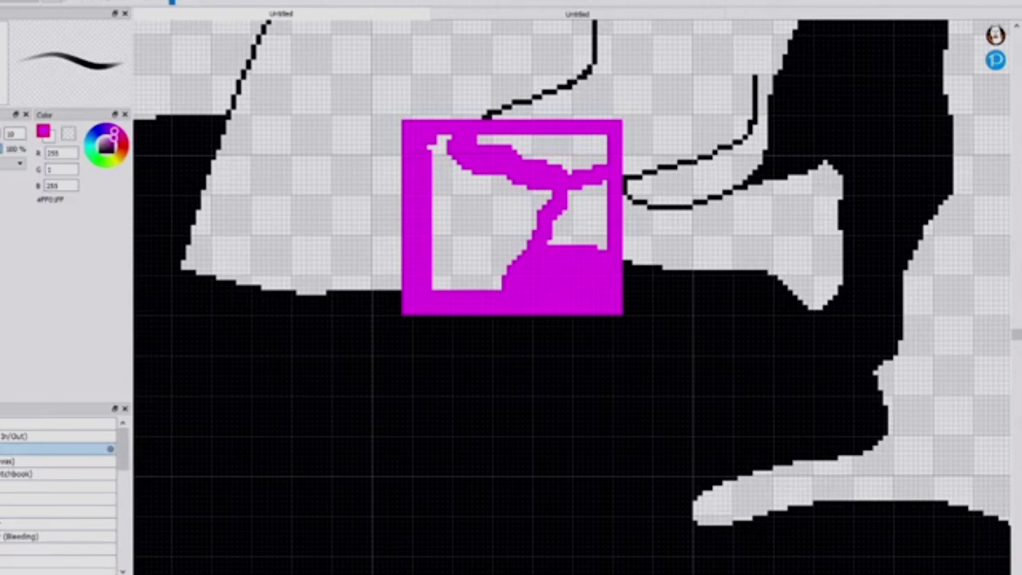
- Fill the remaining empty areas inside the small square by the back leg with magenta
key("g")
left_click(499, 200)
left_click(595, 215)
left_click(590, 165)
scroll(569, 173, "down", 8)
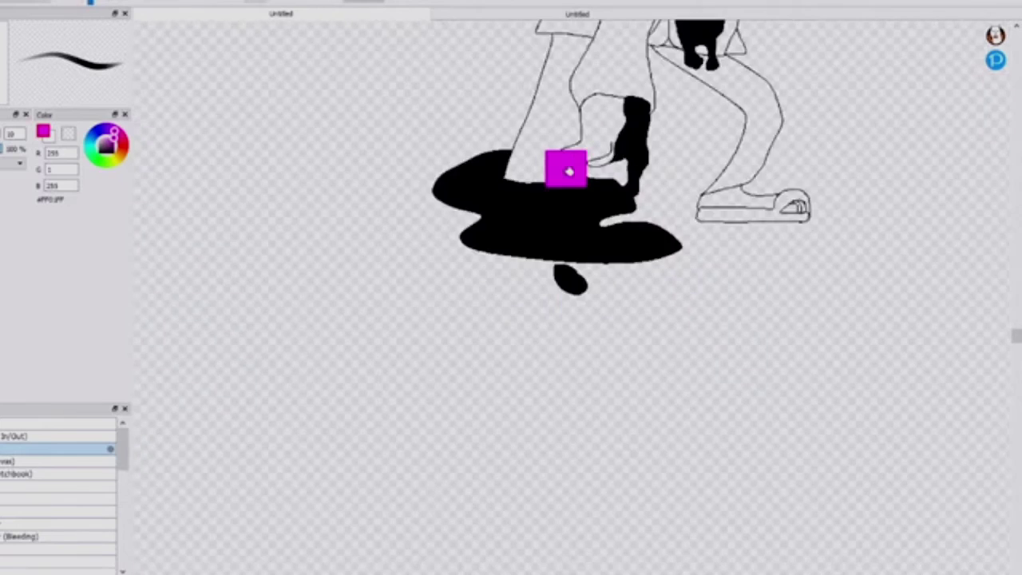
scroll(625, 71, "up", 2)
scroll(616, 129, "up", 5)
scroll(571, 141, "down", 6)
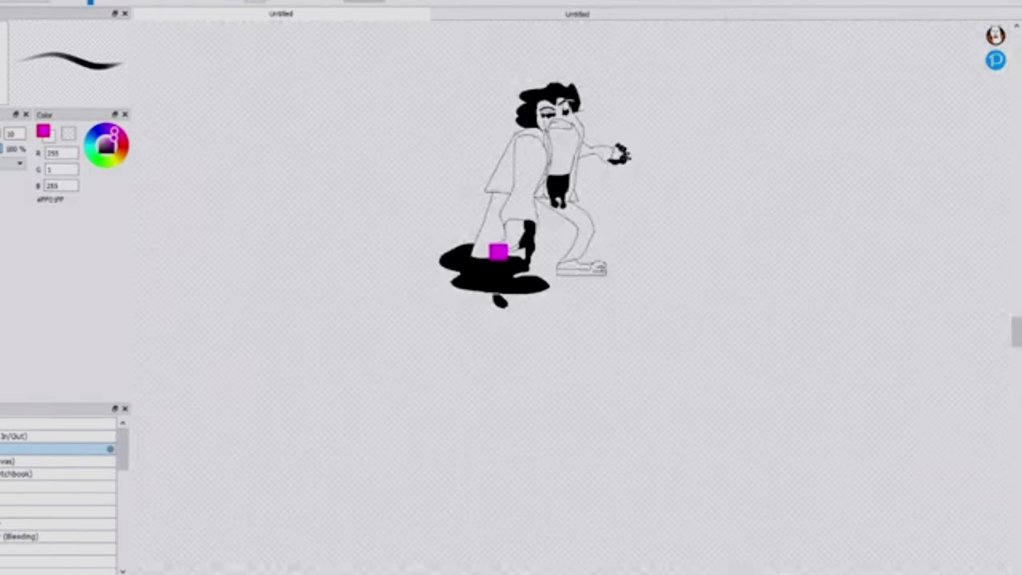
- Sample red from the reference's red rectangle and outline a tall rectangle across the near shoulder, mouth and torso
left_click(496, 14)
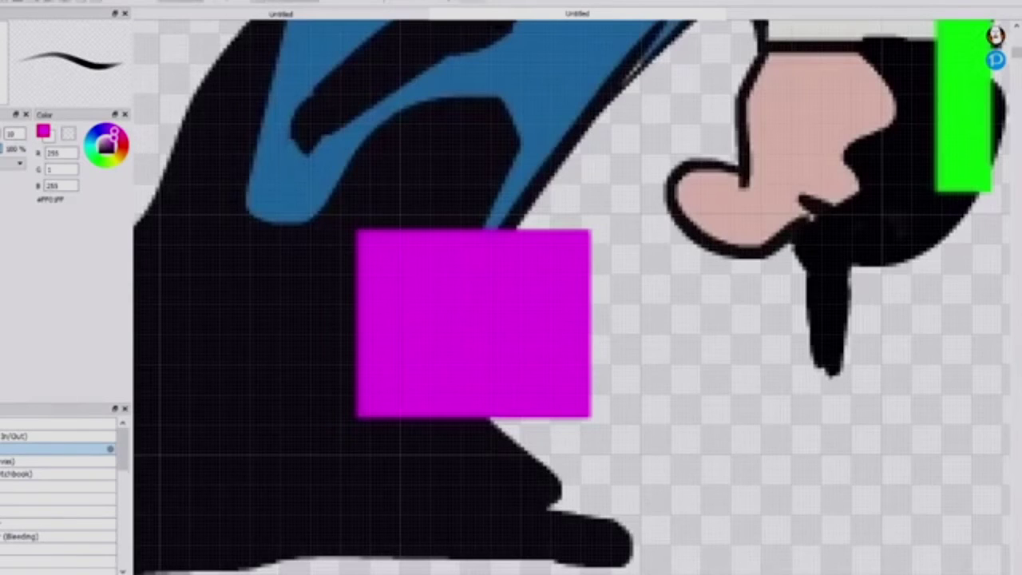
scroll(719, 416, "down", 5)
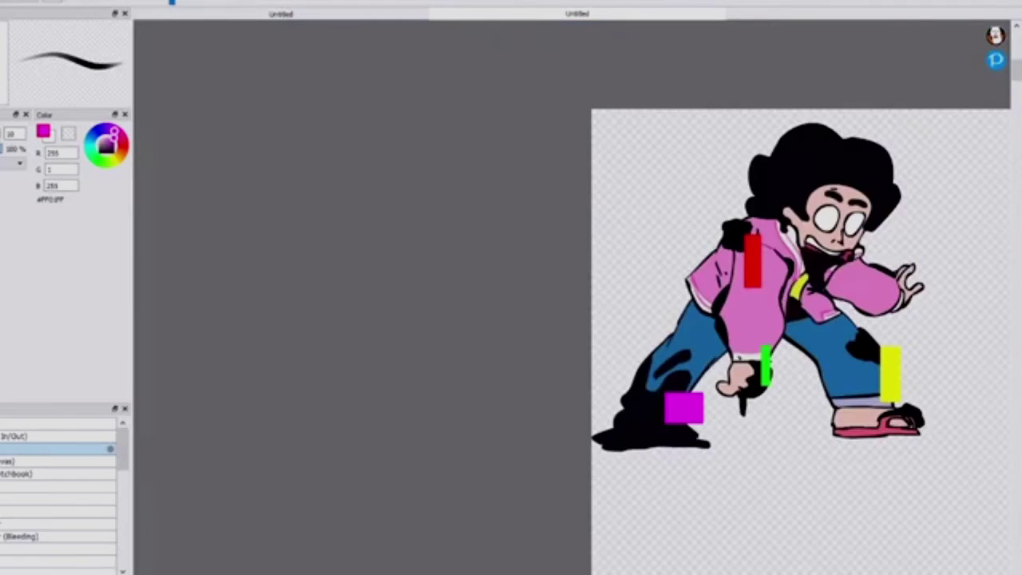
scroll(737, 358, "up", 2)
right_click(768, 184)
left_click(289, 19)
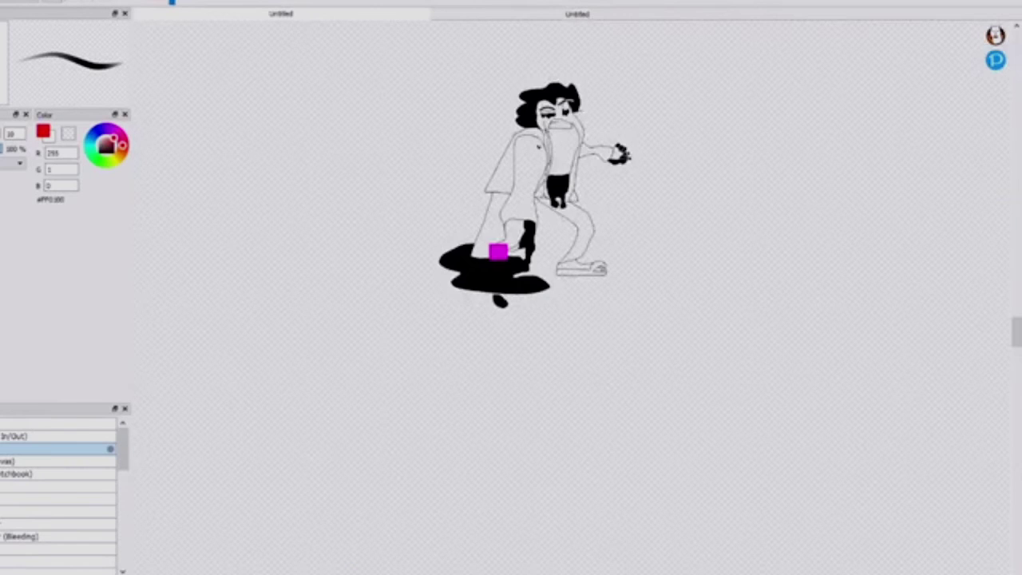
scroll(511, 240, "up", 3)
left_click_drag(536, 124, 492, 259)
left_click(491, 259, "shift")
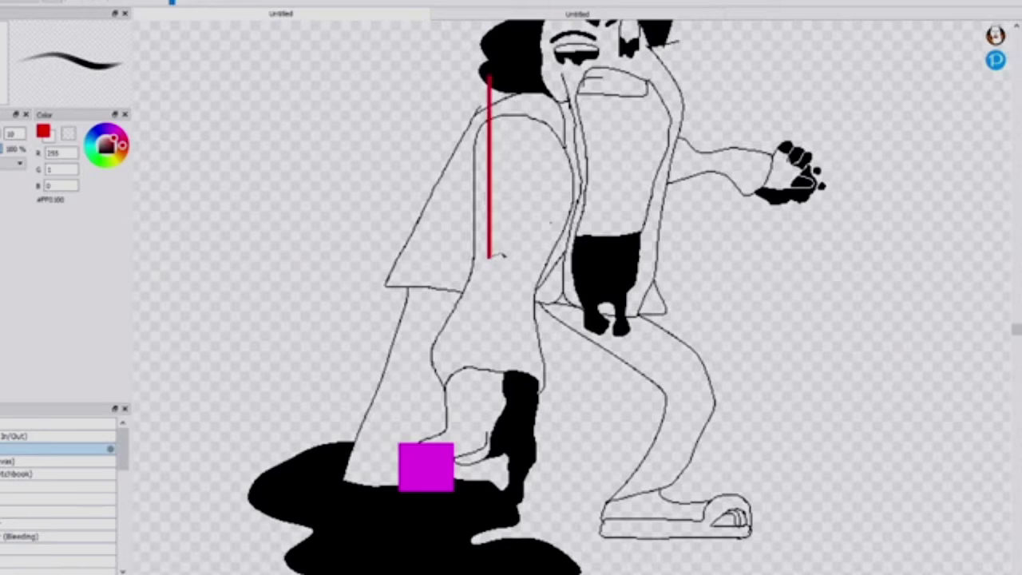
left_click(616, 259, "shift")
mouse_move(616, 258)
left_mouse_down()
mouse_move(614, 67)
mouse_move(489, 68)
left_mouse_up()
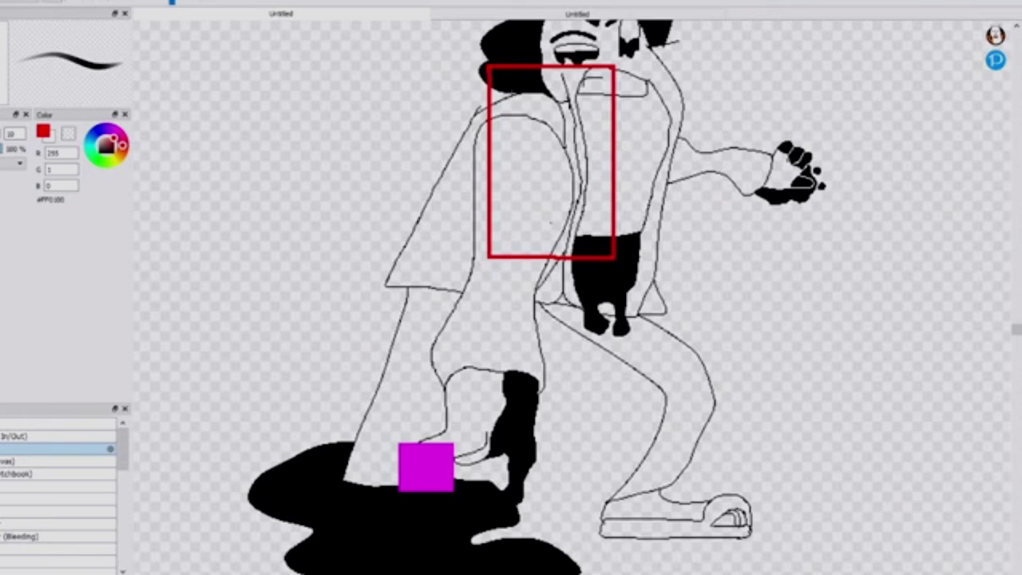
- Fill every enclosed section inside the tall rectangle with red, including the small gap at the shoulder
left_click(552, 177)
left_click(589, 146)
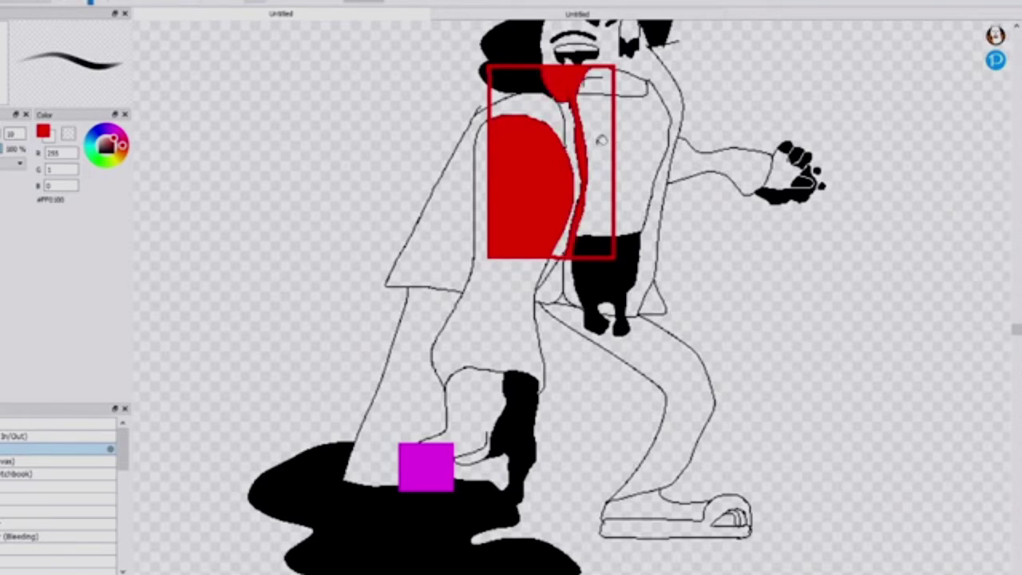
left_click(603, 141)
left_click(595, 80)
left_click(591, 244)
left_click(571, 240)
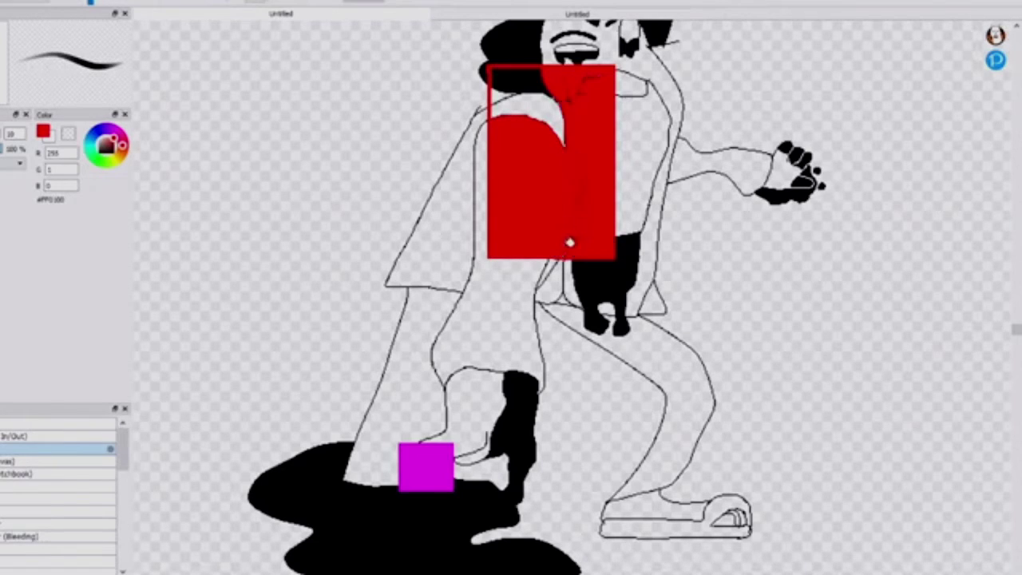
left_click(540, 114)
left_click(525, 77)
scroll(517, 76, "up", 5)
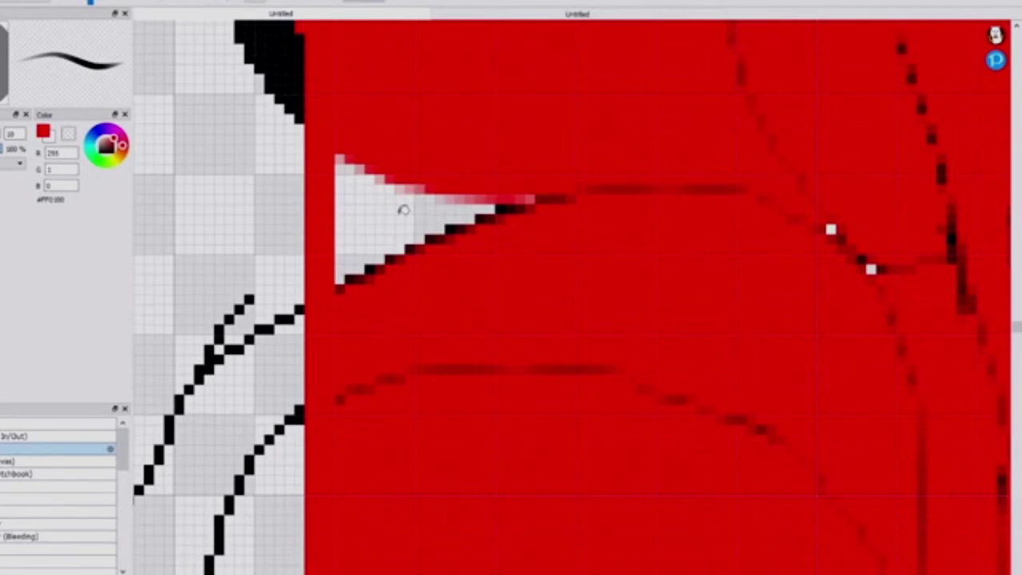
left_click(404, 209)
scroll(399, 194, "down", 3)
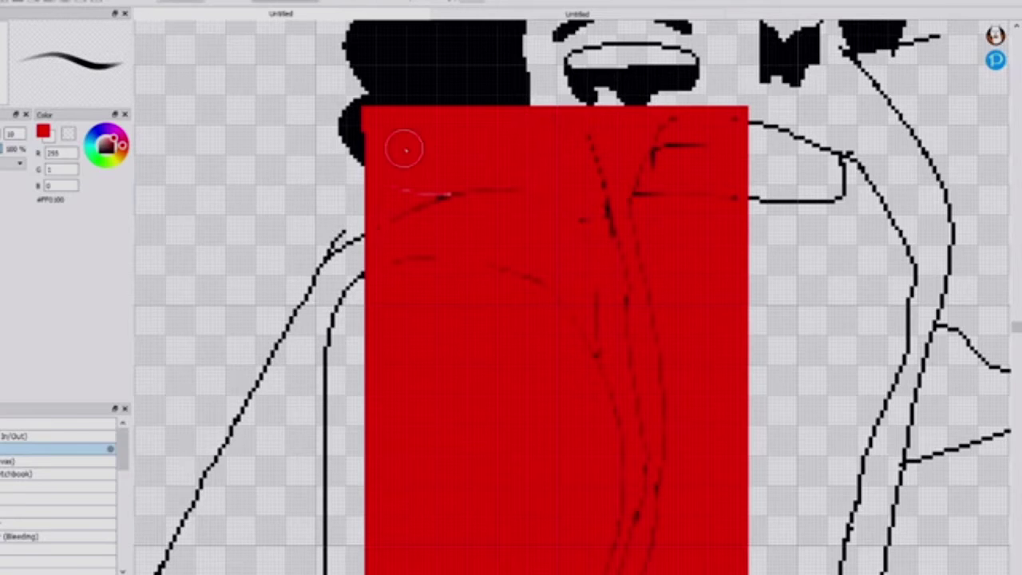
- Set the brush size to 30, paint over the leftover lines inside the red rectangle, and undo the last stroke
left_click_drag(406, 151, 417, 181)
left_click_drag(0, 134, 3, 134)
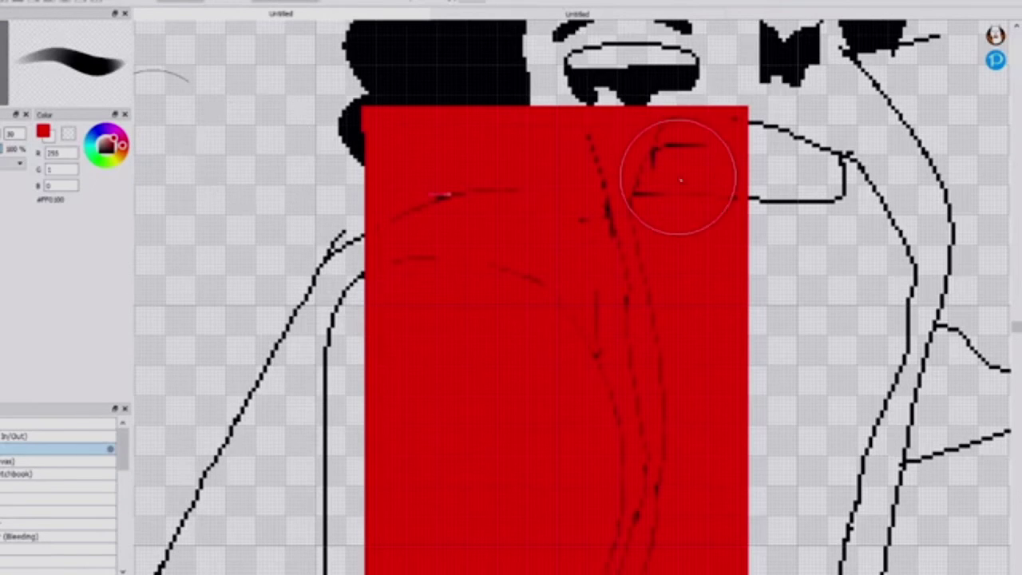
mouse_move(680, 171)
left_mouse_down()
mouse_move(671, 173)
mouse_move(623, 183)
mouse_move(599, 276)
mouse_move(610, 515)
mouse_move(470, 200)
mouse_move(399, 255)
left_mouse_up()
scroll(549, 296, "down", 5)
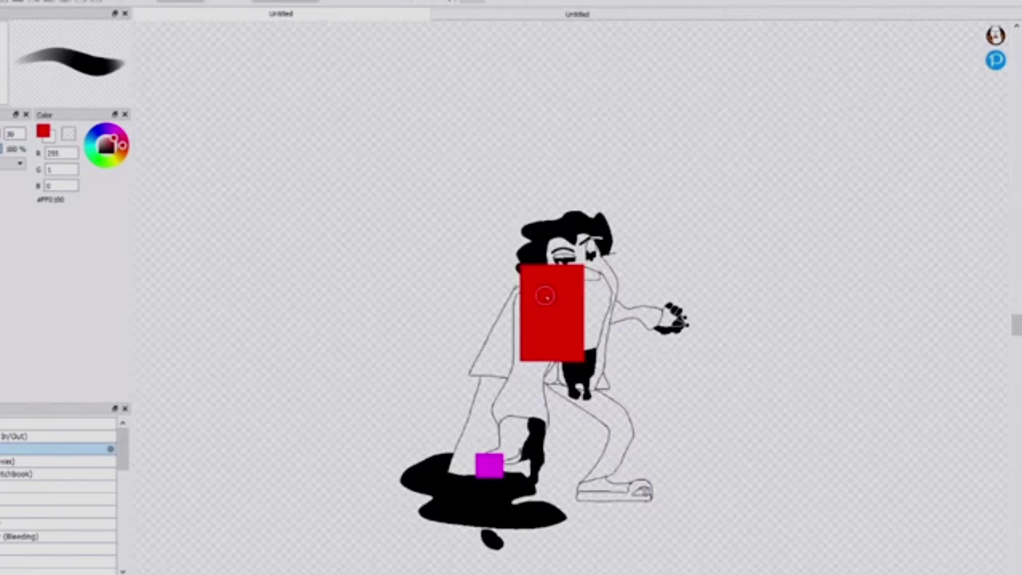
scroll(587, 318, "up", 3)
mouse_move(466, 476)
left_mouse_down()
mouse_move(470, 460)
mouse_move(507, 458)
left_mouse_up()
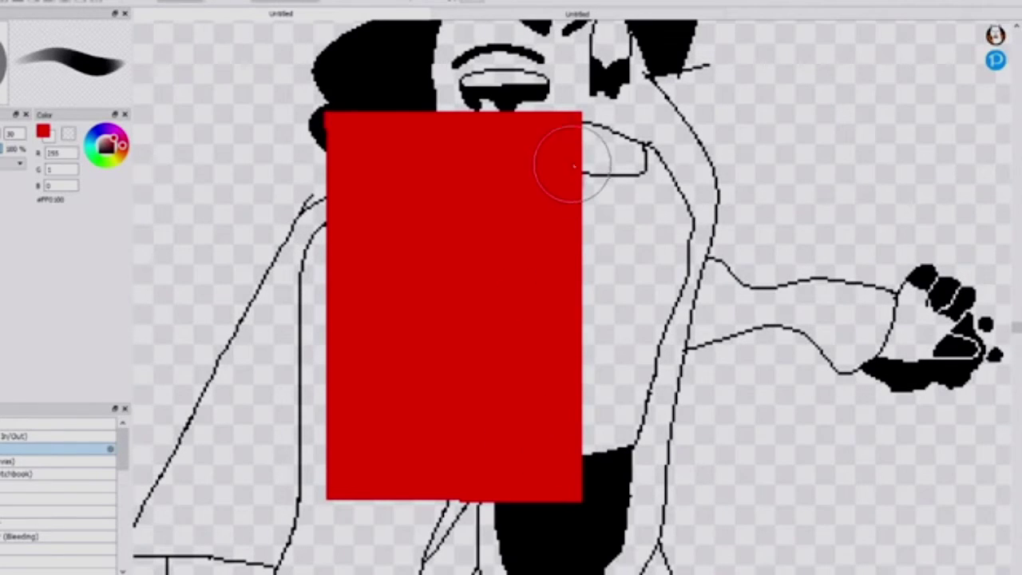
left_click_drag(564, 165, 570, 141)
key("ctrl+z")
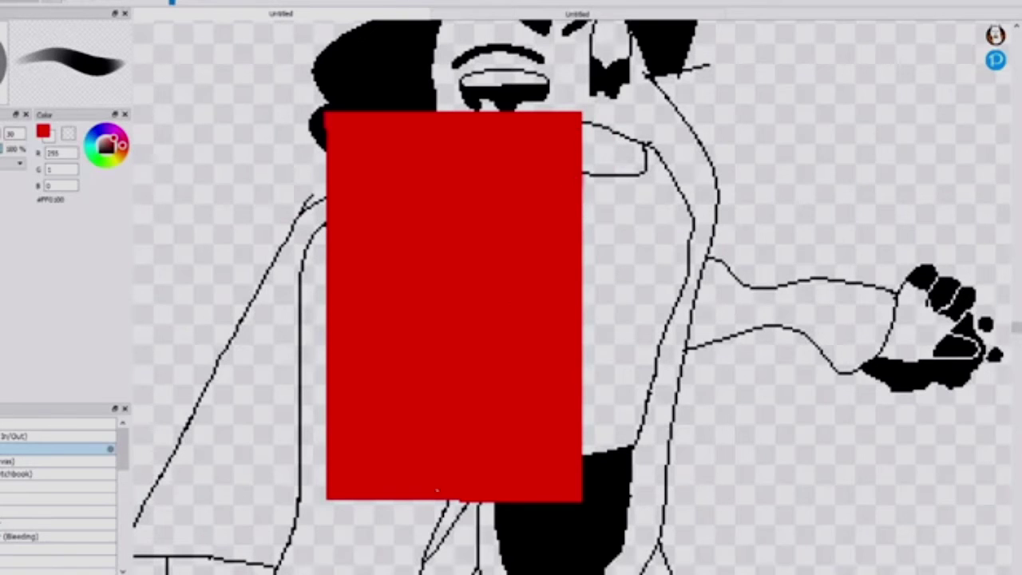
- Sample yellow from the reference's yellow rectangle and outline a wide rectangle extending outward from the front knee
scroll(482, 459, "down", 4)
scroll(583, 230, "up", 2)
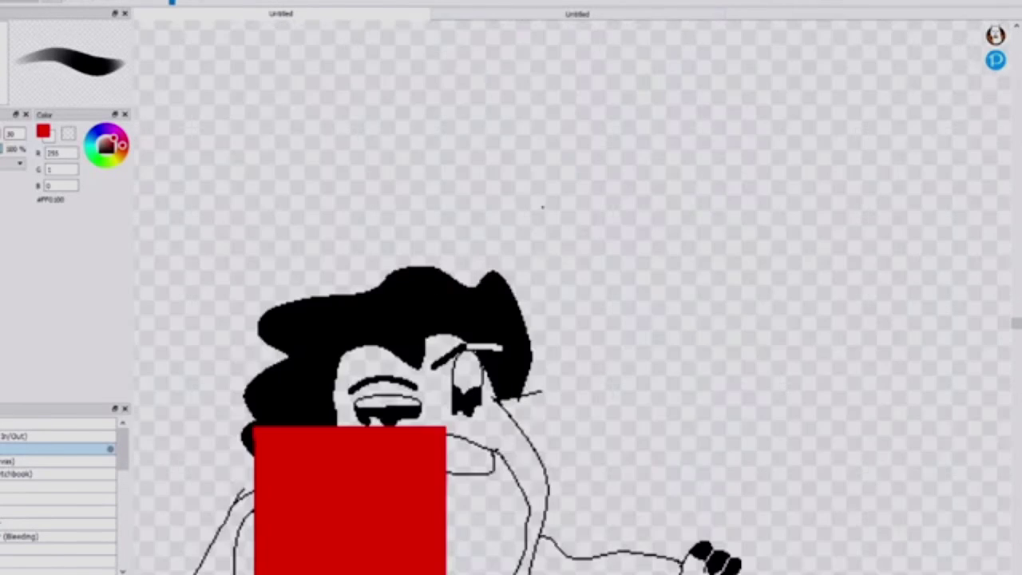
left_click(625, 19)
scroll(473, 27, "down", 1)
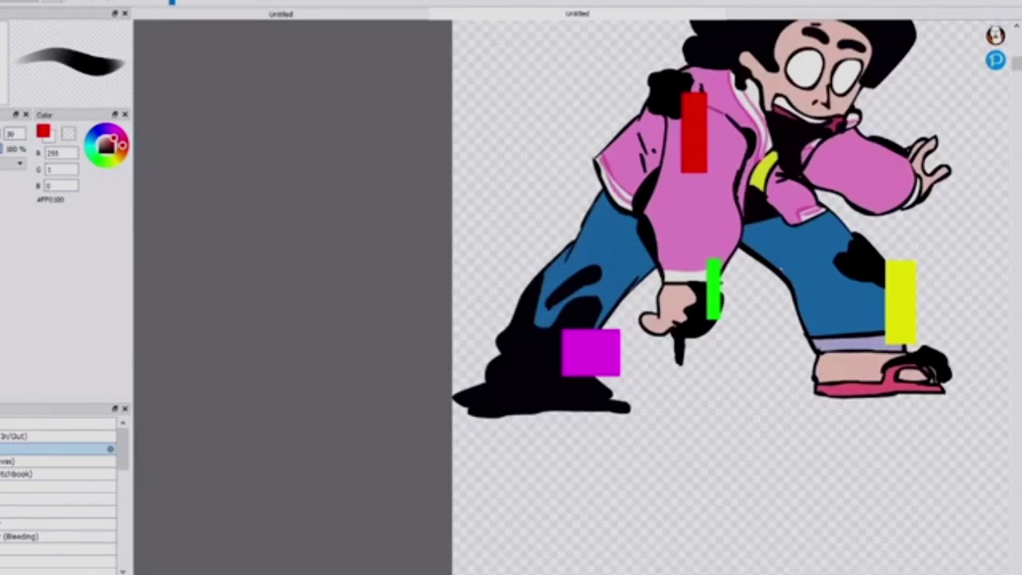
left_click(907, 294, "alt")
left_click(344, 18)
scroll(471, 269, "down", 5)
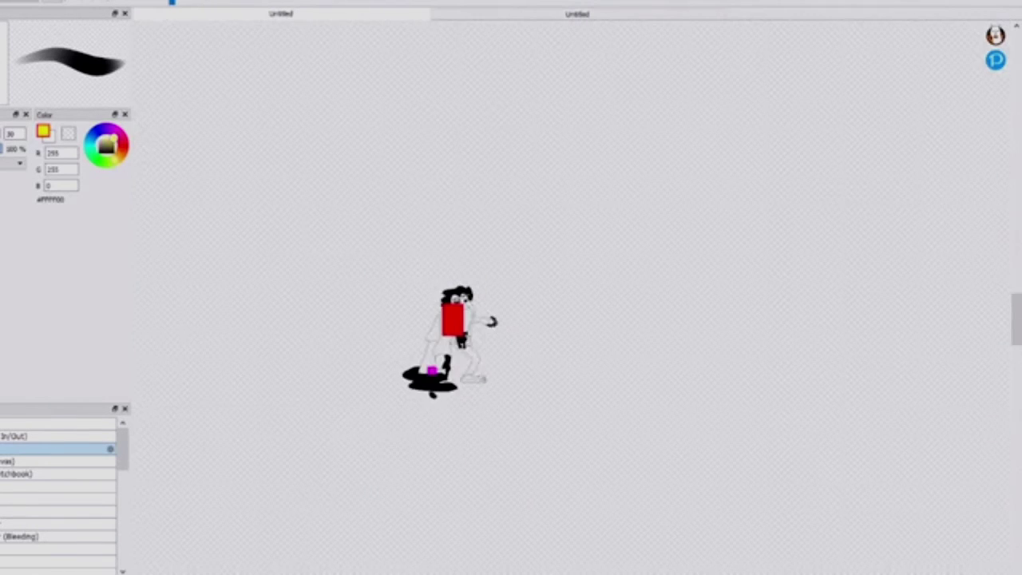
scroll(485, 303, "up", 4)
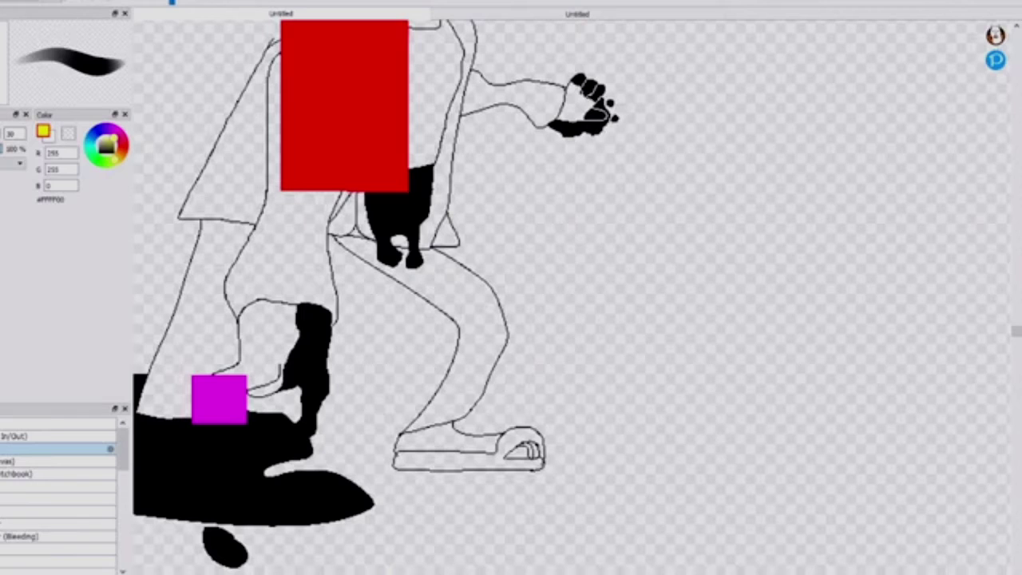
left_click(489, 286)
left_click(488, 407, "shift")
left_click(723, 410, "shift")
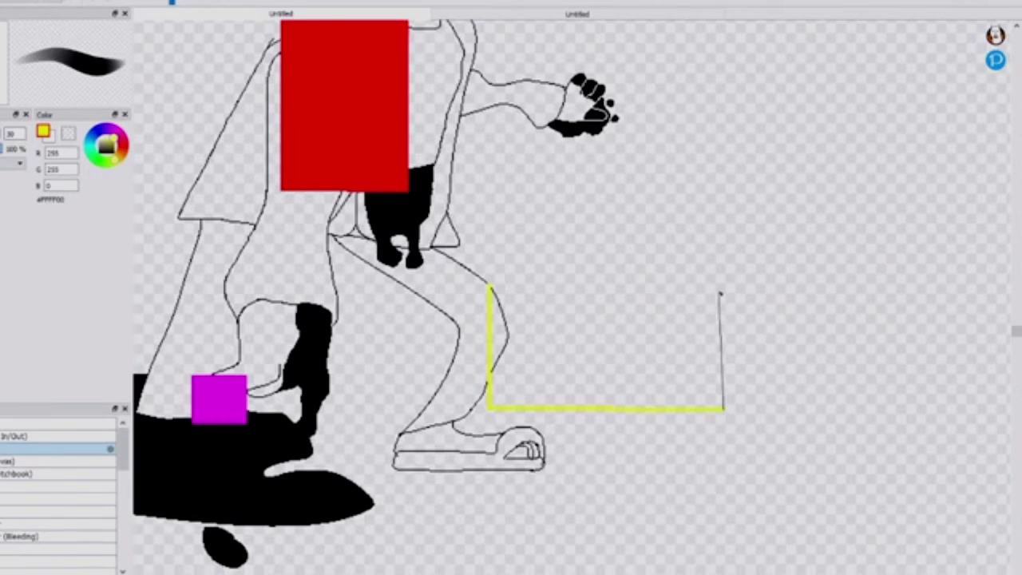
left_click(723, 292, "shift")
left_click(489, 291, "shift")
- Fill the wide rectangle with yellow and paint over the leftover leg line inside it
scroll(575, 313, "up", 4)
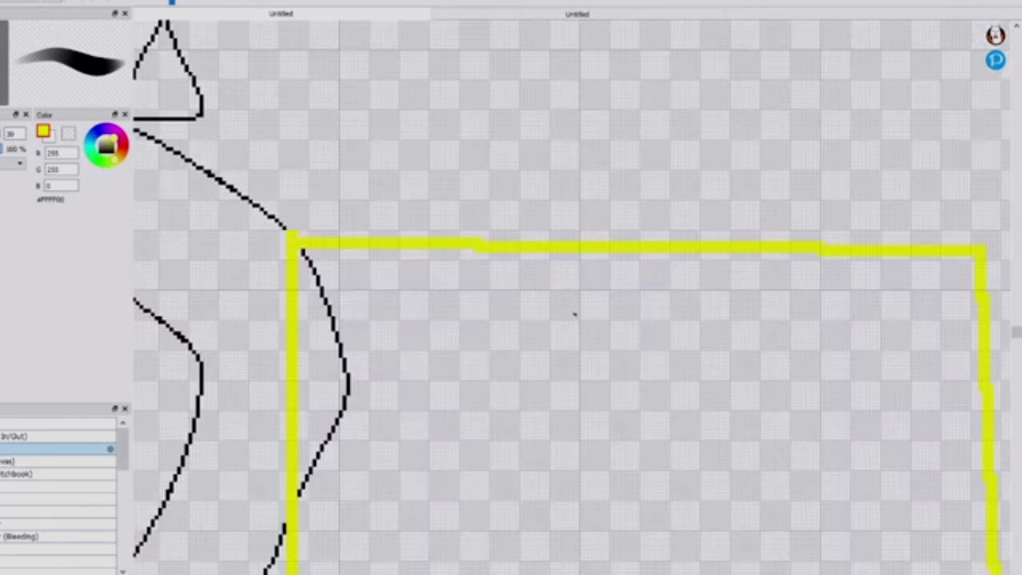
scroll(575, 312, "down", 3)
scroll(314, 359, "up", 3)
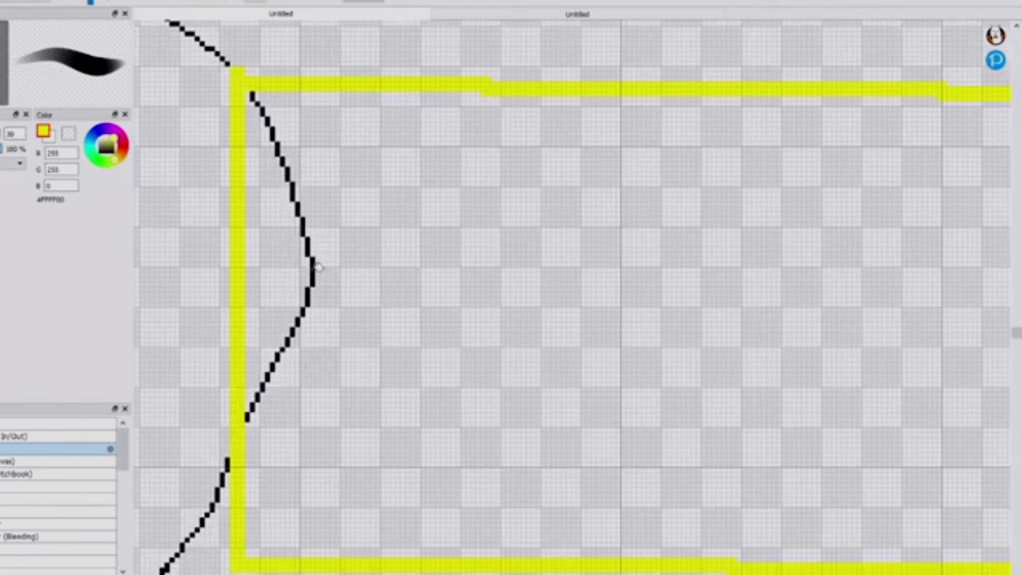
left_click(455, 230)
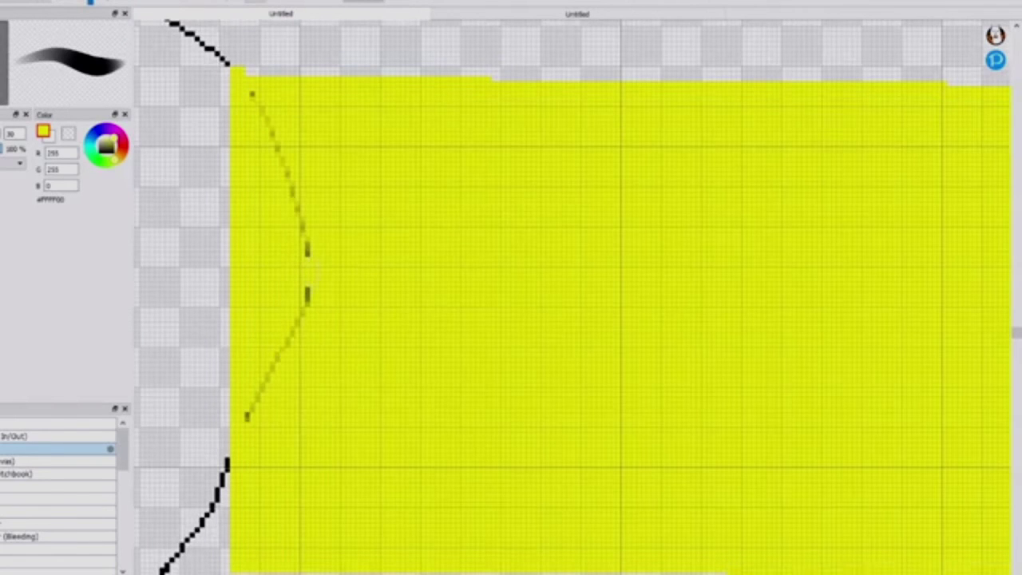
left_click_drag(251, 95, 290, 144)
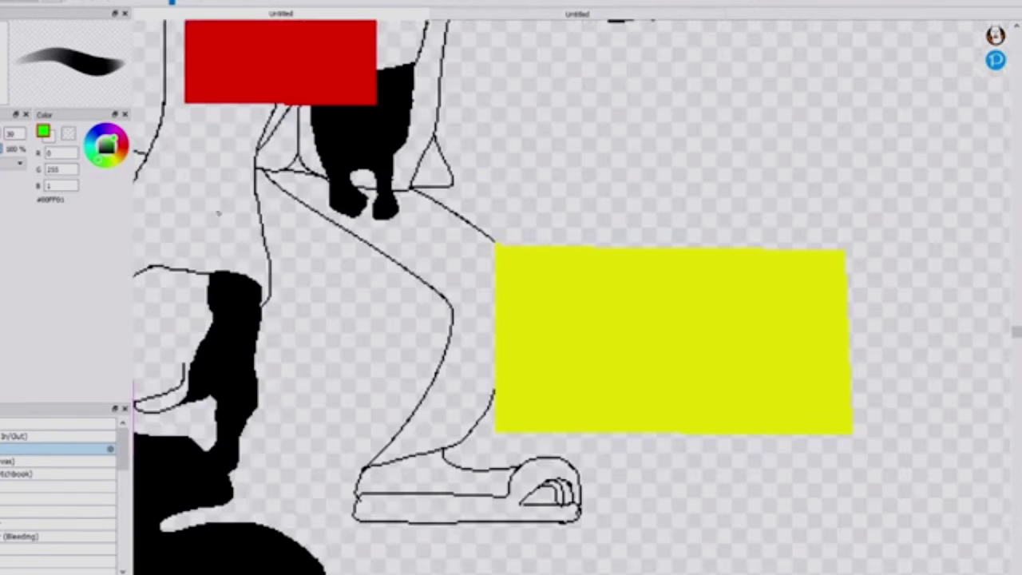
- Outline a small green rectangle over the top of the near hand's black drip and fill its enclosed sections
left_click_drag(210, 238, 211, 313)
left_click_drag(206, 263, 207, 330)
mouse_move(209, 328)
left_mouse_down()
mouse_move(256, 326)
mouse_move(255, 255)
mouse_move(206, 264)
left_mouse_up()
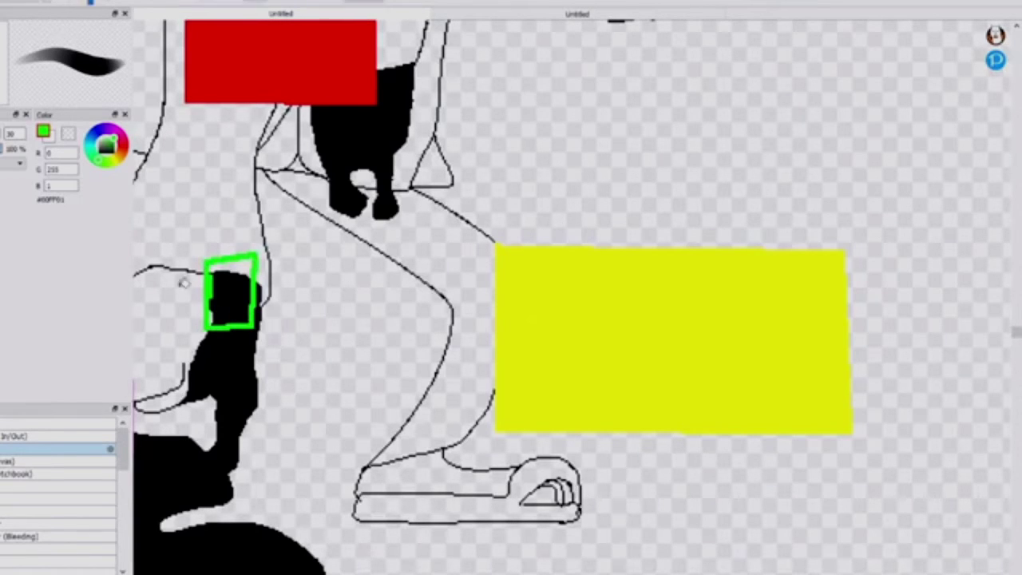
left_click(215, 314)
left_click(244, 263)
scroll(241, 274, "down", 6)
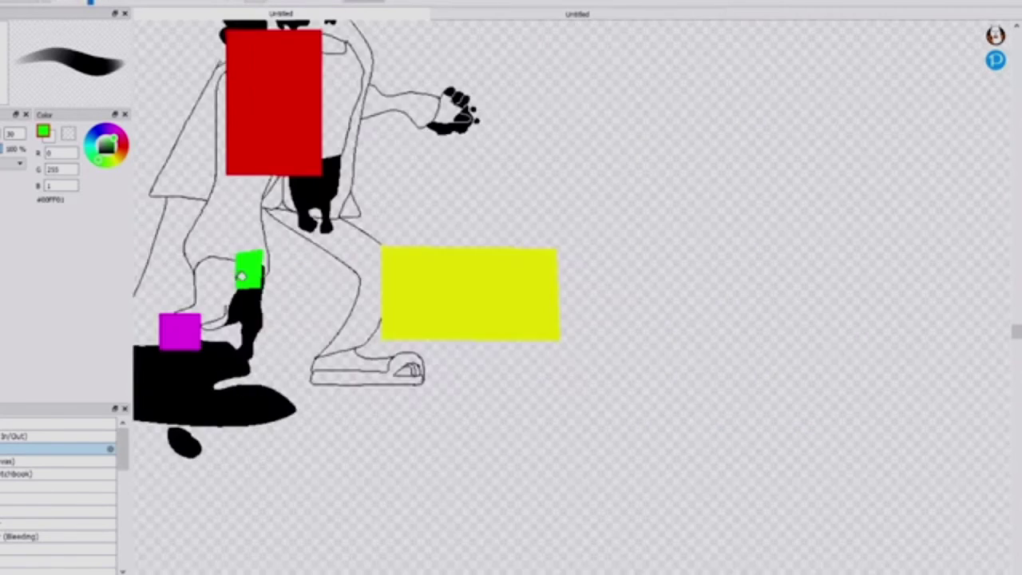
scroll(205, 198, "up", 5)
scroll(289, 364, "down", 5)
scroll(384, 260, "up", 8)
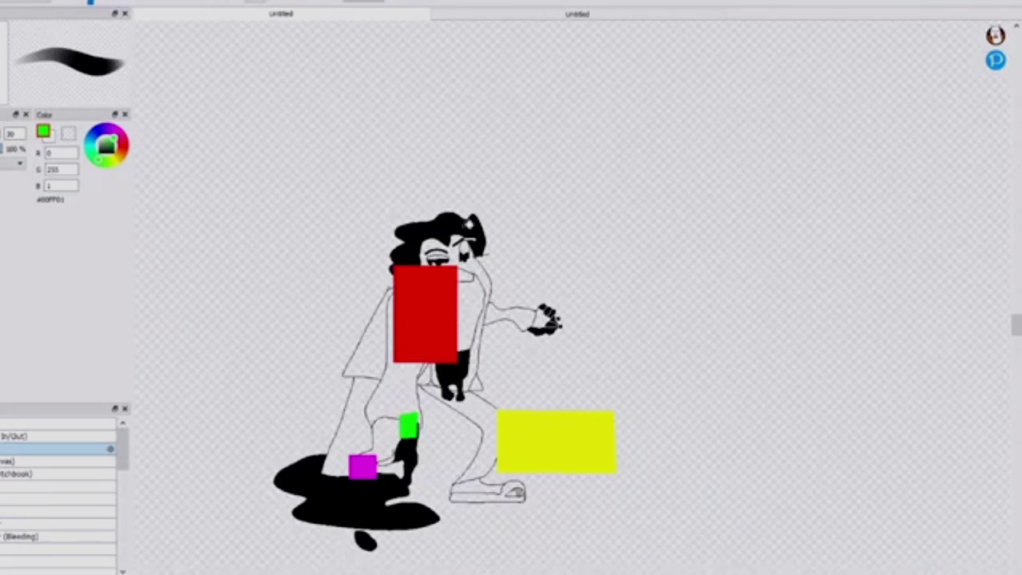
scroll(264, 28, "down", 5)
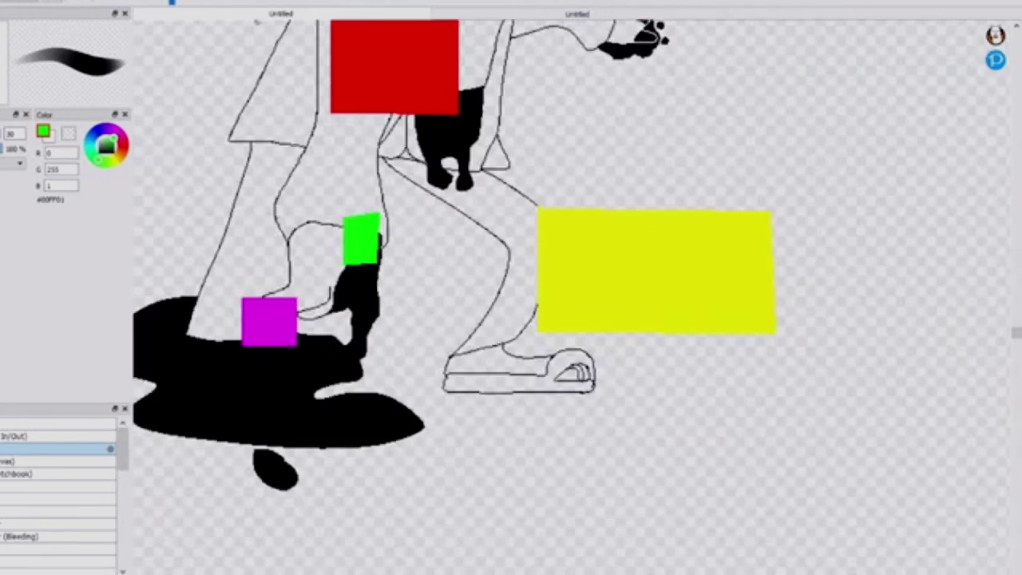
- Draw a dripping black patch with a drop beneath it on the near shoulder beside the red rectangle, and fill it
scroll(296, 32, "up", 6)
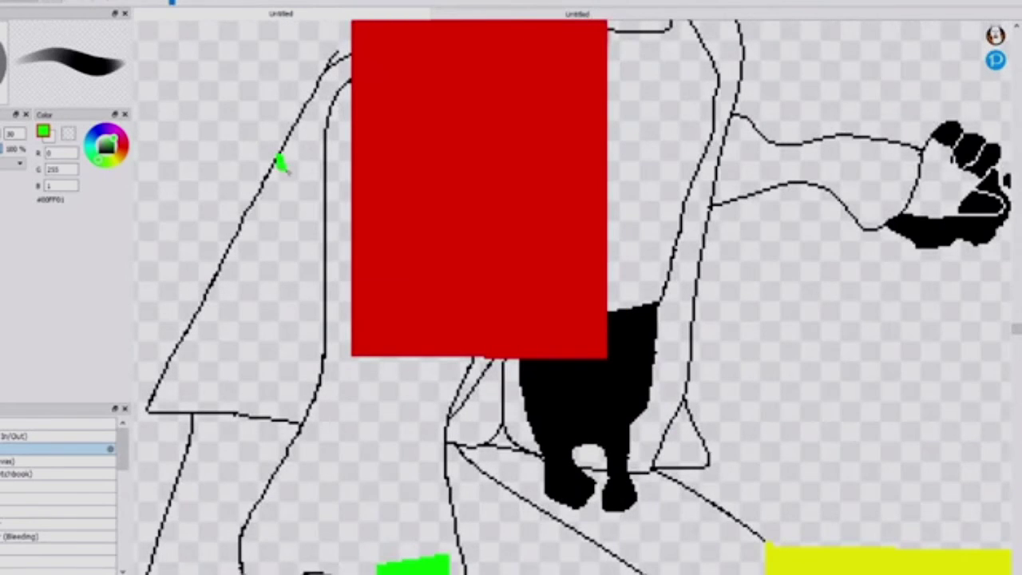
key("ctrl+z")
right_click(331, 194)
scroll(330, 190, "down", 2)
scroll(329, 176, "up", 6)
scroll(250, 185, "down", 3)
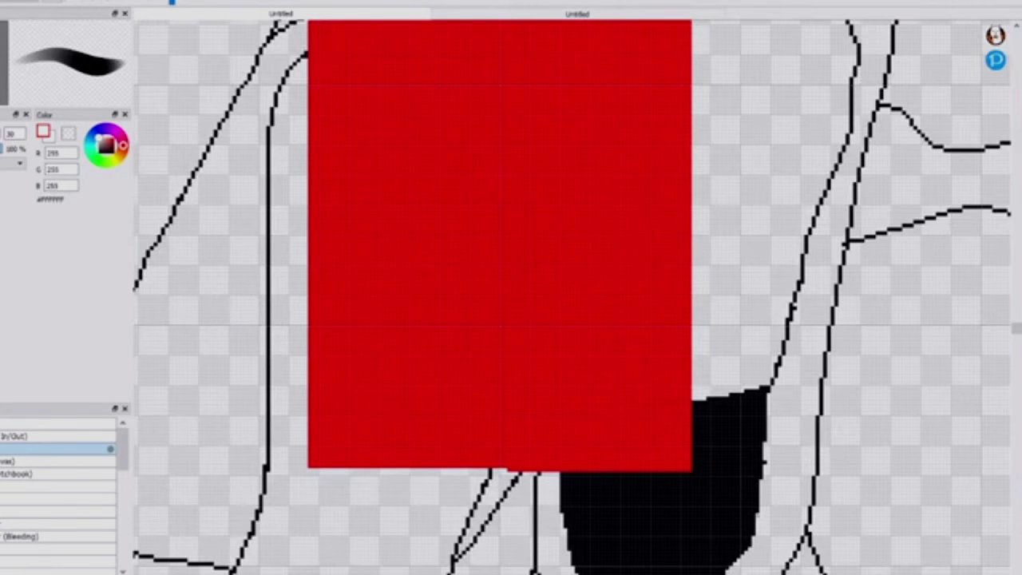
right_click(723, 481)
mouse_move(181, 195)
left_mouse_down()
mouse_move(194, 217)
mouse_move(250, 247)
mouse_move(287, 230)
left_mouse_up()
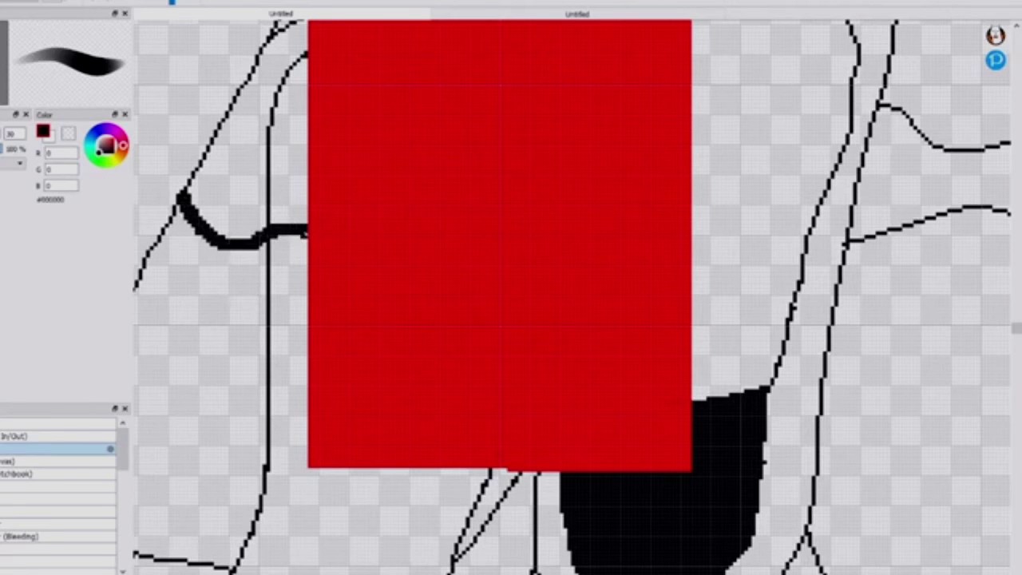
left_click_drag(279, 258, 280, 281)
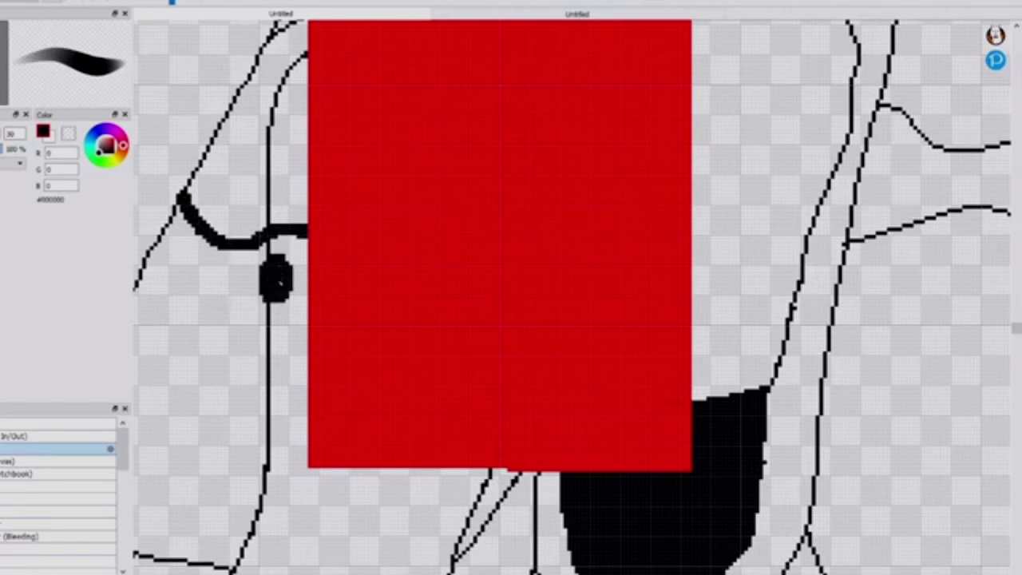
key("g")
left_click(285, 154)
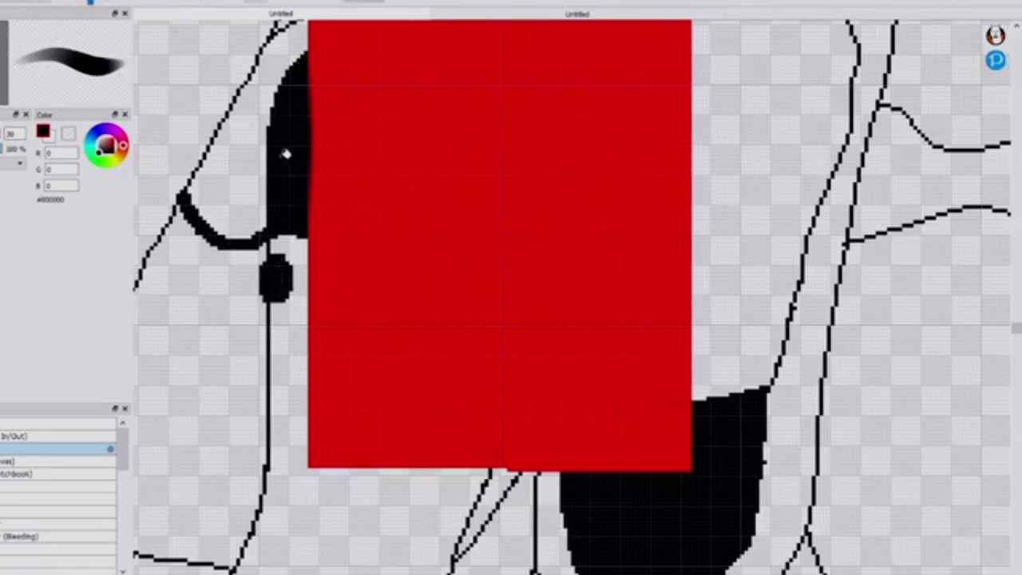
left_click(259, 151)
- Check the reference, then draw and fill a wavy black drip with a separate drop along the front leg beside the yellow rectangle
scroll(272, 159, "down", 5)
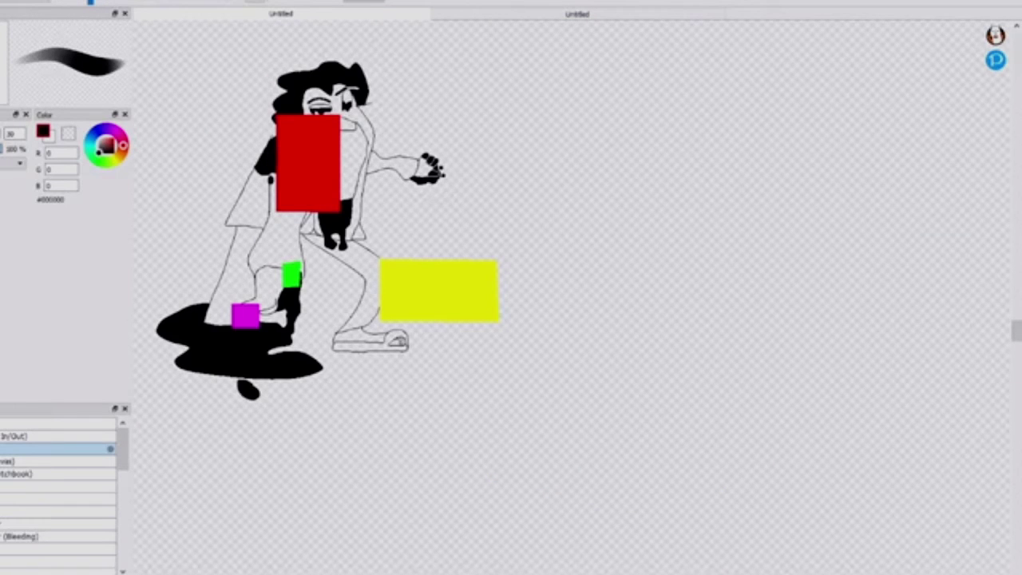
left_click(615, 18)
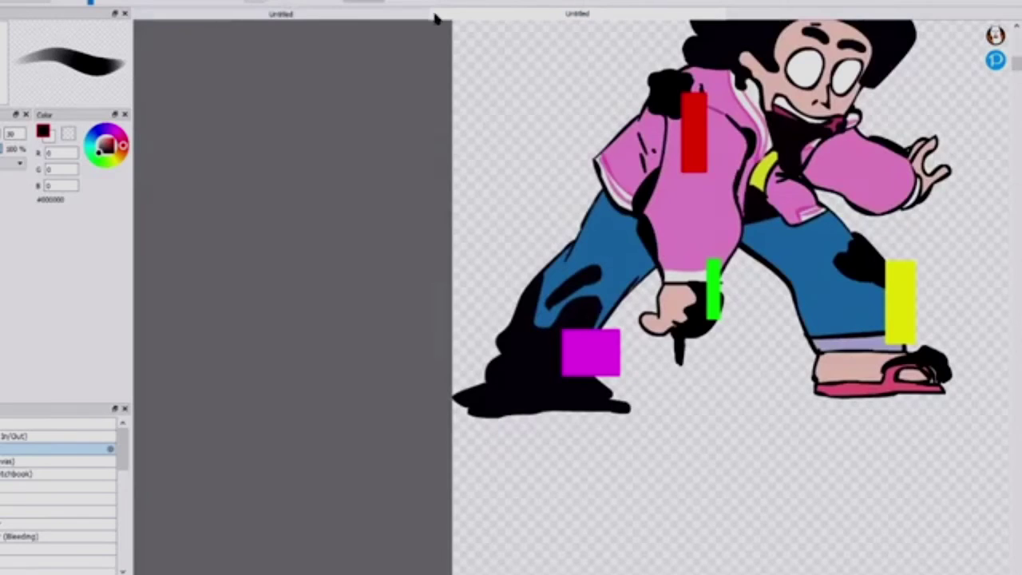
left_click(243, 18)
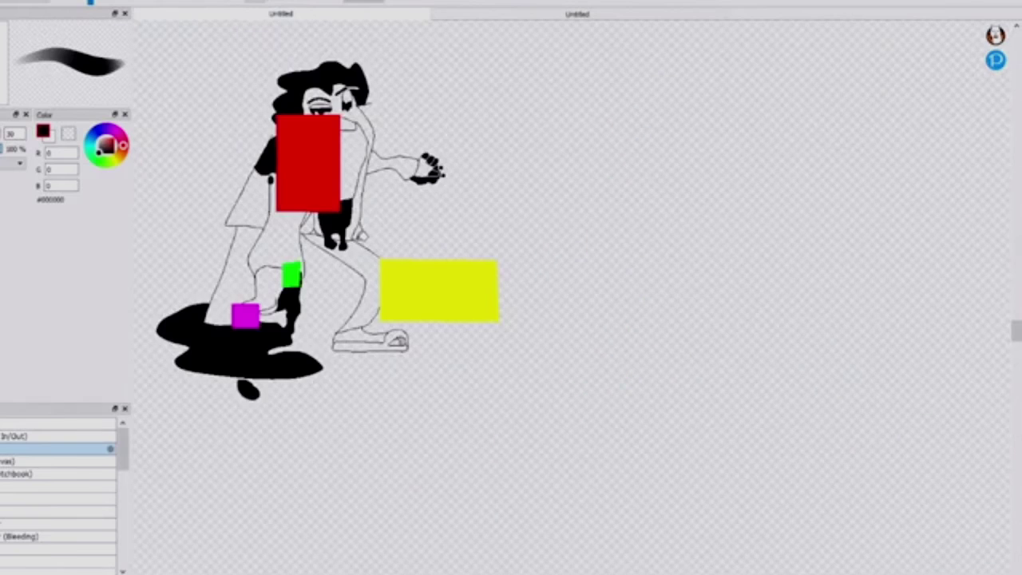
scroll(359, 238, "up", 5)
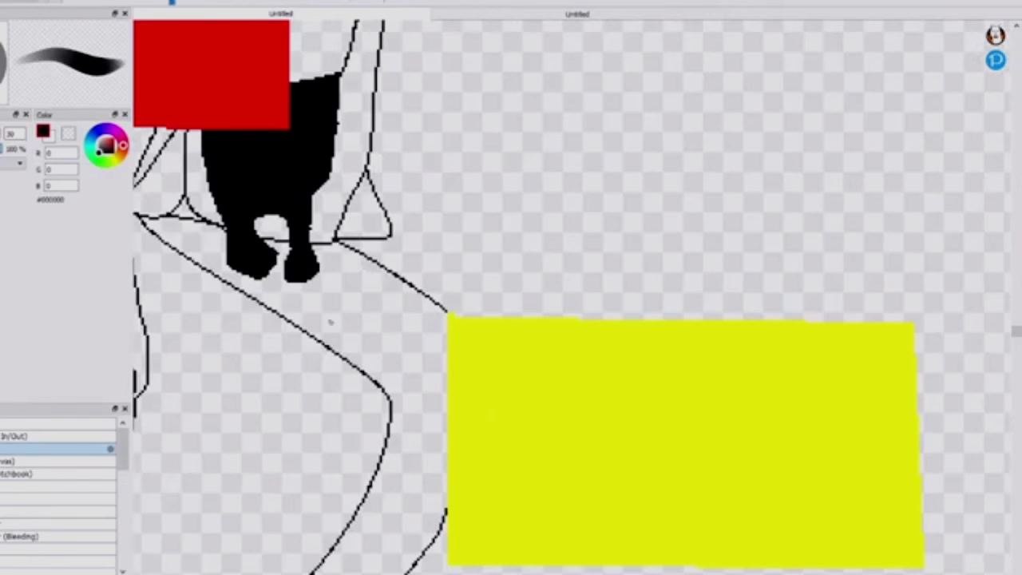
mouse_move(388, 275)
left_mouse_down()
mouse_move(389, 342)
mouse_move(429, 453)
mouse_move(405, 523)
mouse_move(433, 532)
left_mouse_up()
left_click_drag(372, 541, 368, 548)
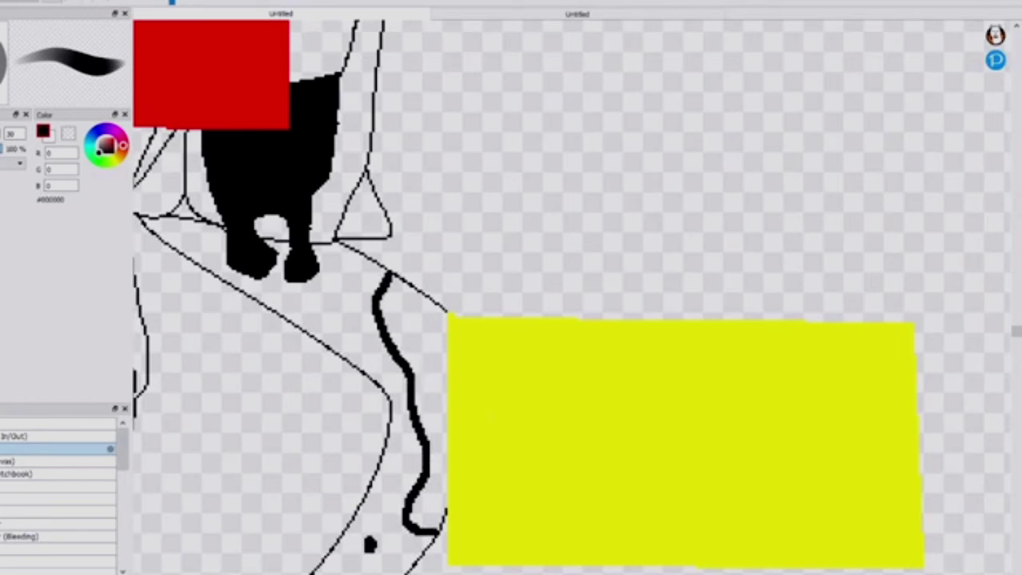
key("g")
left_click(408, 301)
- Outline dripping patches below the cheek and along the far forearm, add a drop on the chest, and fill the patches black
scroll(471, 315, "down", 4)
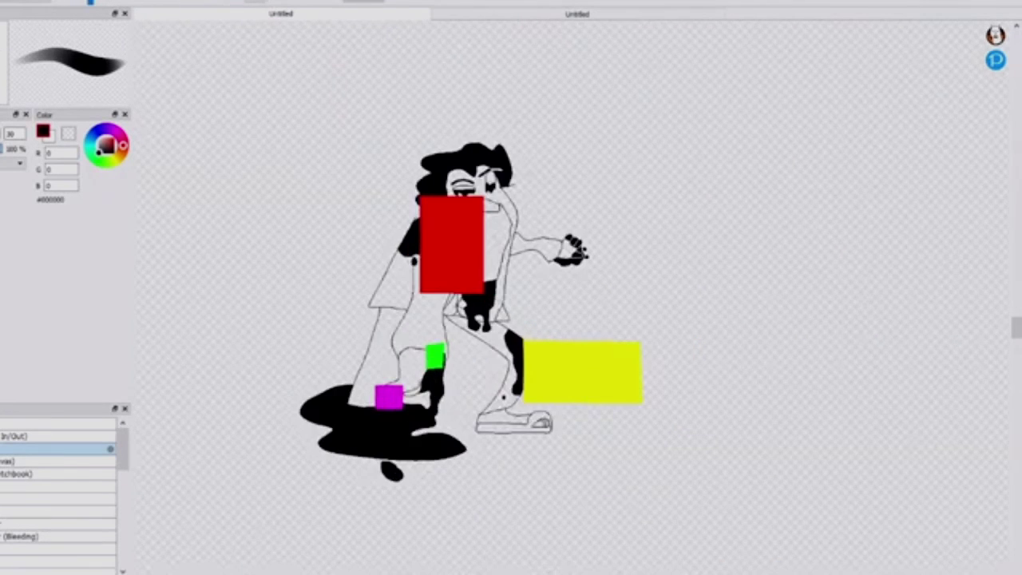
scroll(572, 250, "up", 1)
scroll(435, 204, "up", 2)
scroll(603, 122, "down", 3)
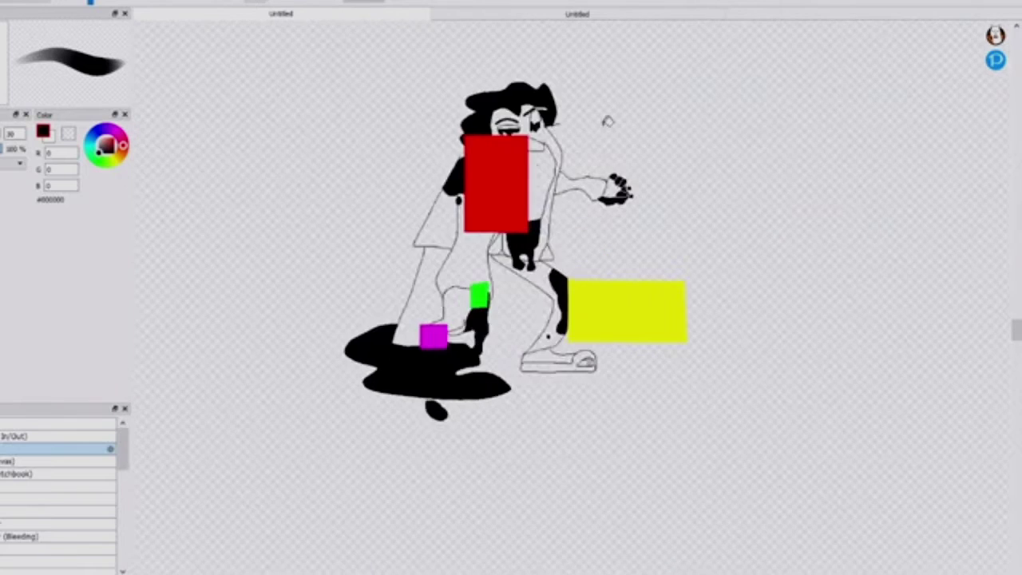
scroll(603, 121, "up", 3)
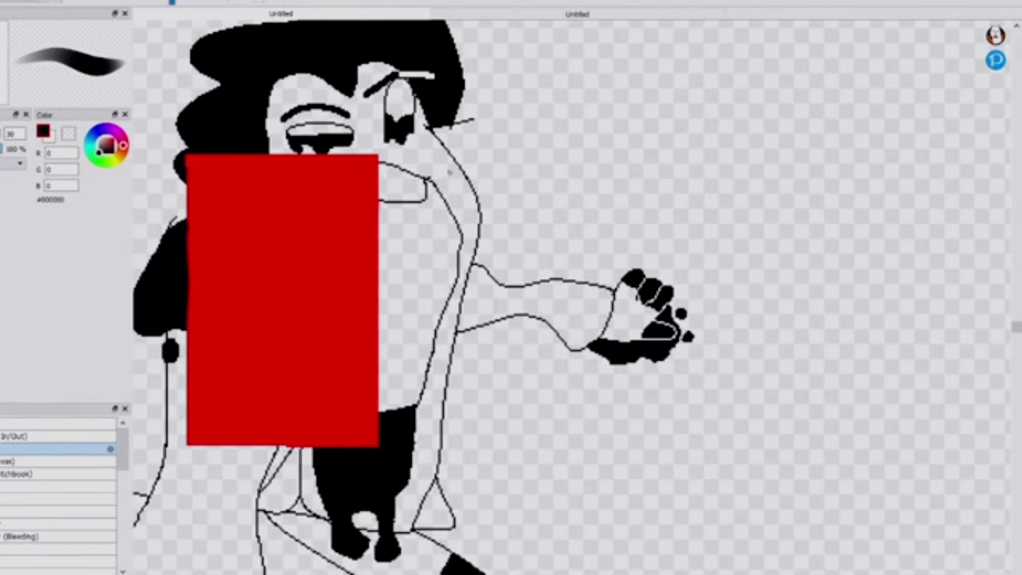
mouse_move(448, 166)
left_mouse_down()
mouse_move(420, 189)
mouse_move(437, 202)
mouse_move(420, 235)
mouse_move(444, 240)
mouse_move(444, 265)
mouse_move(476, 249)
left_mouse_up()
left_click_drag(412, 257, 414, 261)
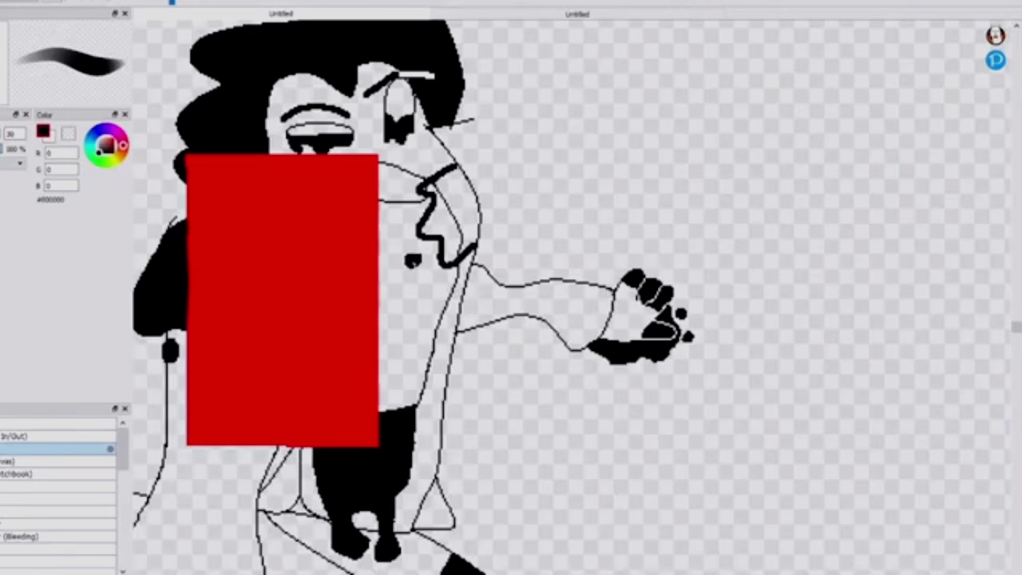
mouse_move(537, 286)
left_mouse_down()
mouse_move(580, 311)
mouse_move(615, 292)
left_mouse_up()
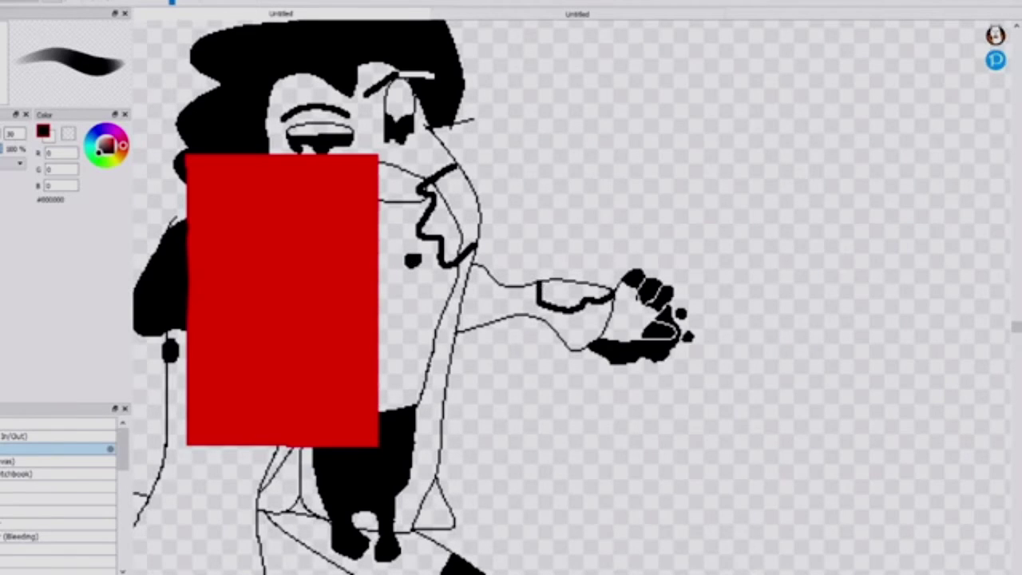
key("g")
left_click(447, 229)
scroll(424, 188, "up", 6)
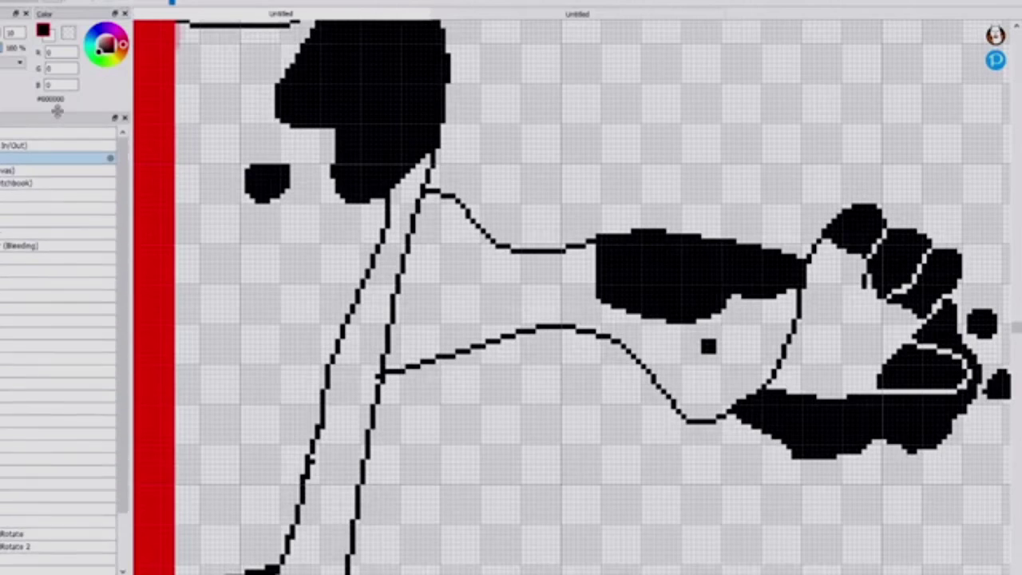
left_click(57, 558)
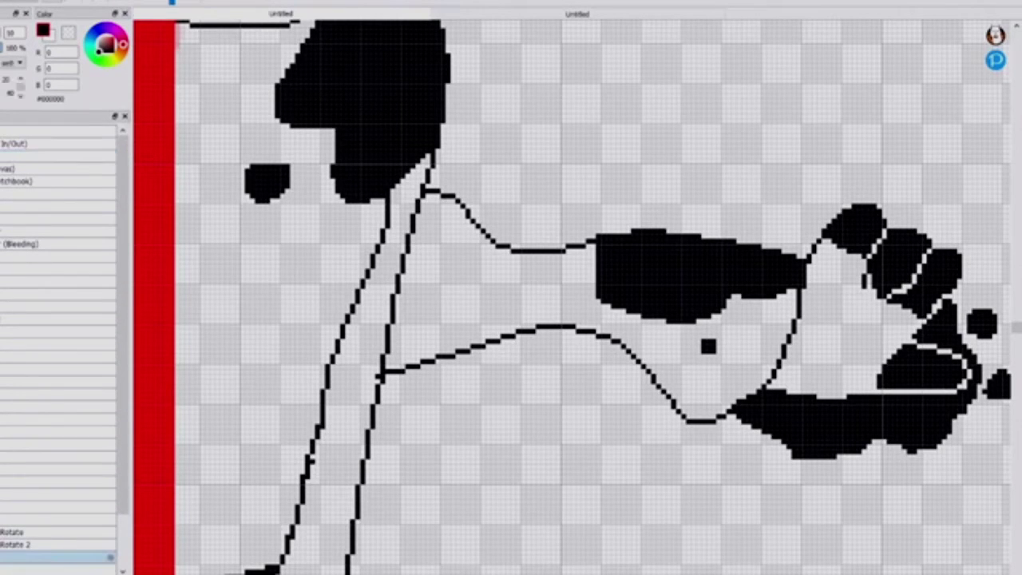
mouse_move(544, 445)
left_mouse_down()
mouse_move(520, 469)
mouse_move(599, 536)
left_mouse_up()
key("ctrl+z")
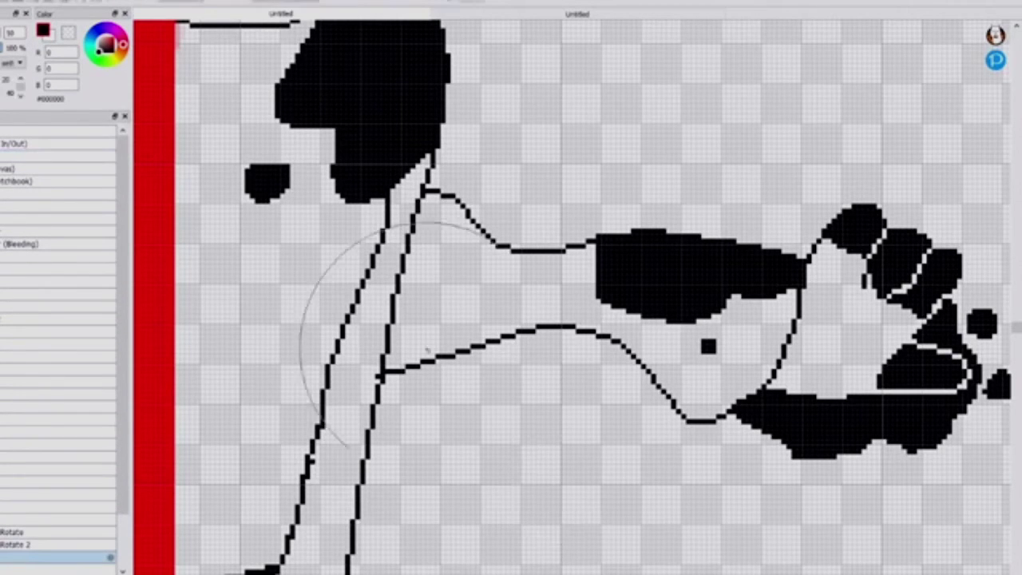
mouse_move(519, 495)
left_mouse_down()
mouse_move(607, 463)
mouse_move(616, 69)
mouse_move(718, 88)
left_mouse_up()
key("ctrl+z")
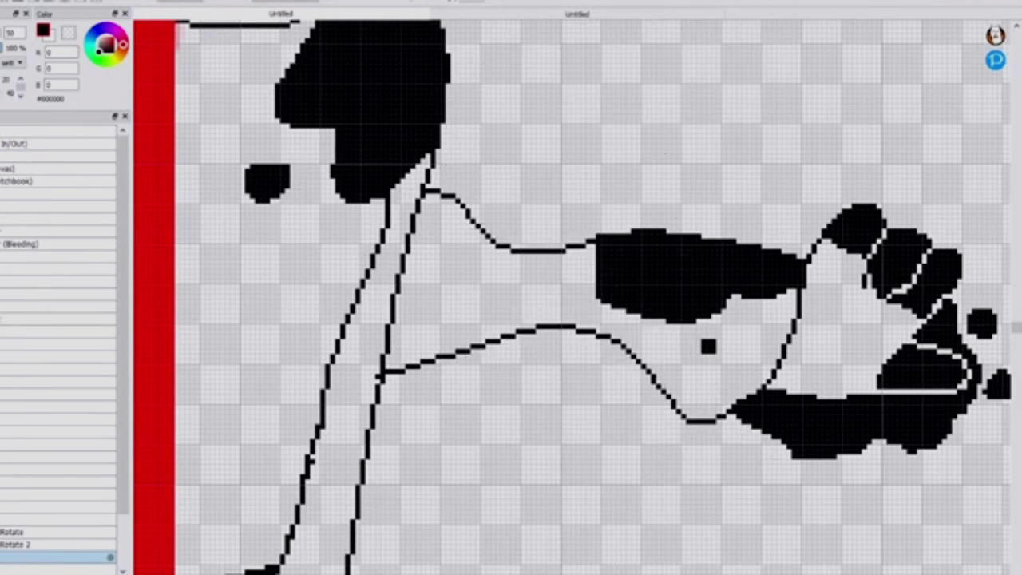
- Try a crosshatch texture brush around the far arm, and undo the last two strokes to leave one stamp beneath it
left_click(11, 571)
left_click(519, 451)
left_click(607, 241)
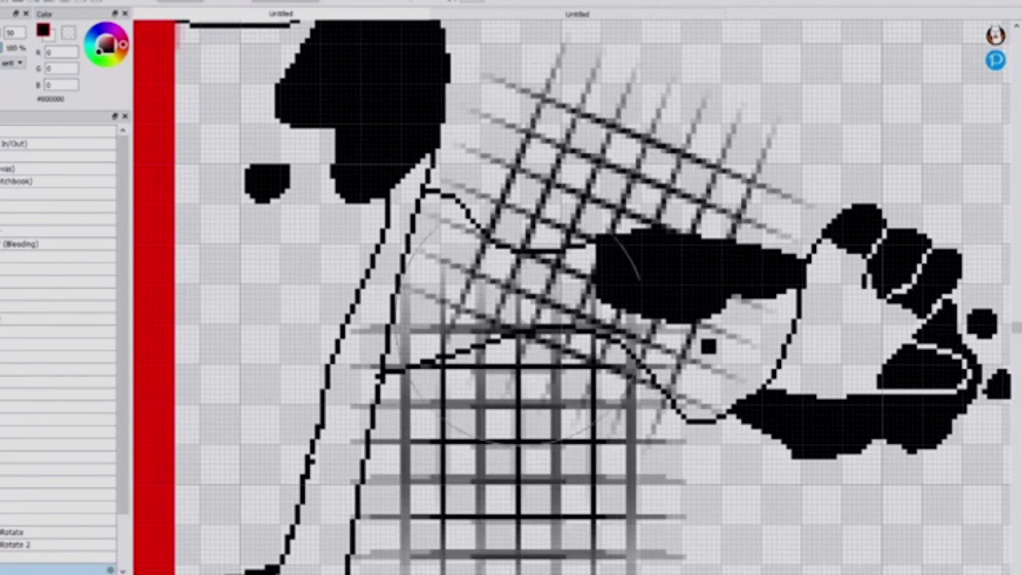
mouse_move(312, 206)
left_mouse_down()
mouse_move(850, 21)
mouse_move(279, 50)
mouse_move(894, 231)
mouse_move(692, 146)
left_mouse_up()
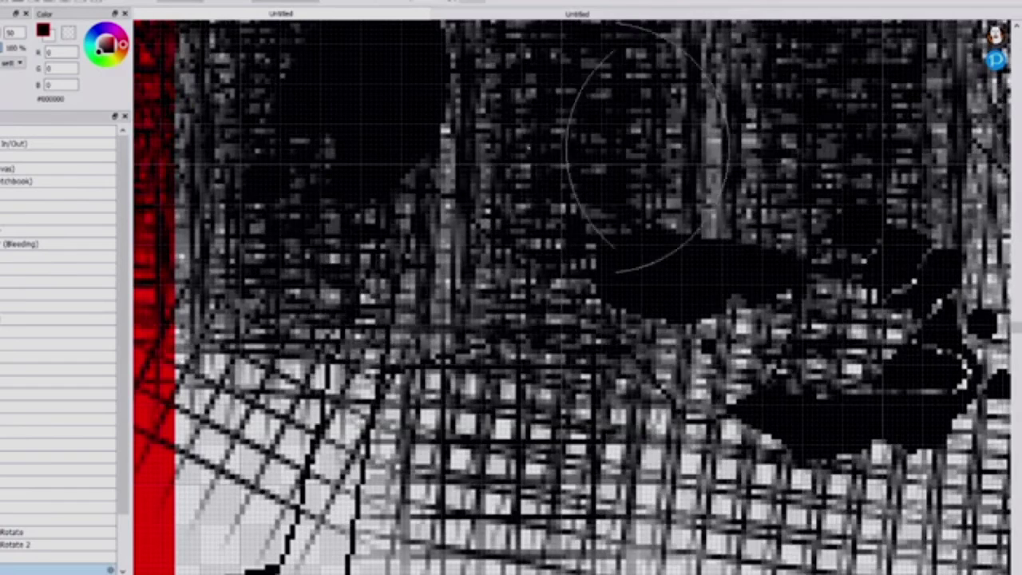
scroll(470, 268, "down", 6)
key("ctrl+z")
key("ctrl+z")
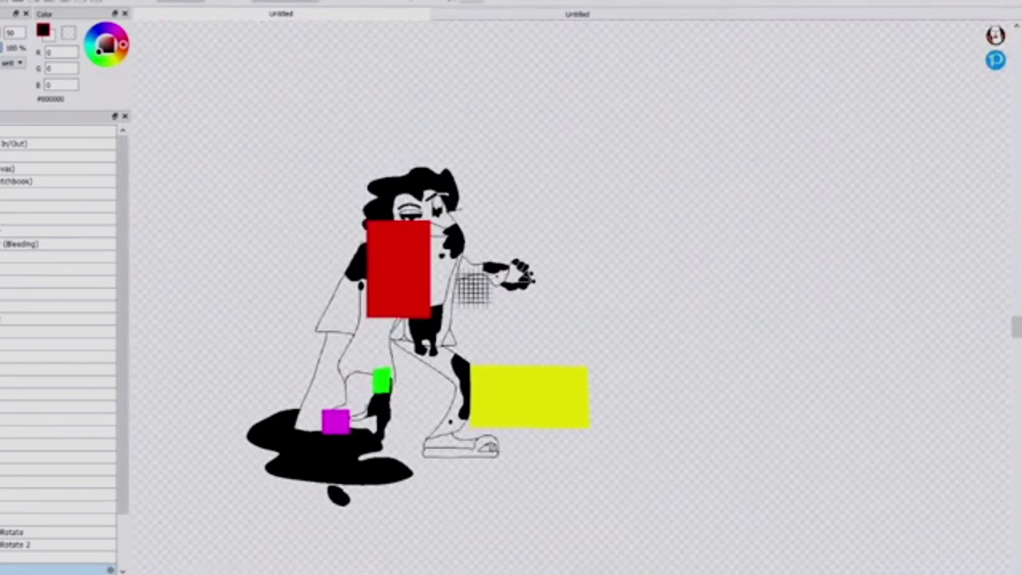
- Undo the last crosshatch texture stamp beneath the far arm
key("ctrl+z")
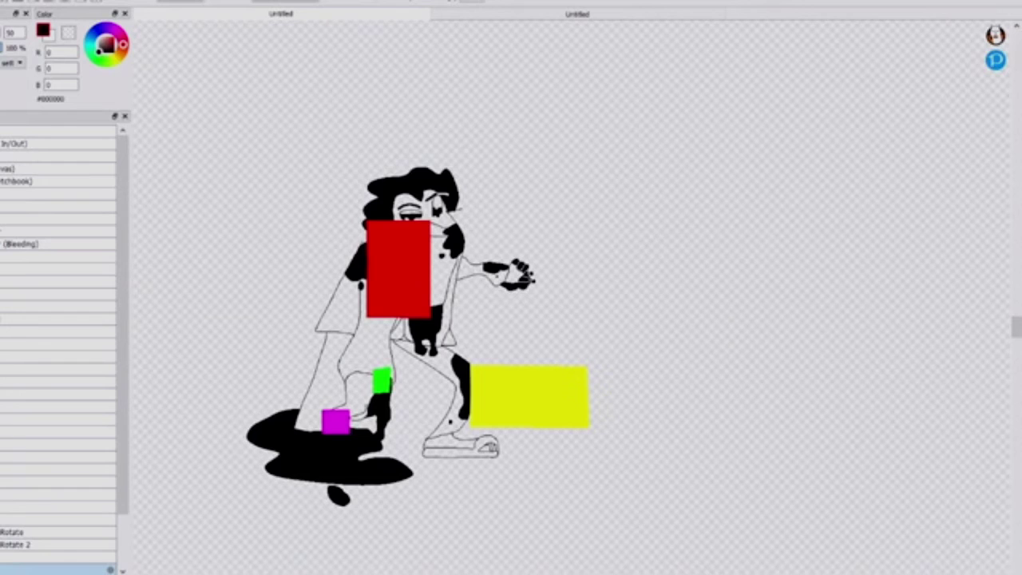
scroll(359, 303, "up", 3)
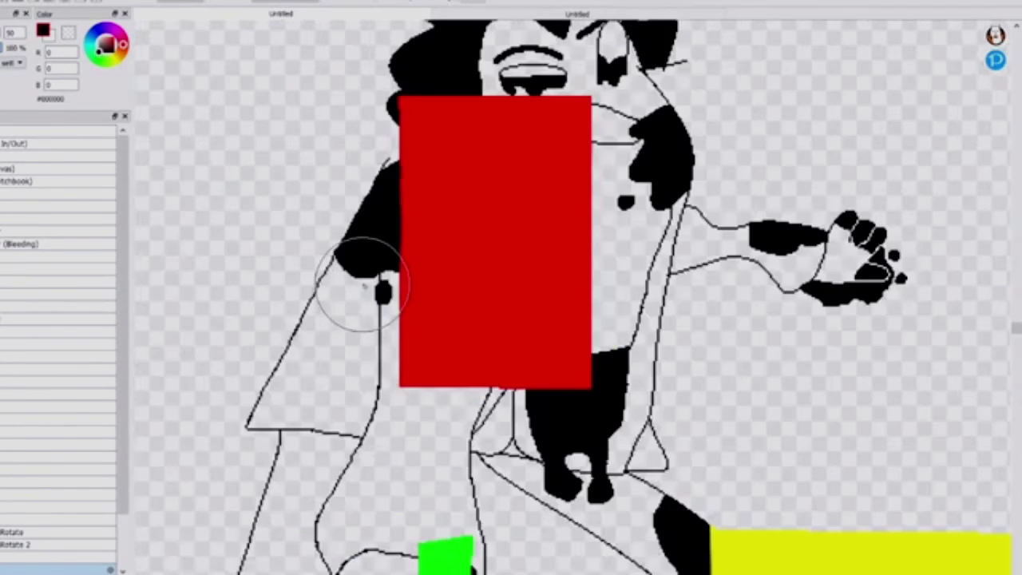
scroll(359, 263, "down", 1)
left_click(26, 13)
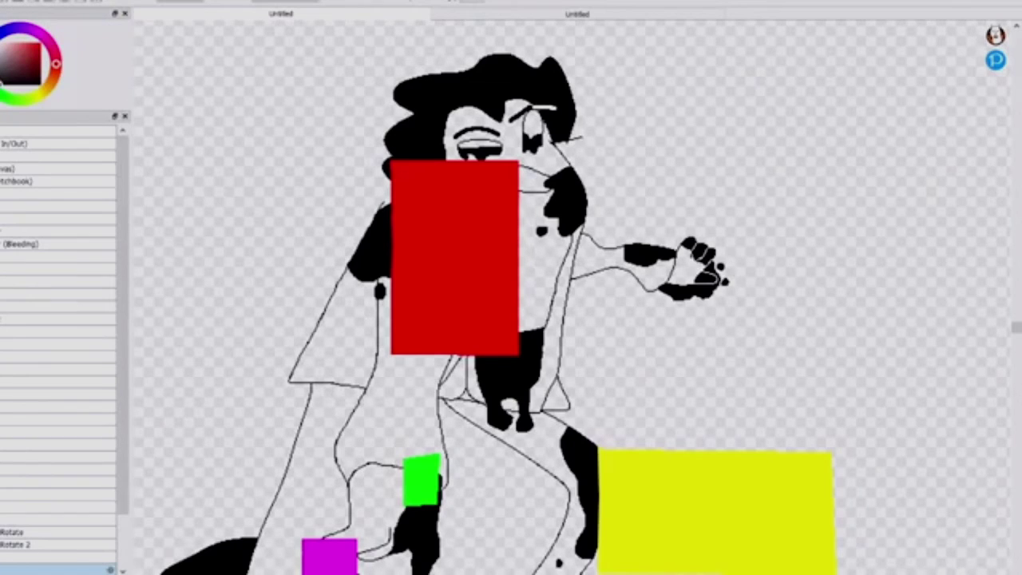
left_click_drag(176, 560, 16, 519)
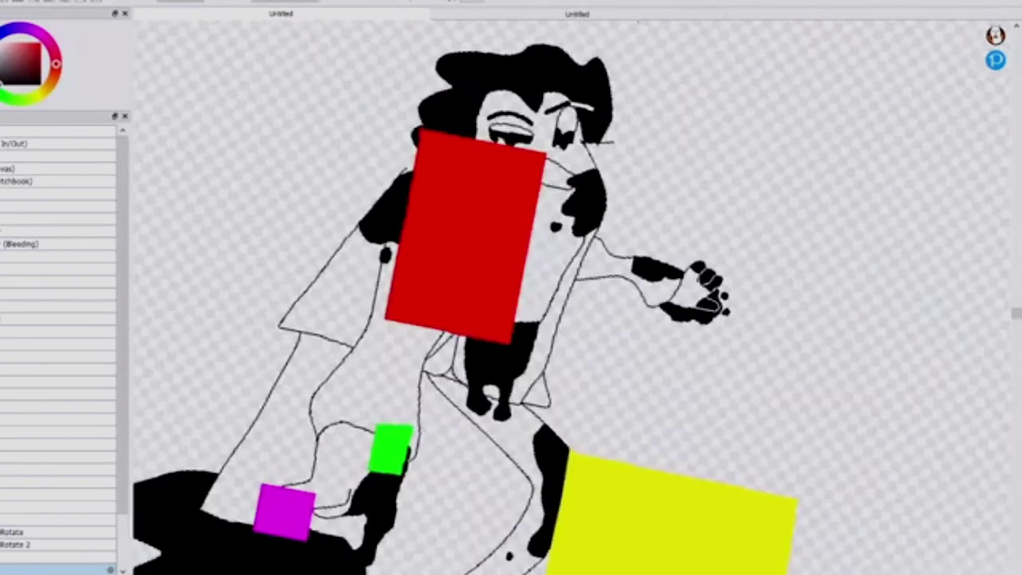
key("Right")
key("Right")
key("Right")
key("Right")
key("Left")
key("Left")
key("Left")
key("Left")
key("Left")
key("Left")
key("Left")
key("Right")
key("Right")
key("Right")
key("Left")
key("Left")
key("Left")
key("Right")
key("Right")
key("Right")
key("Left")
key("Left")
key("Left")
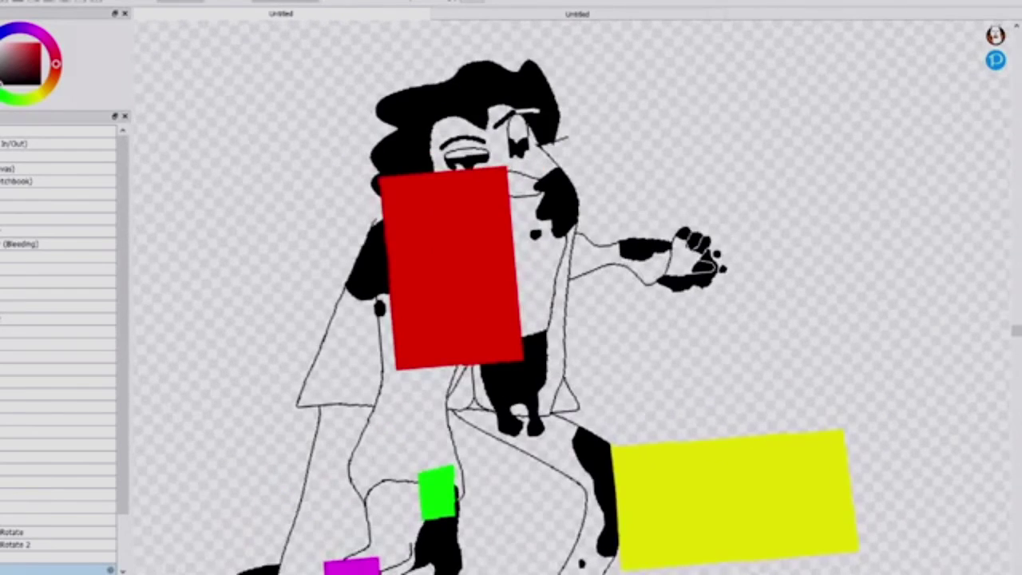
key("Delete")
key("Delete")
key("Delete")
key("Delete")
key("Delete")
key("Right")
key("Right")
key("Right")
key("Right")
key("Right")
key("Right")
key("Right")
key("Right")
key("Left")
key("Left")
key("Left")
key("Left")
key("Left")
key("Left")
key("Left")
key("Left")
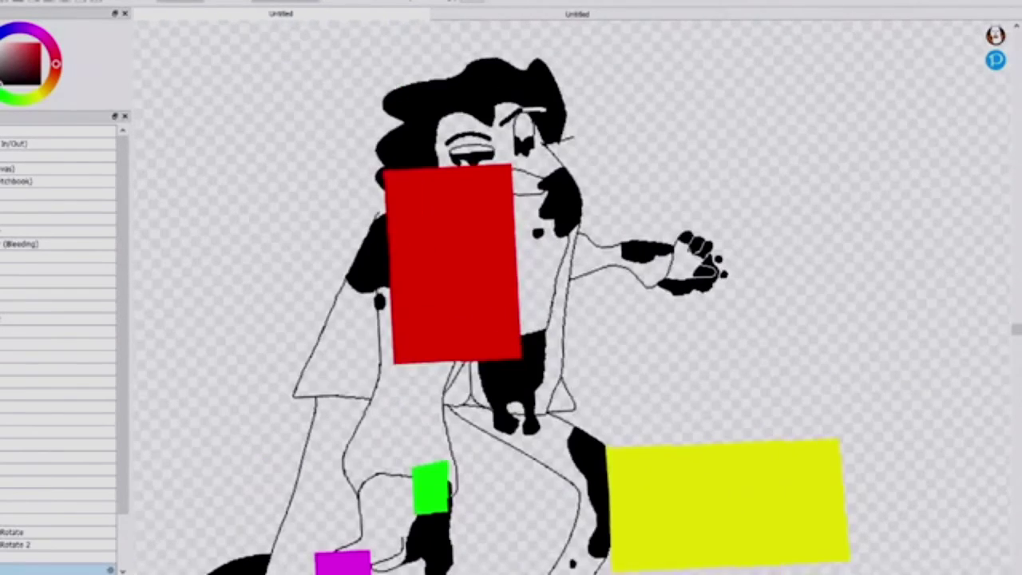
key("Right")
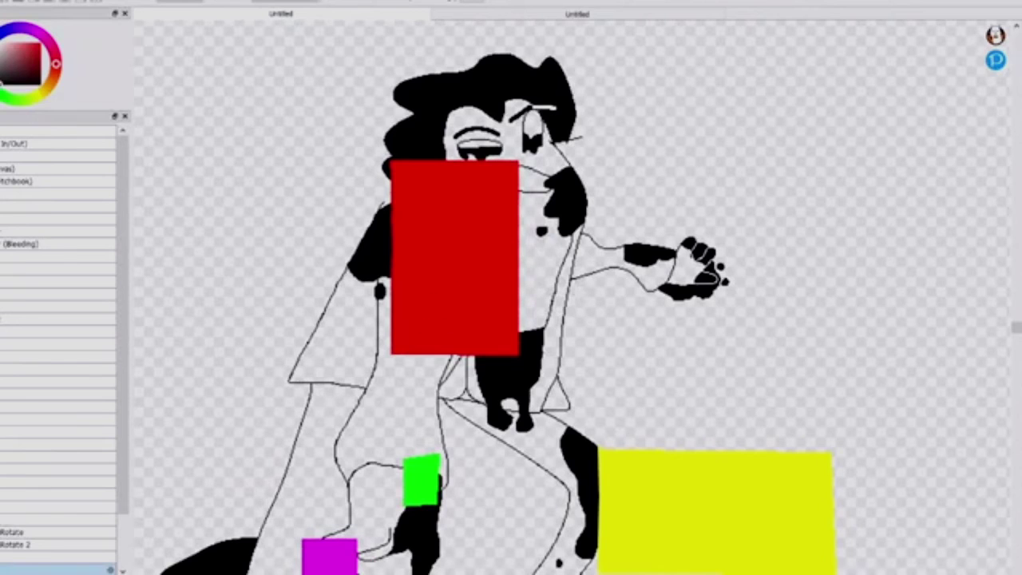
left_click_drag(91, 107, 75, 214)
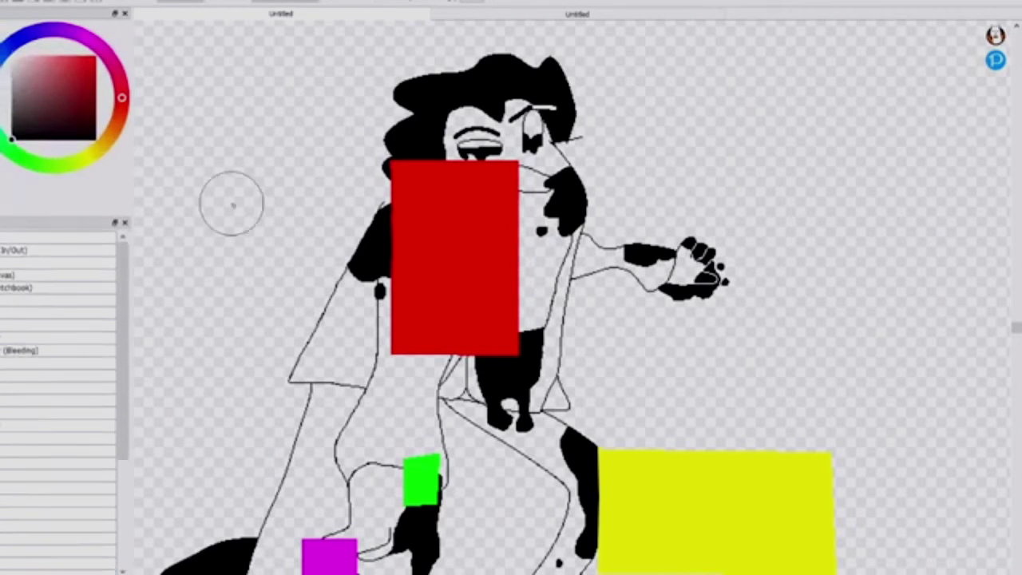
mouse_move(272, 248)
left_mouse_down()
mouse_move(263, 79)
mouse_move(304, 160)
mouse_move(275, 239)
left_mouse_up()
key("ctrl+z")
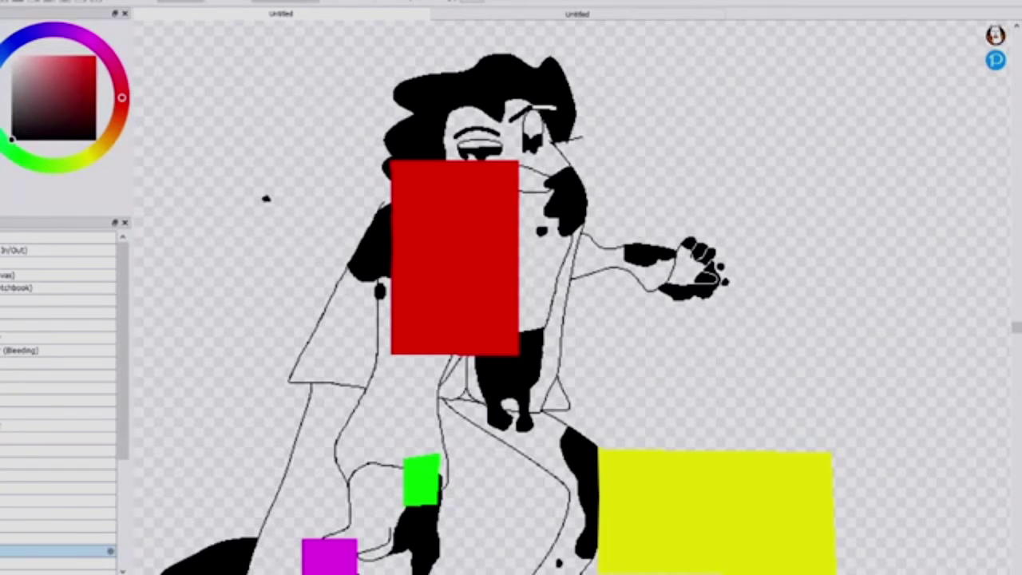
- Sample the jacket pink #F18AD1 from the reference and fill the near sleeve and both lower jacket corners
left_click(2, 264)
scroll(247, 277, "down", 1)
scroll(466, 256, "up", 7)
scroll(529, 267, "down", 3)
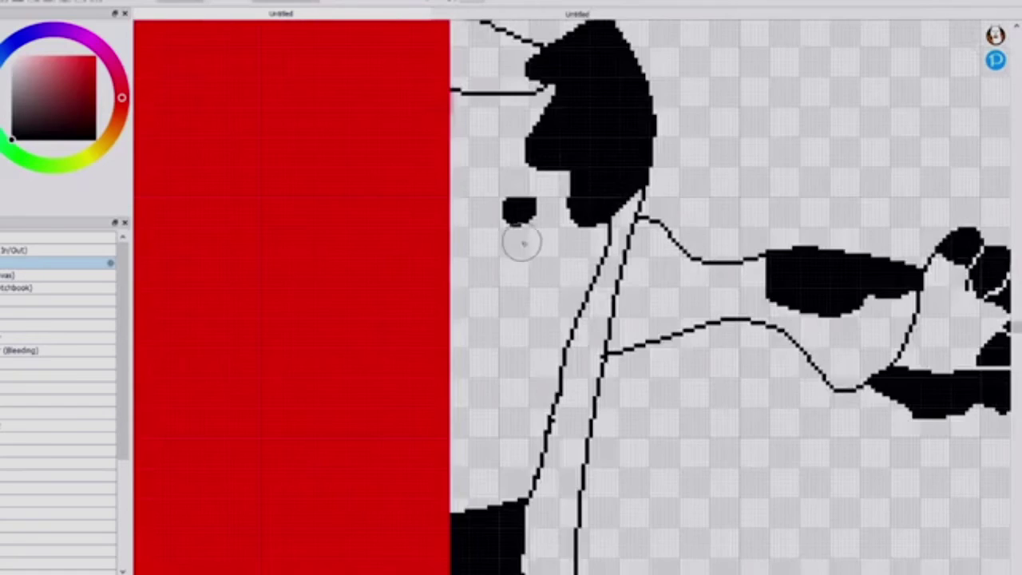
scroll(641, 222, "down", 6)
left_click(505, 23)
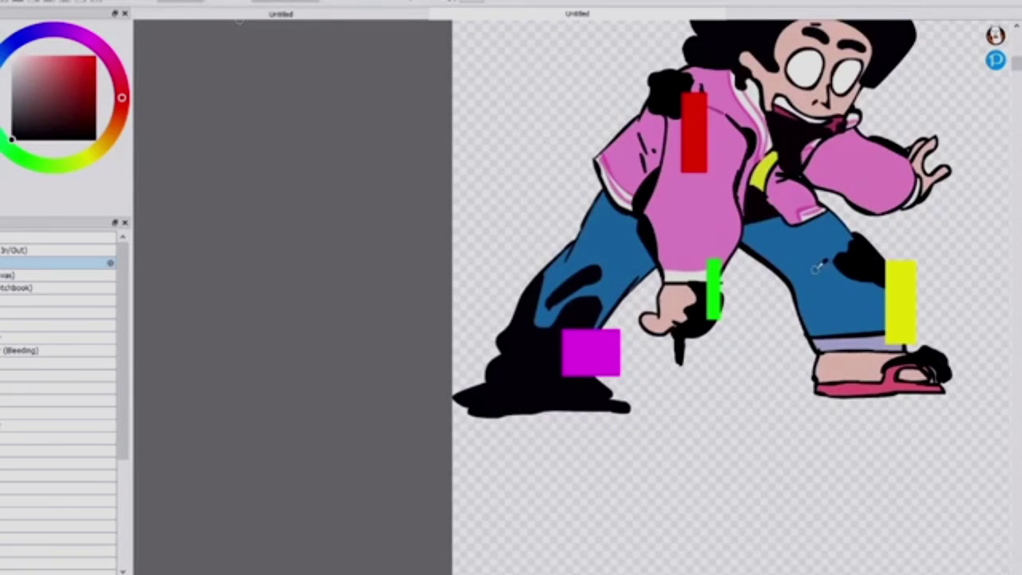
left_click(700, 216)
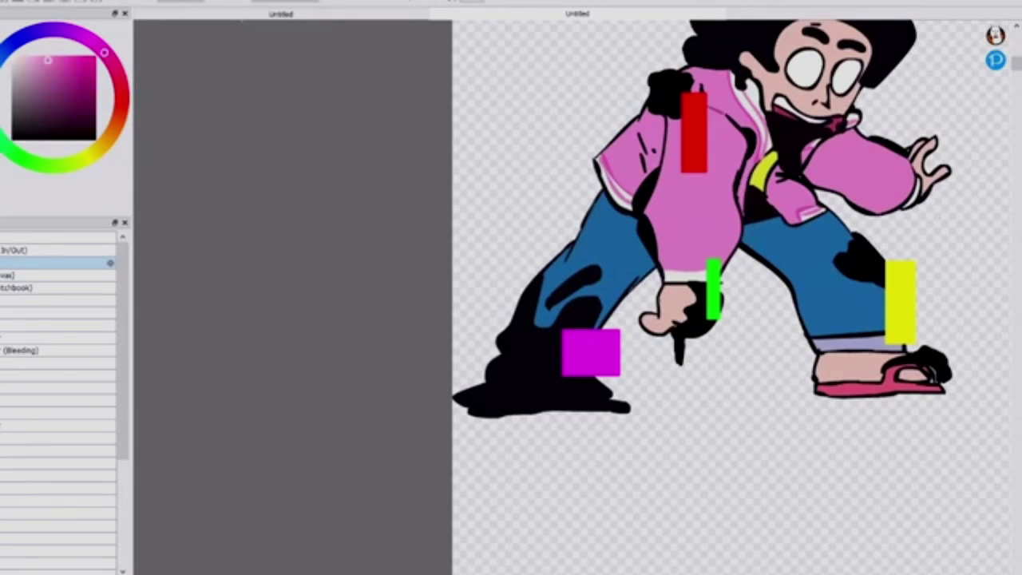
left_click_drag(4, 151, 12, 120)
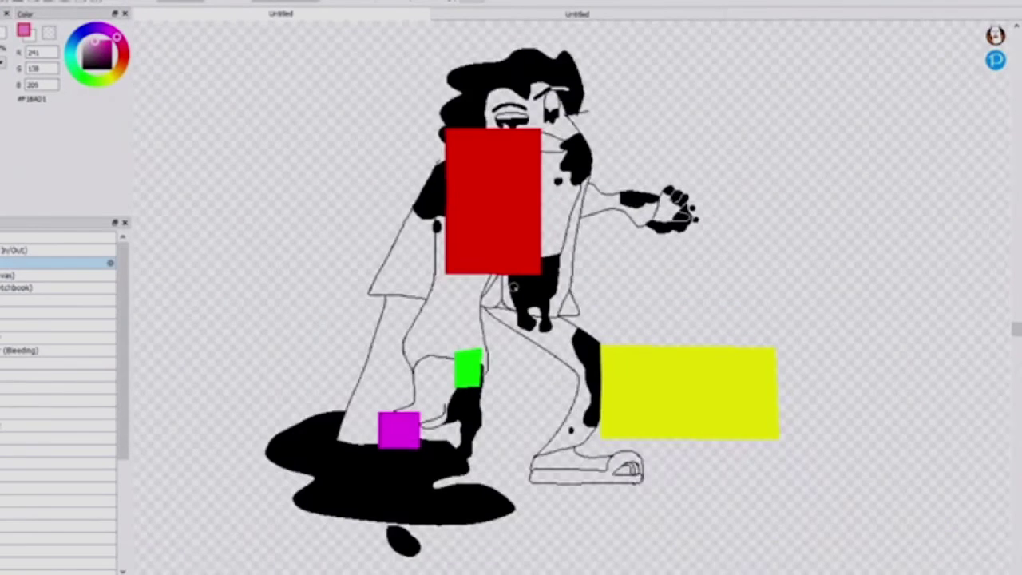
scroll(398, 270, "up", 2)
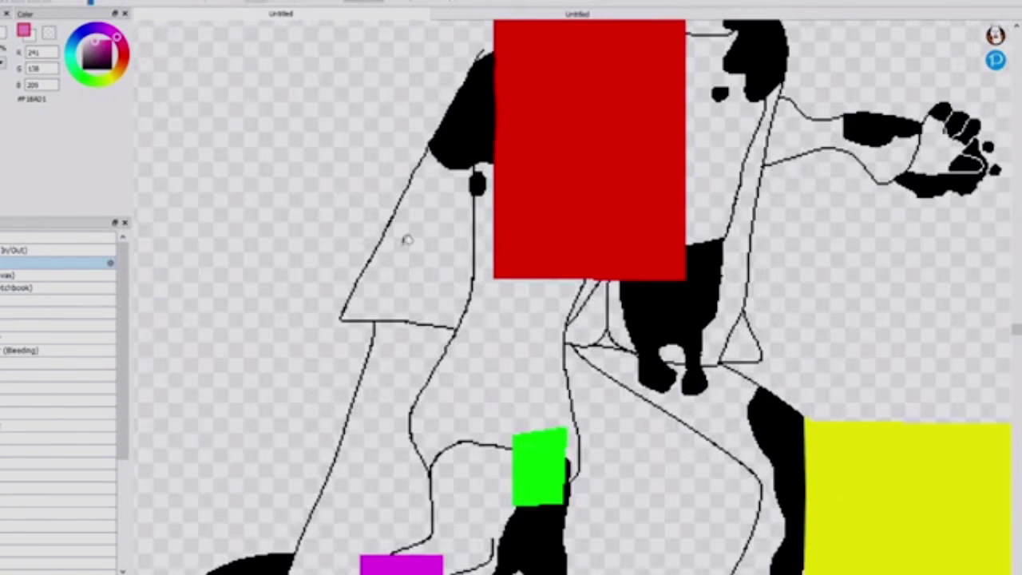
left_click(427, 276)
left_click(599, 304)
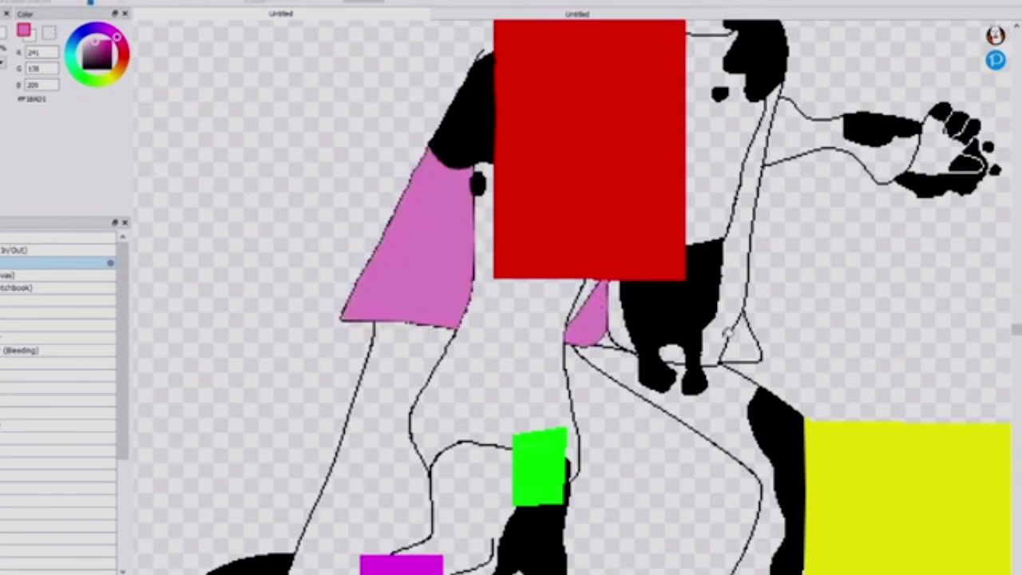
left_click(750, 345)
scroll(607, 336, "down", 4)
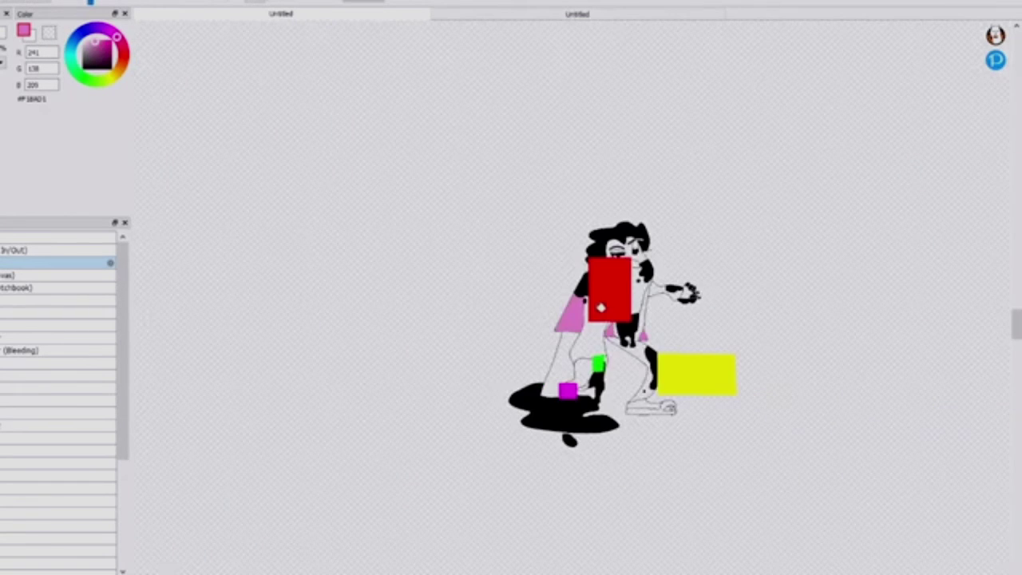
- Sample the yellow #E8ED26 from the reference and colour the narrow strip just below the red rectangle
scroll(599, 308, "up", 2)
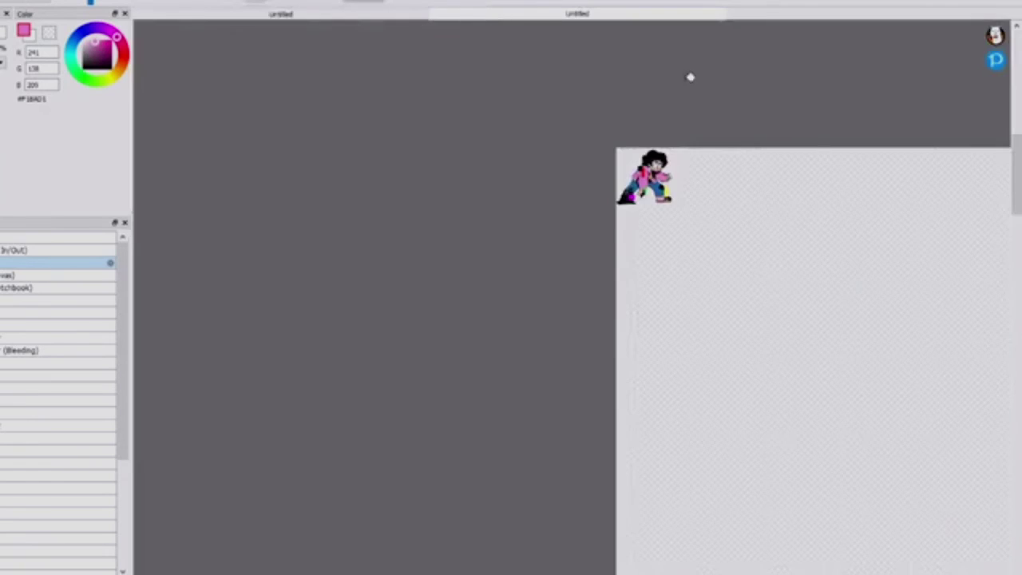
scroll(543, 315, "up", 5)
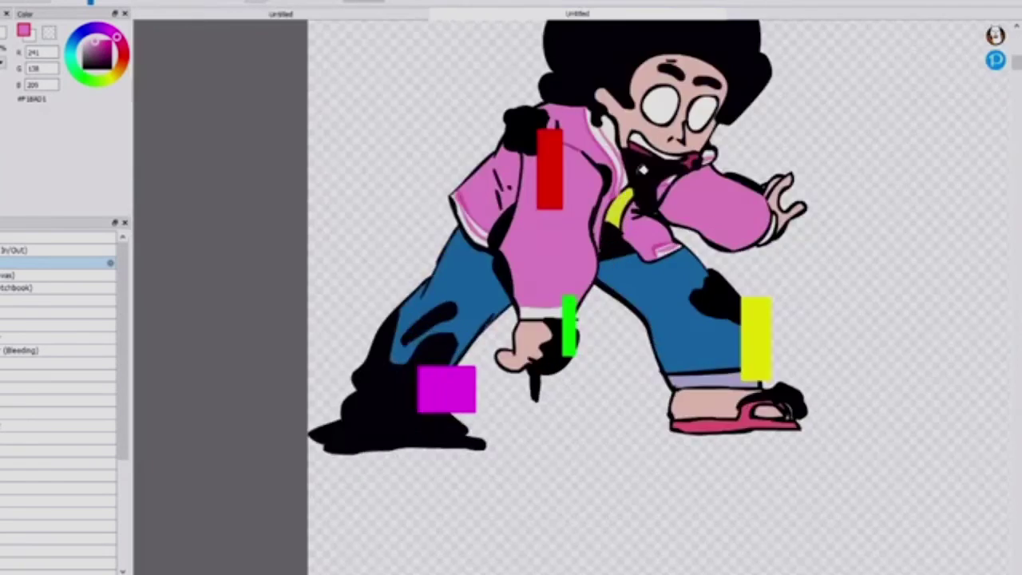
left_click(543, 315, "alt")
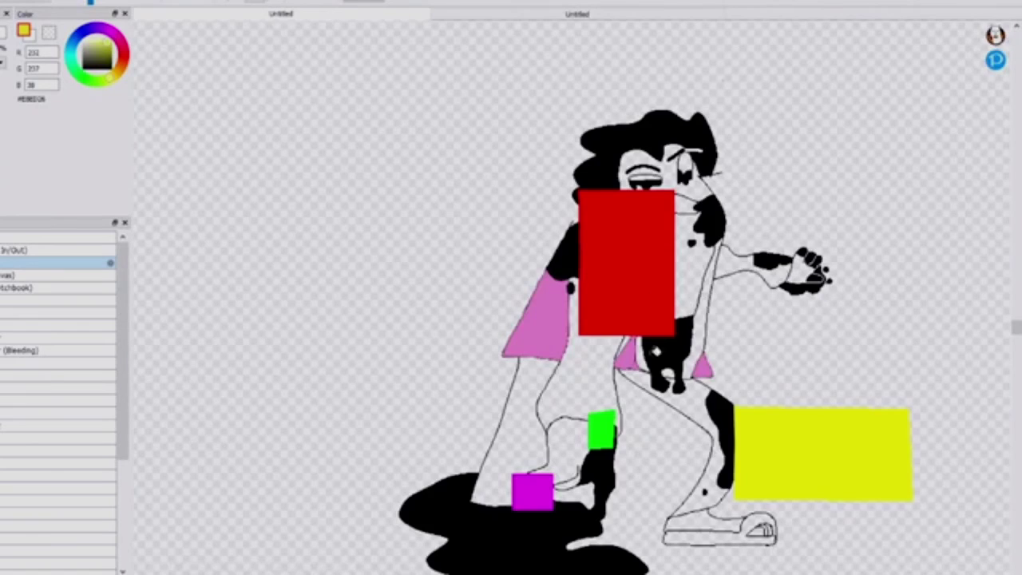
scroll(623, 349, "up", 2)
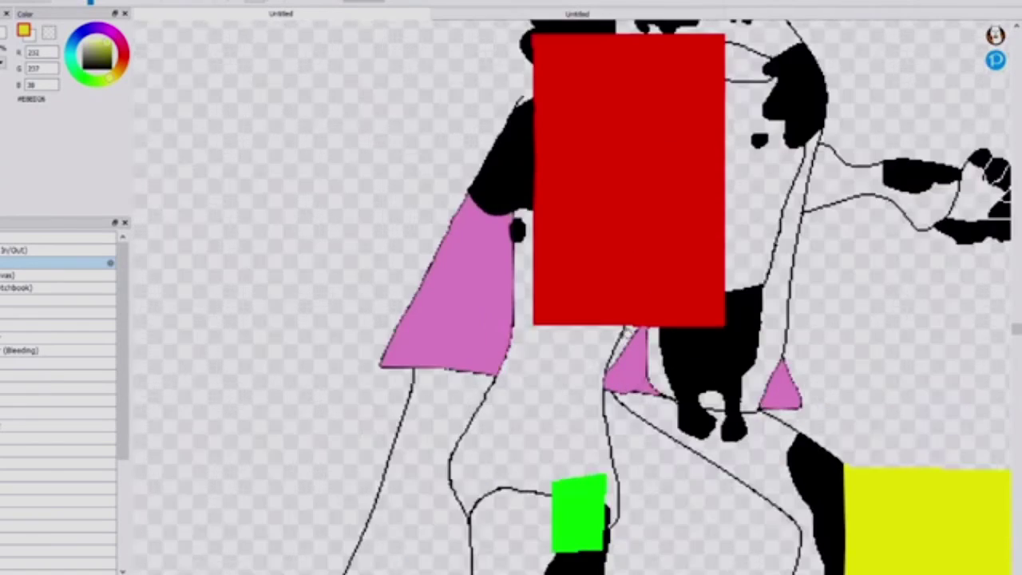
left_click_drag(623, 327, 609, 352)
scroll(623, 349, "down", 2)
- Sample the jacket pink from the drawing and fill the near arm and the far arm's sleeve
left_click(625, 351, "alt")
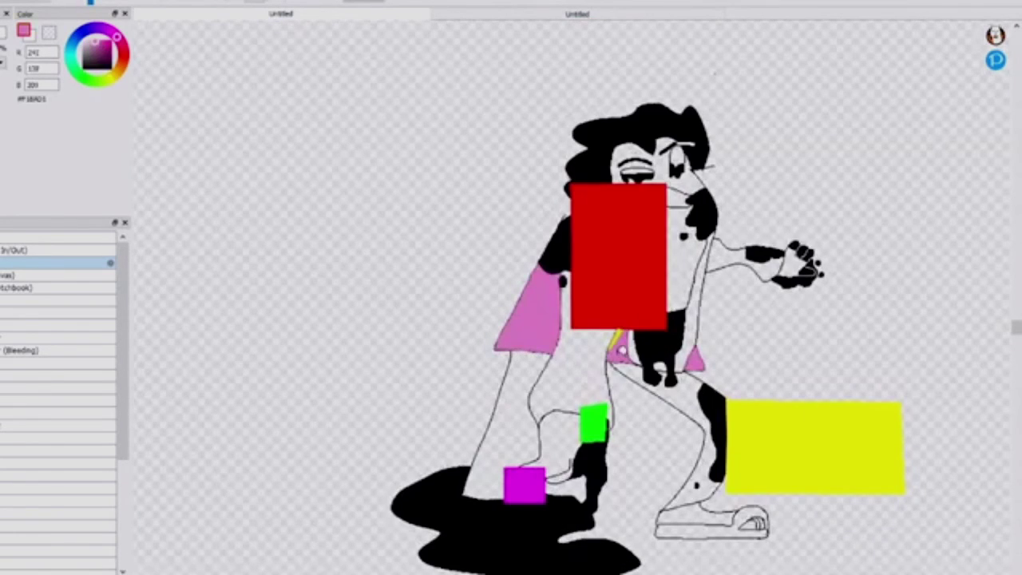
left_click(570, 376)
left_click(726, 251)
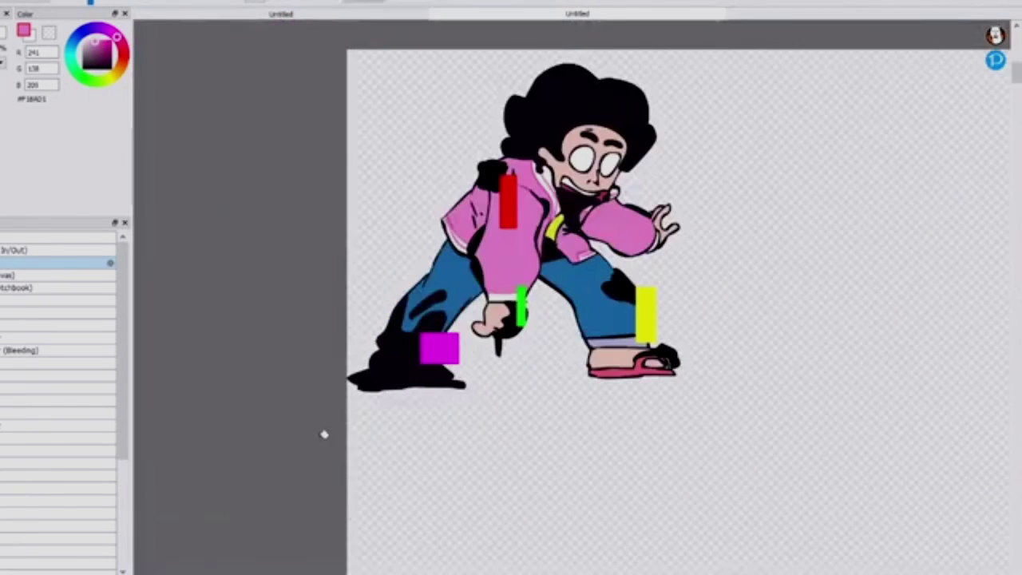
- Sample the trouser blue from the reference and fill the back and front legs
left_click(454, 280, "alt")
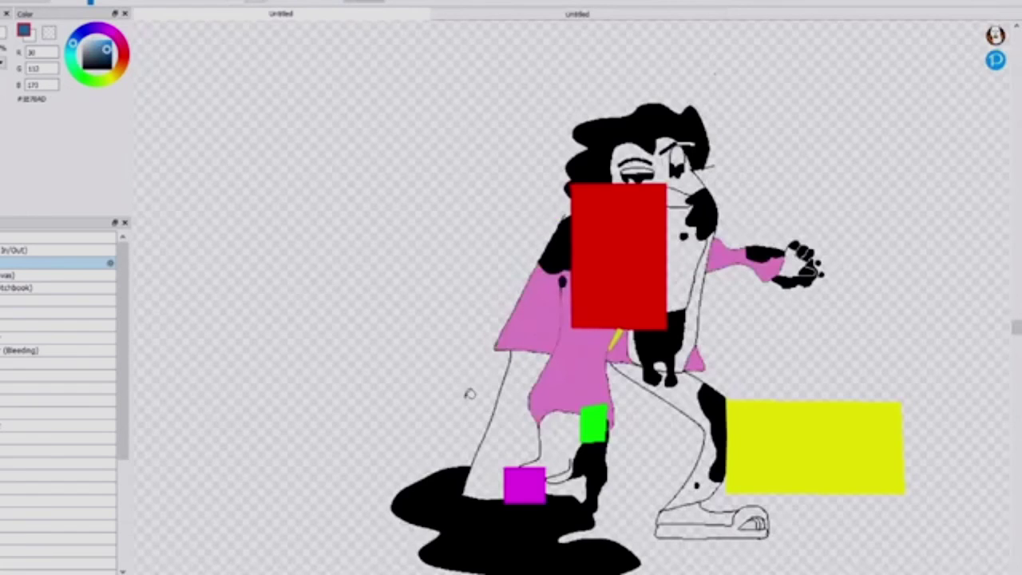
left_click(522, 406)
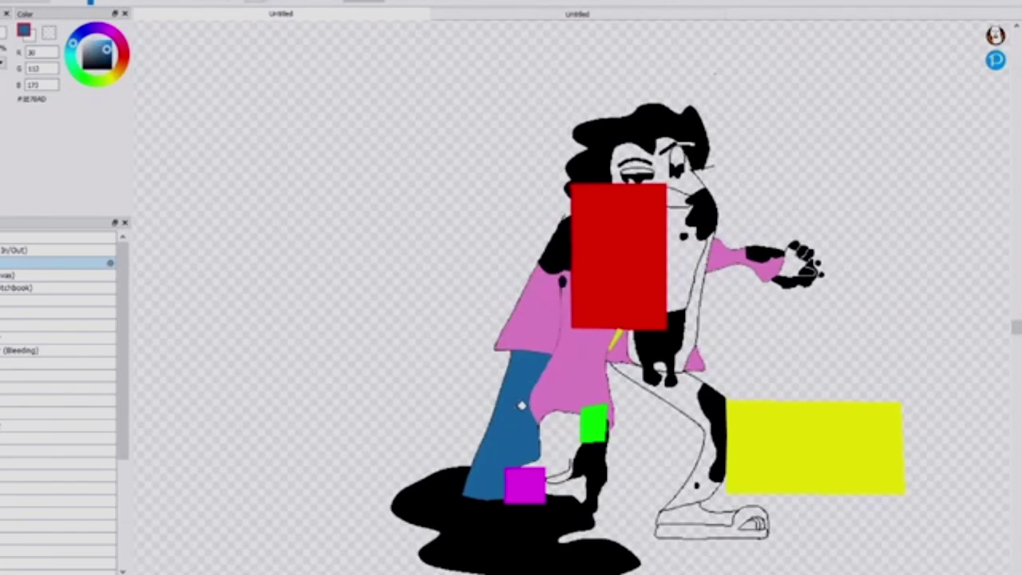
left_click(709, 461)
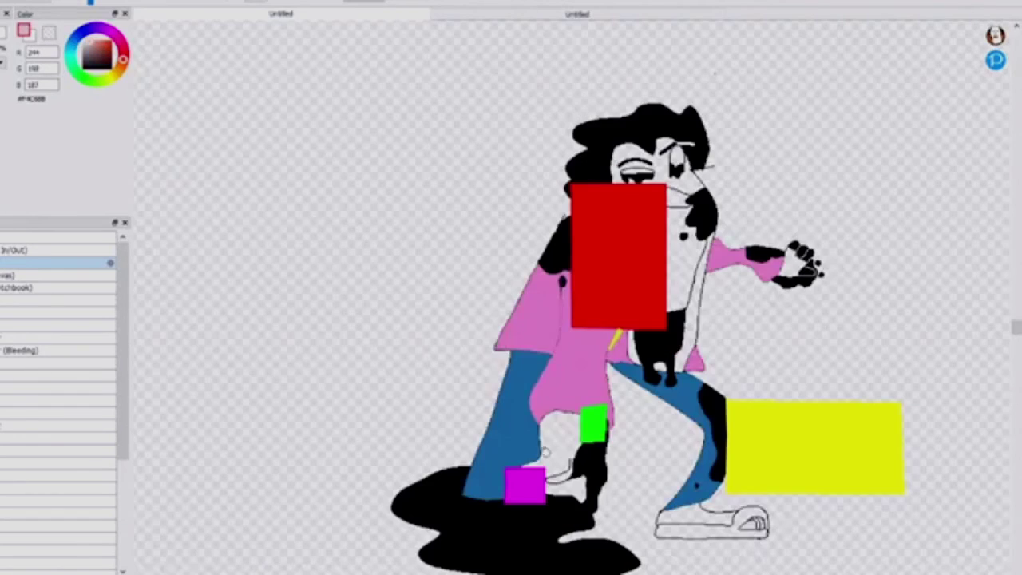
- Fill the near hand, the strip beside the chest, the face, the far hand and the foot with skin tone #F4C6BB
left_click(563, 441)
left_click(700, 301)
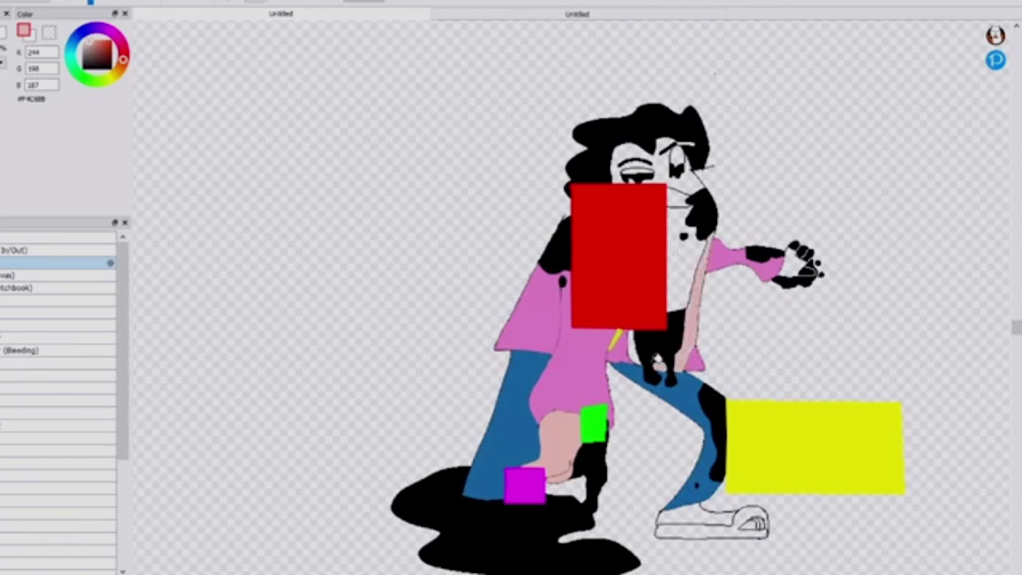
left_click(692, 177)
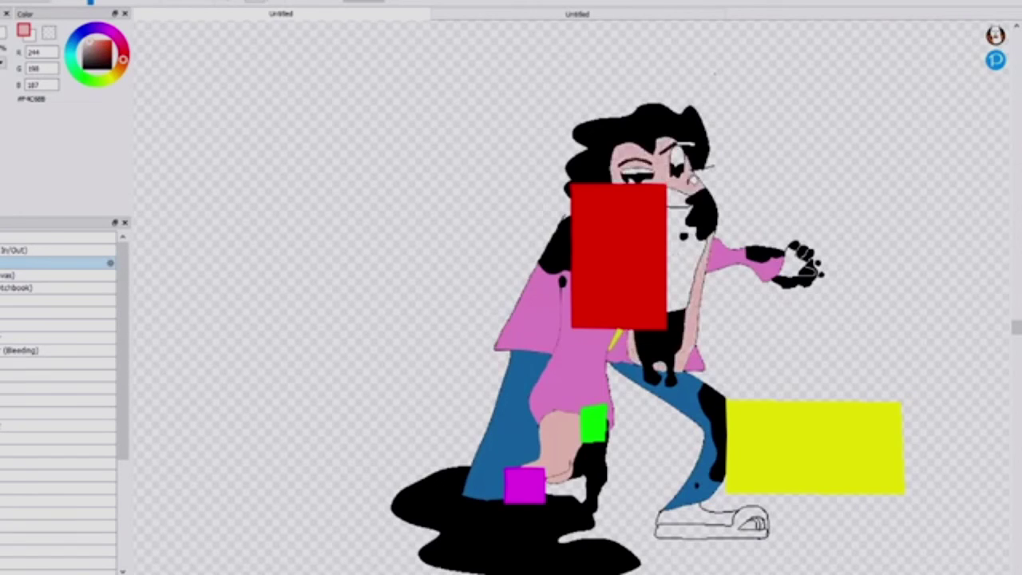
left_click(795, 264)
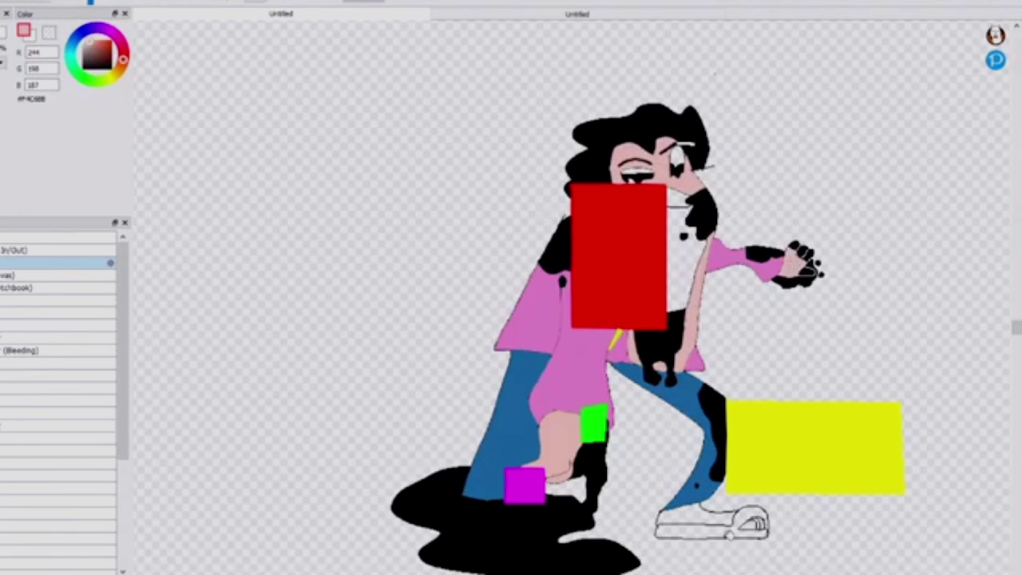
left_click(710, 518)
- Undo the toe fills, close the outline gap at the toes in black, and refill the toes with skin tone #F4C6BB
scroll(754, 523, "up", 5)
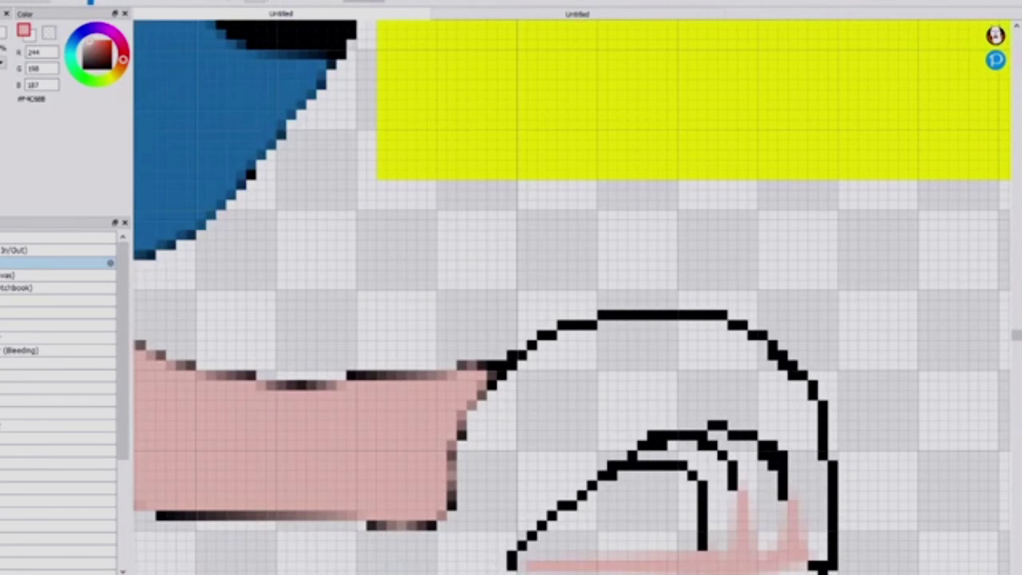
key("ctrl+z")
left_click(666, 520)
key("ctrl+z")
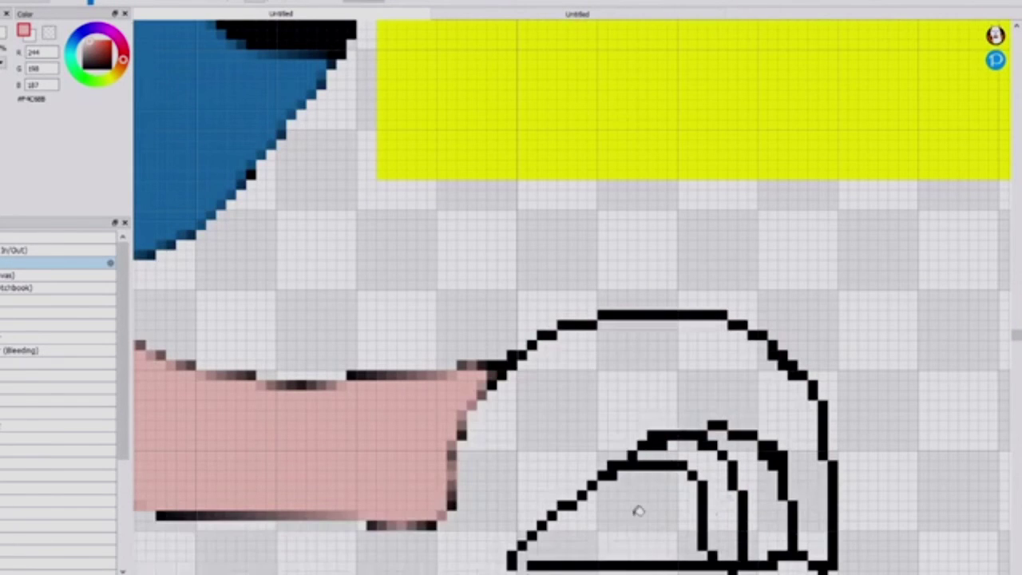
left_click(32, 38)
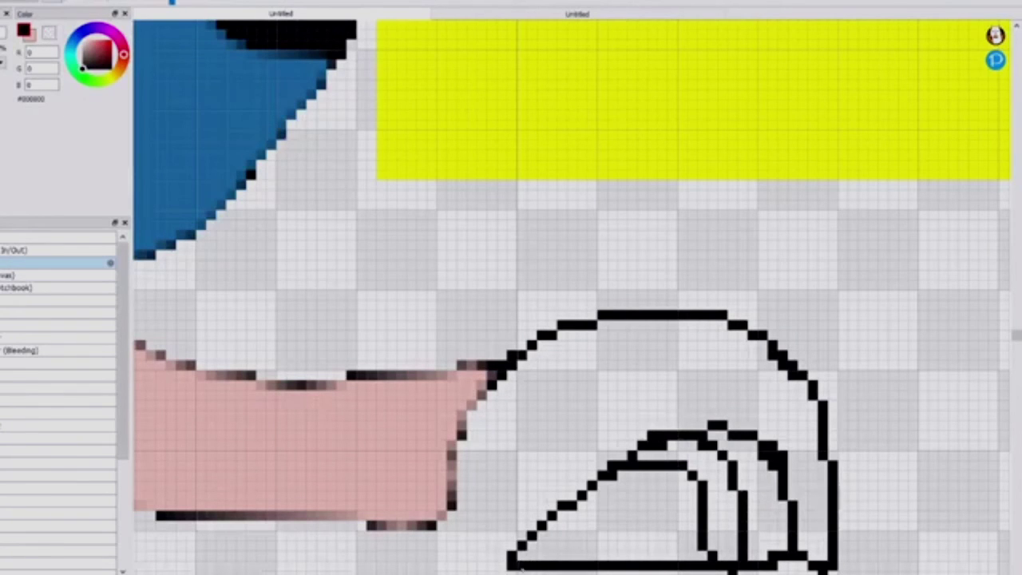
key("g")
left_click(32, 40)
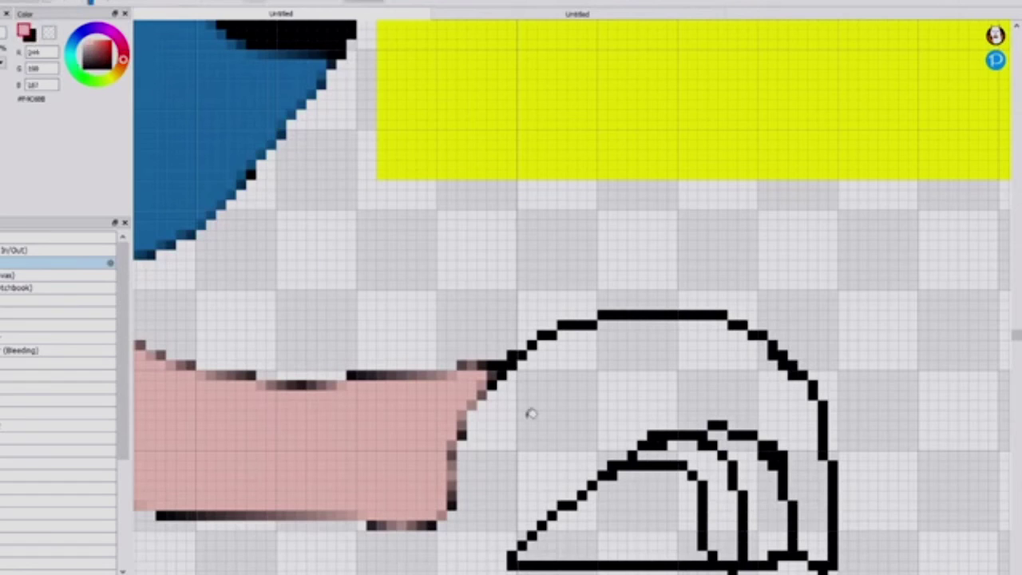
left_click(667, 509)
left_click(718, 477)
scroll(753, 465, "down", 4)
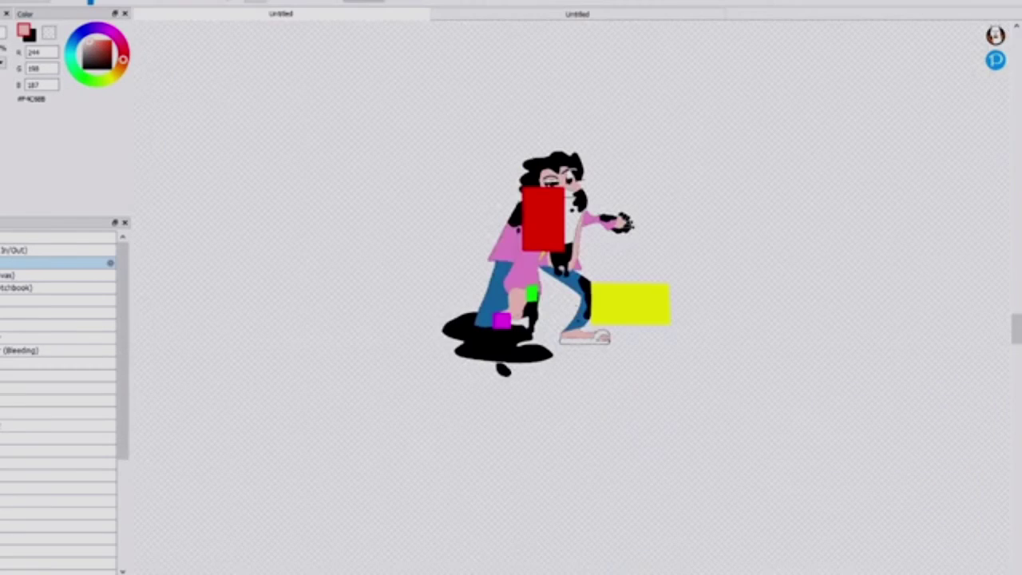
- Sample the sandal red #F05E79 from the reference and fill the figure's sandal with it
scroll(630, 374, "up", 5)
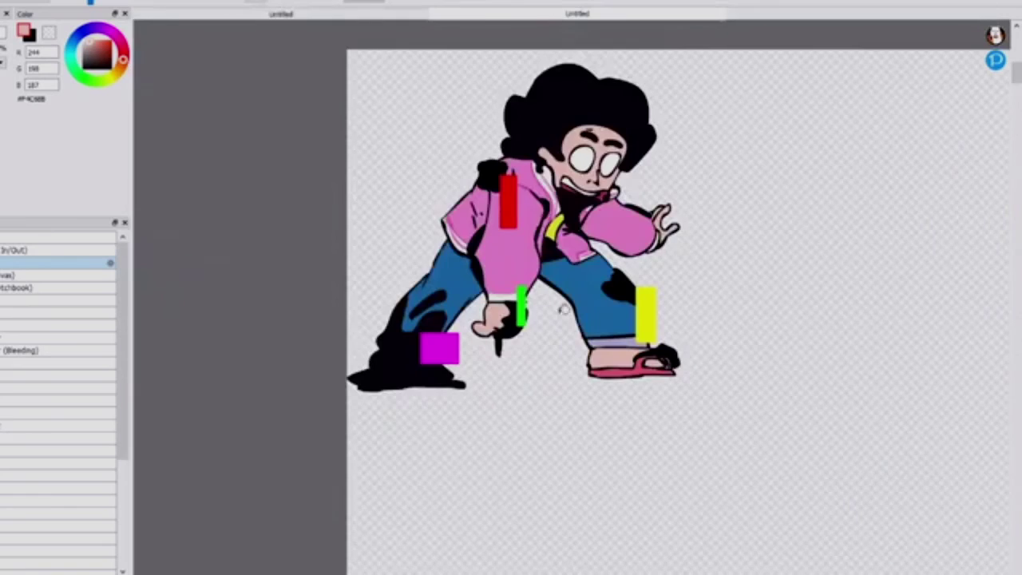
right_click(629, 373)
left_click(335, 11)
scroll(587, 337, "up", 4)
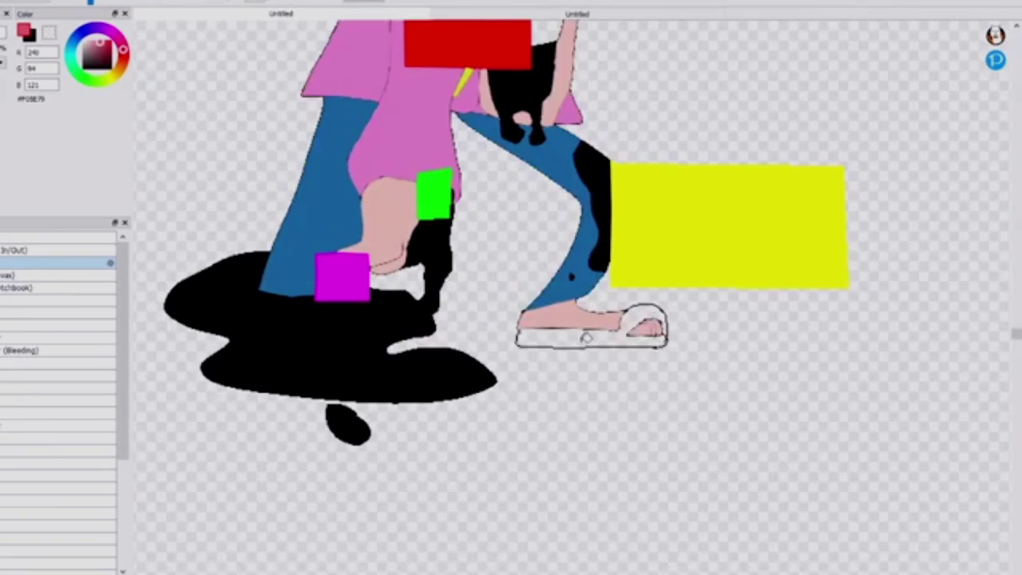
left_click(586, 338)
- Sample the dark pink #BD3963 from the reference and fill the figure's chest area beside the red rectangle
scroll(587, 337, "down", 5)
scroll(568, 220, "up", 2)
left_click(614, 15)
scroll(482, 103, "down", 5)
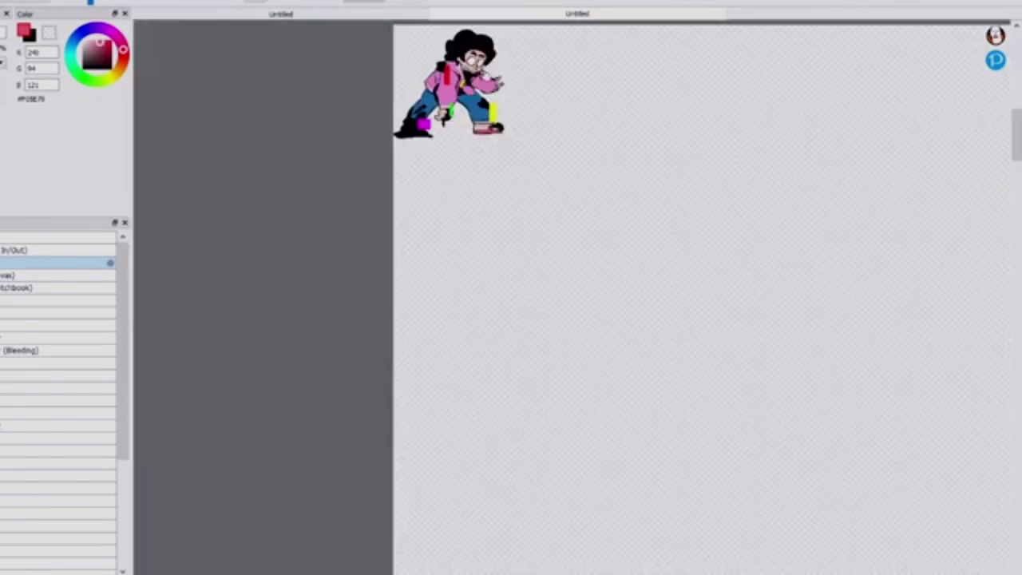
scroll(482, 108, "up", 5)
right_click(567, 252)
left_click(336, 13)
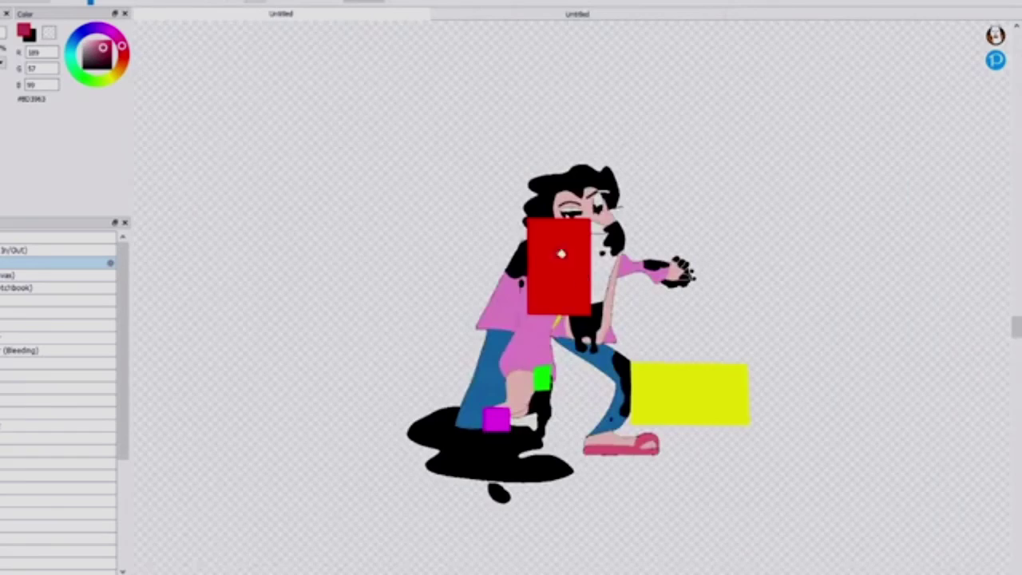
left_click(603, 272)
- Sample white #FFFFFF from the reference's teeth and fill the mouth area above the dark pink chest
scroll(597, 238, "up", 4)
scroll(597, 232, "up", 4)
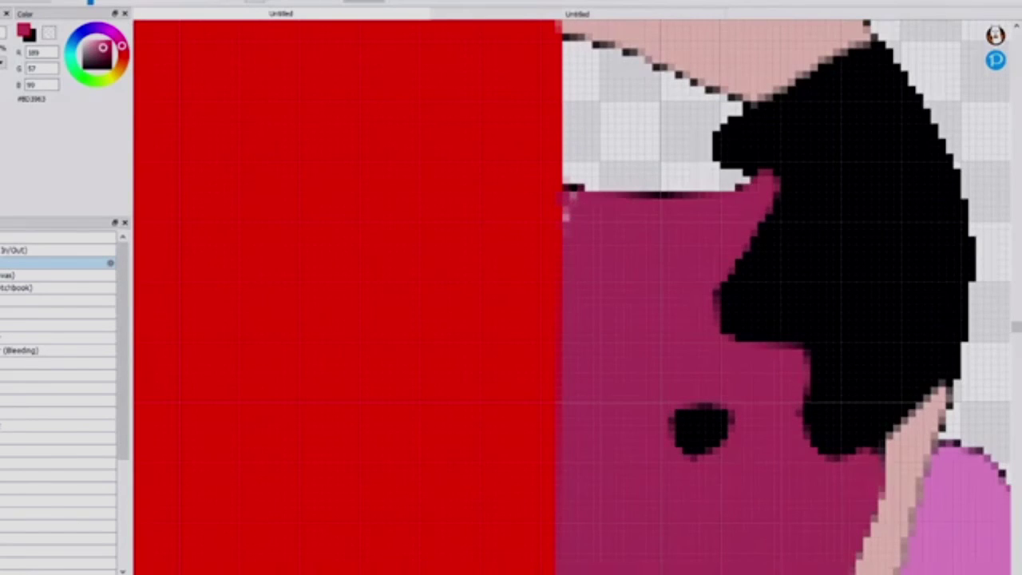
left_click(526, 14)
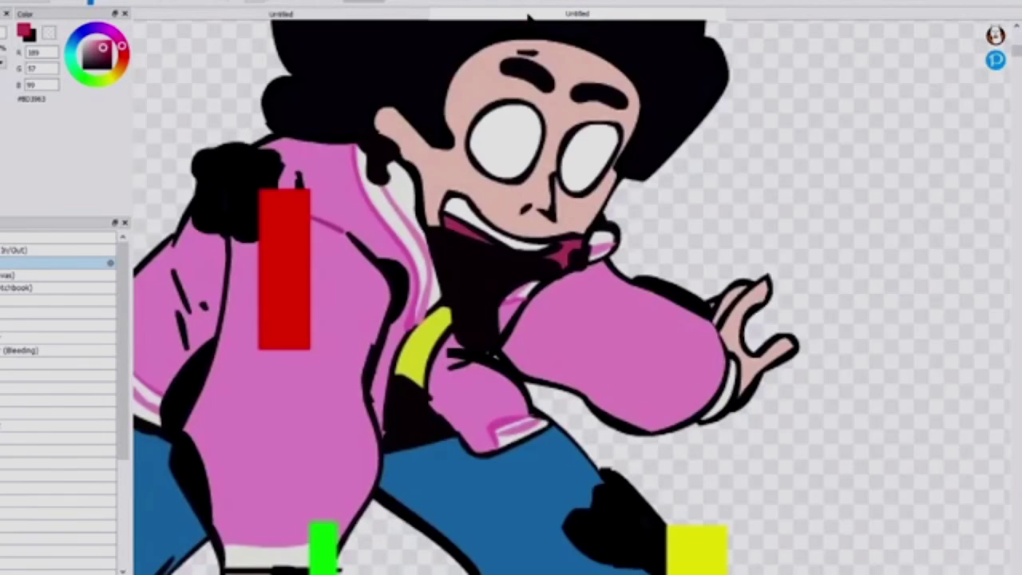
left_click(470, 206, "alt")
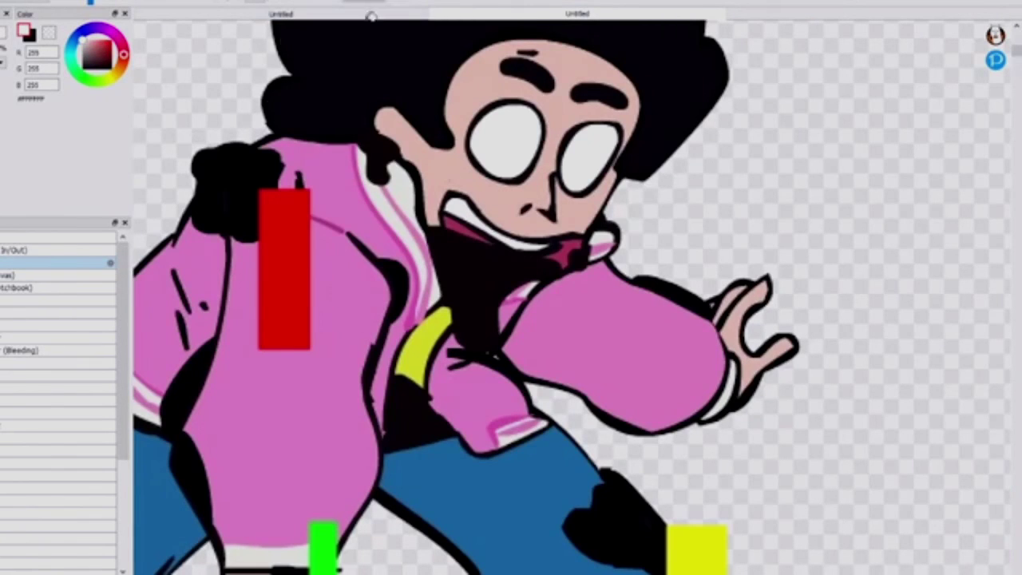
left_click(394, 68)
key("ctrl+z")
left_click(345, 14)
left_click(631, 154)
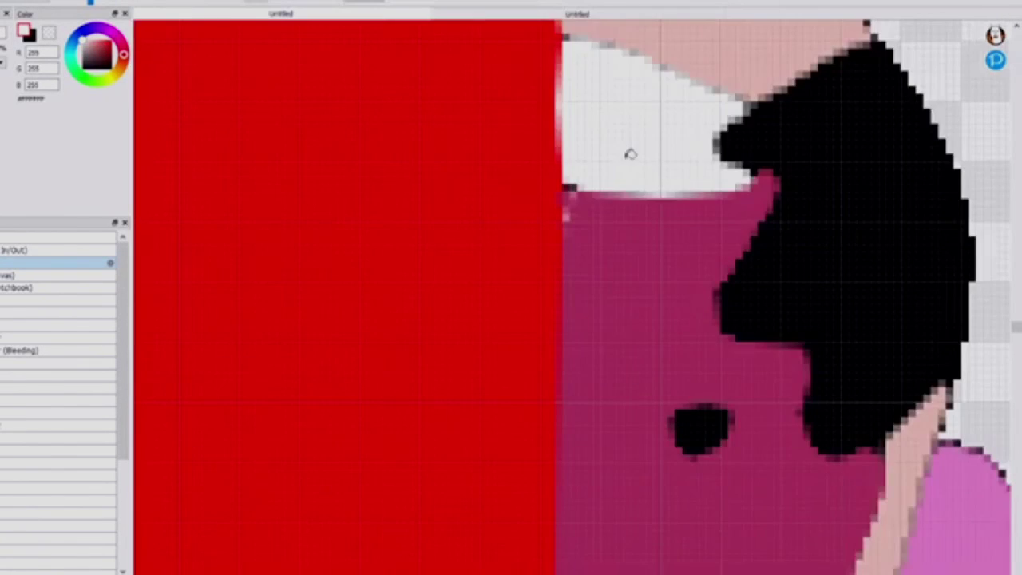
- Fill both eyes of the figure with white and resample the skin tone #F4C6BB from the face
scroll(631, 154, "down", 5)
scroll(639, 118, "up", 2)
left_click(619, 95)
left_click(501, 132)
left_click(578, 136, "alt")
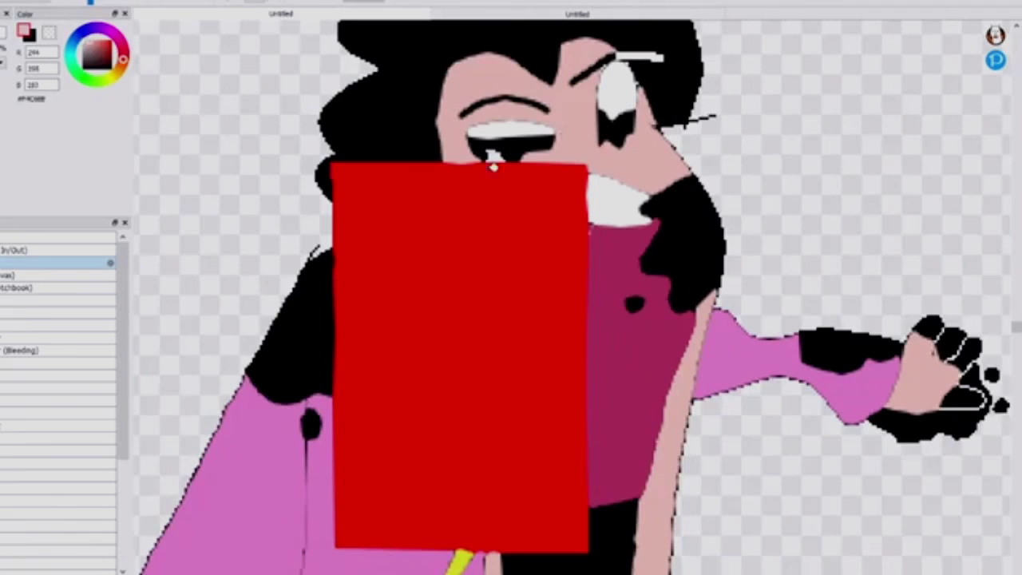
- Examine the coloured figure's hands, legs and puddle and compare them with the reference for missing fills
scroll(496, 172, "down", 3)
scroll(503, 295, "up", 5)
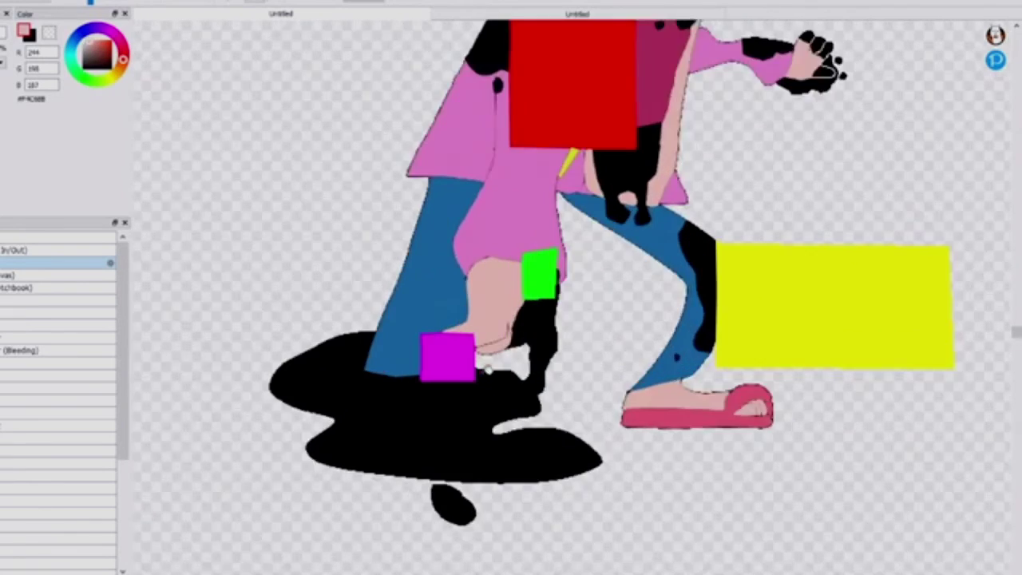
scroll(497, 358, "down", 4)
scroll(527, 335, "up", 4)
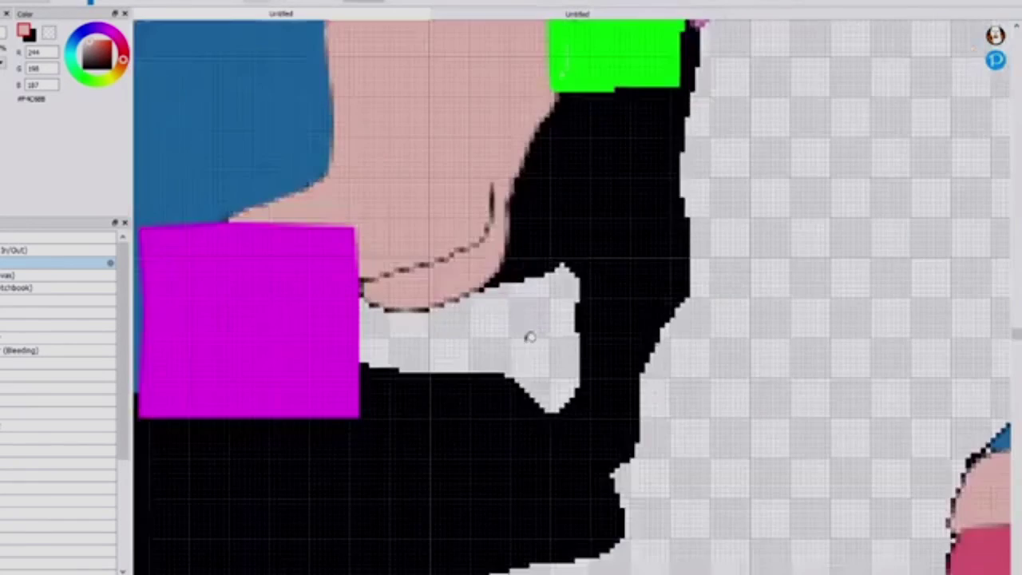
scroll(527, 335, "down", 6)
scroll(450, 72, "up", 5)
scroll(639, 267, "up", 2)
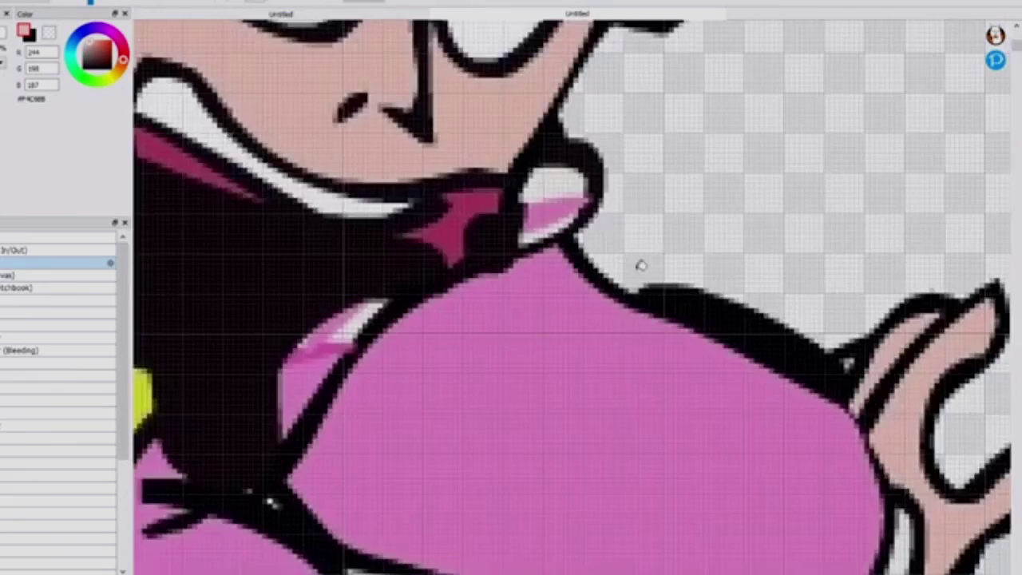
scroll(584, 231, "down", 4)
scroll(379, 20, "down", 4)
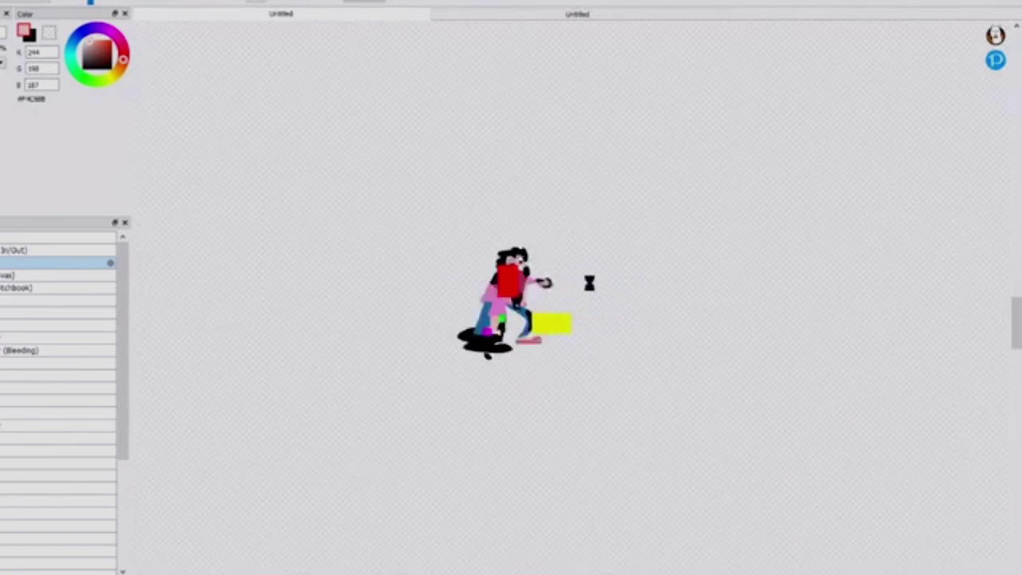
scroll(449, 281, "up", 5)
scroll(667, 313, "down", 4)
scroll(526, 197, "up", 3)
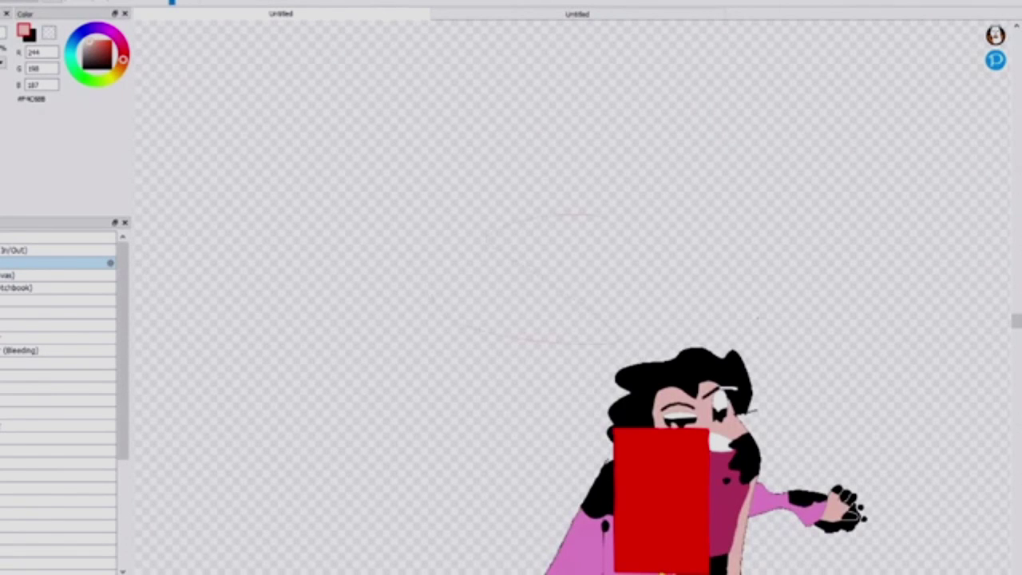
- Draw black #000000 title lettering above the figure: a wide S, a vertical stroke crossing its upper line for a t, and an e loop
left_click_drag(87, 64, 56, 98)
left_click_drag(455, 295, 728, 221)
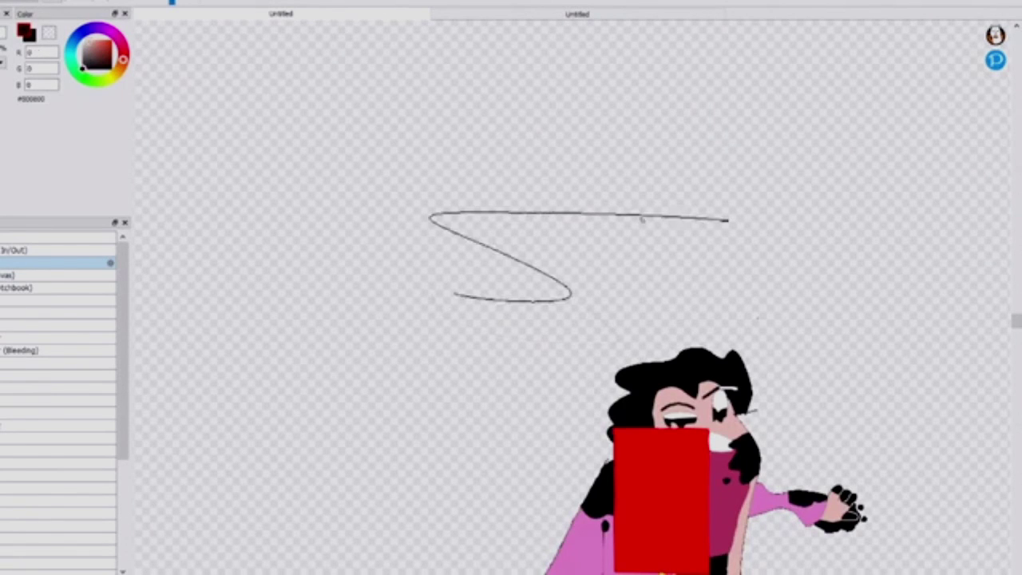
left_click_drag(648, 177, 661, 272)
scroll(726, 239, "up", 3)
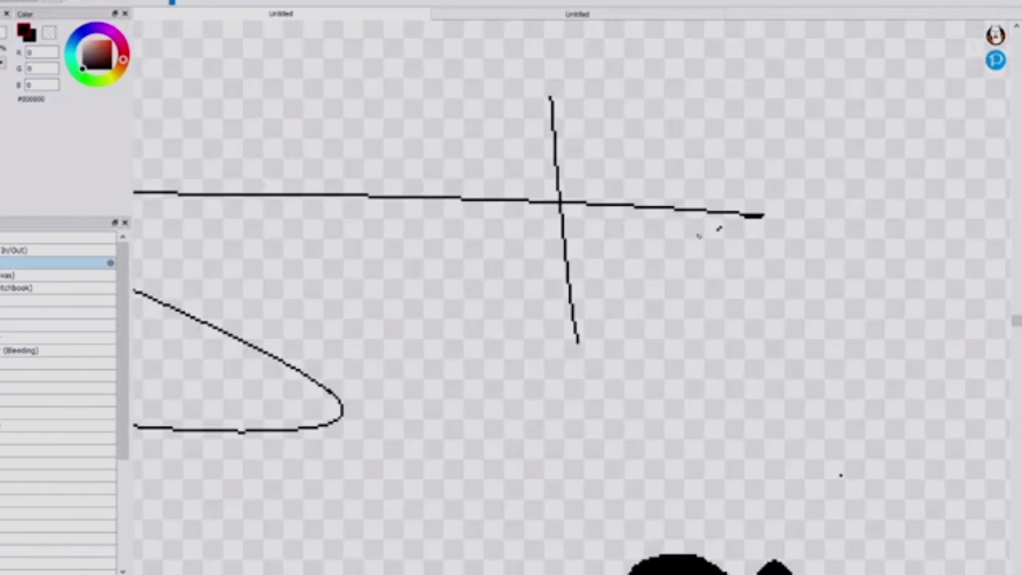
mouse_move(722, 230)
left_mouse_down()
mouse_move(631, 154)
mouse_move(714, 180)
mouse_move(724, 214)
left_mouse_up()
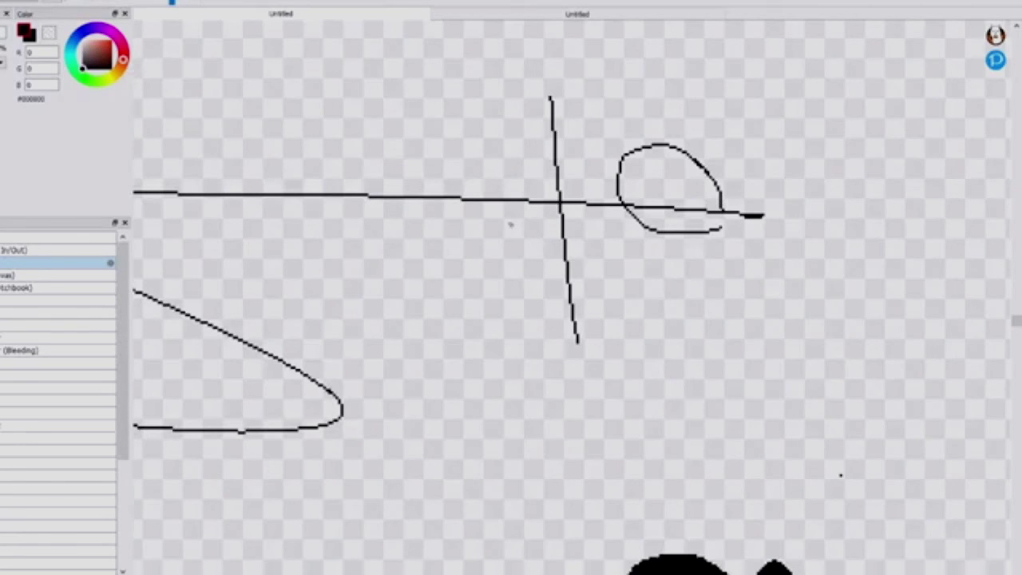
mouse_move(1020, 509)
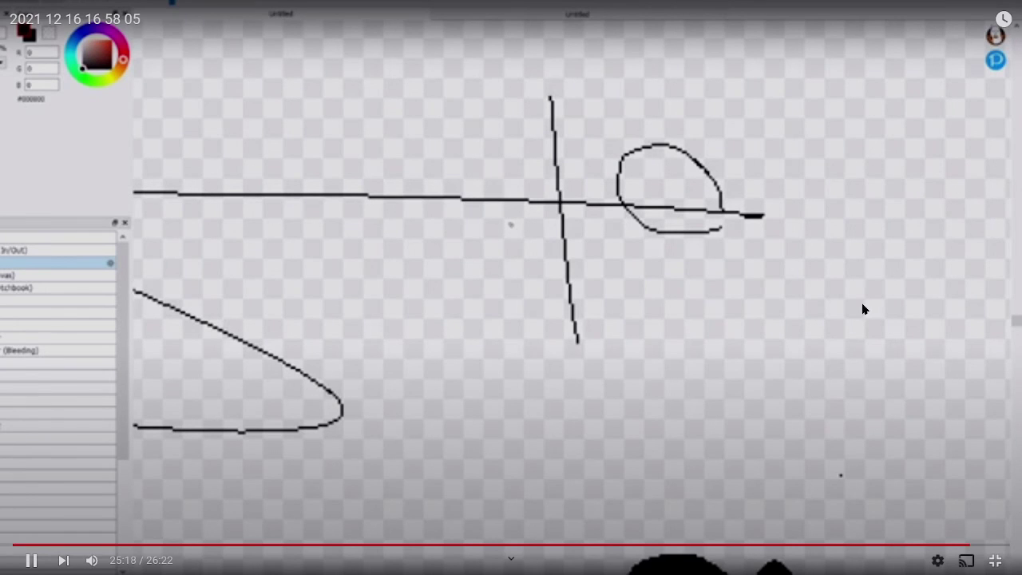
key("Right")
key("Right")
key("Right")
key("Right")
key("Right")
key("Right")
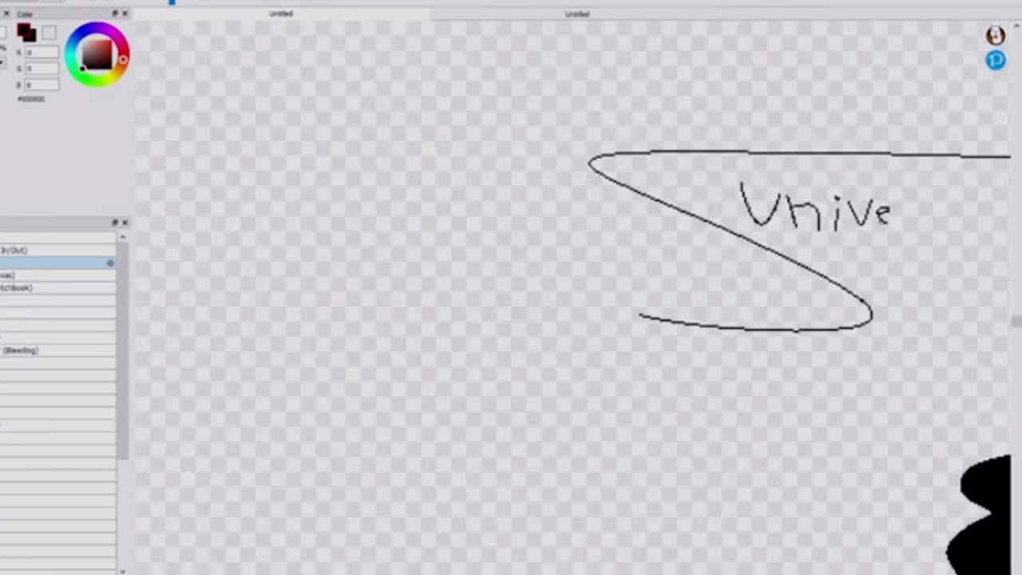
key("Right")
key("Right")
key("Right")
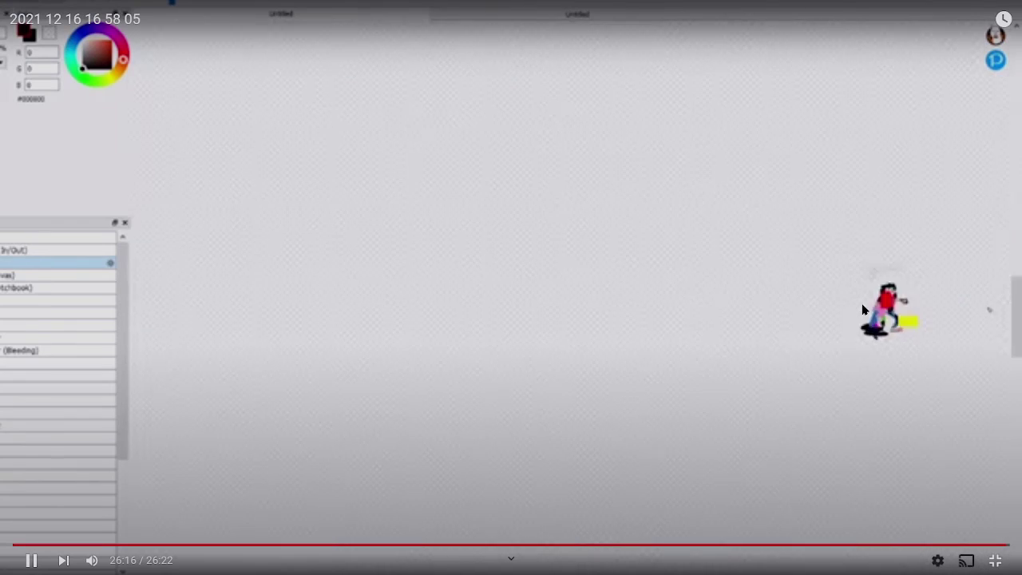